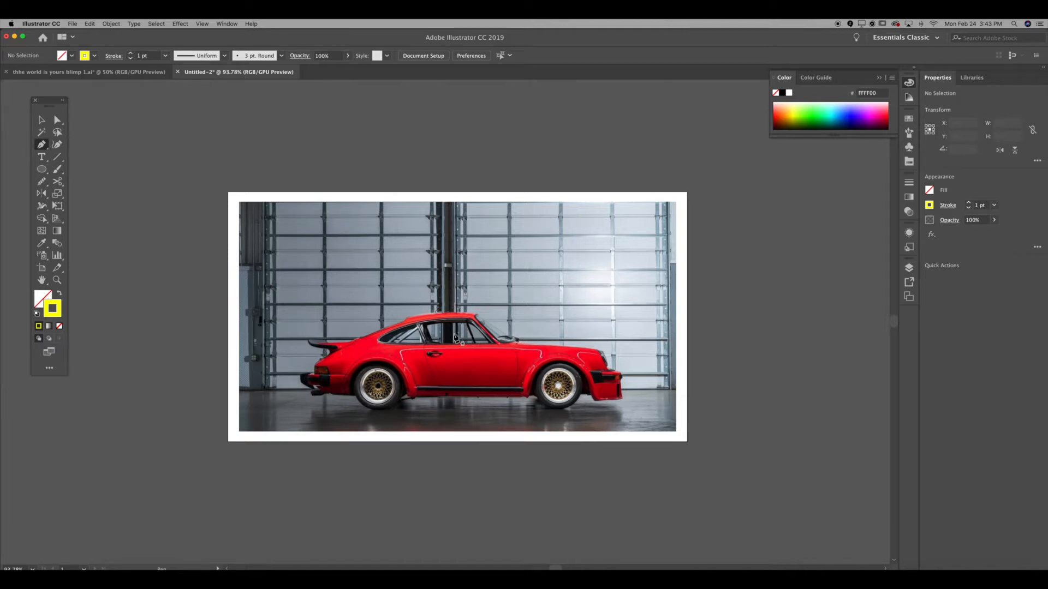
- Trace the car's roofline from the top of the windshield to the rear roof kink with an unfilled 1 pt yellow Pen path
scroll(457, 338, right, 1)
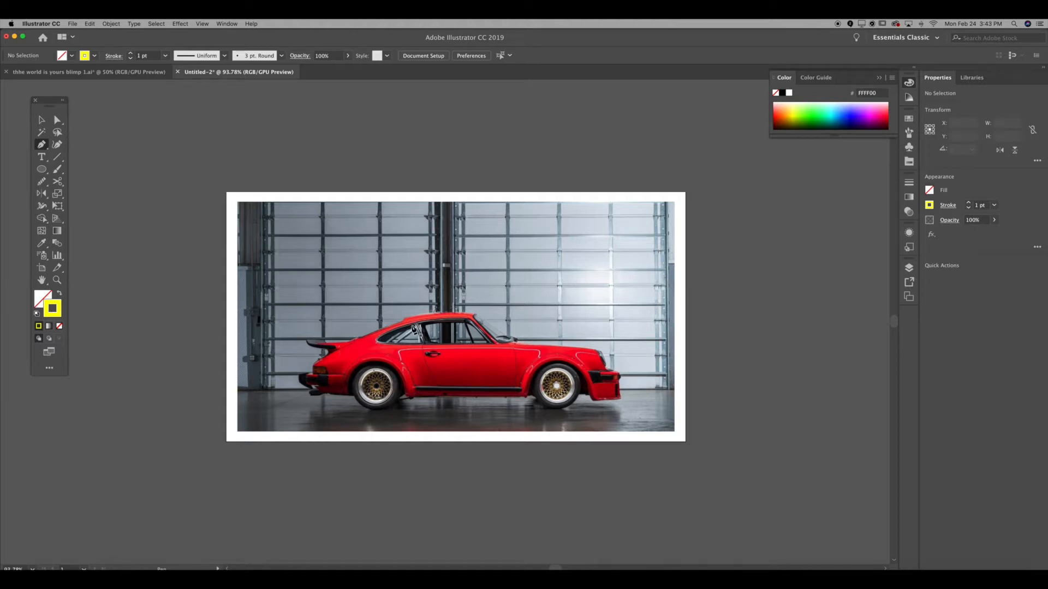
key(super+equal)
key(super+equal)
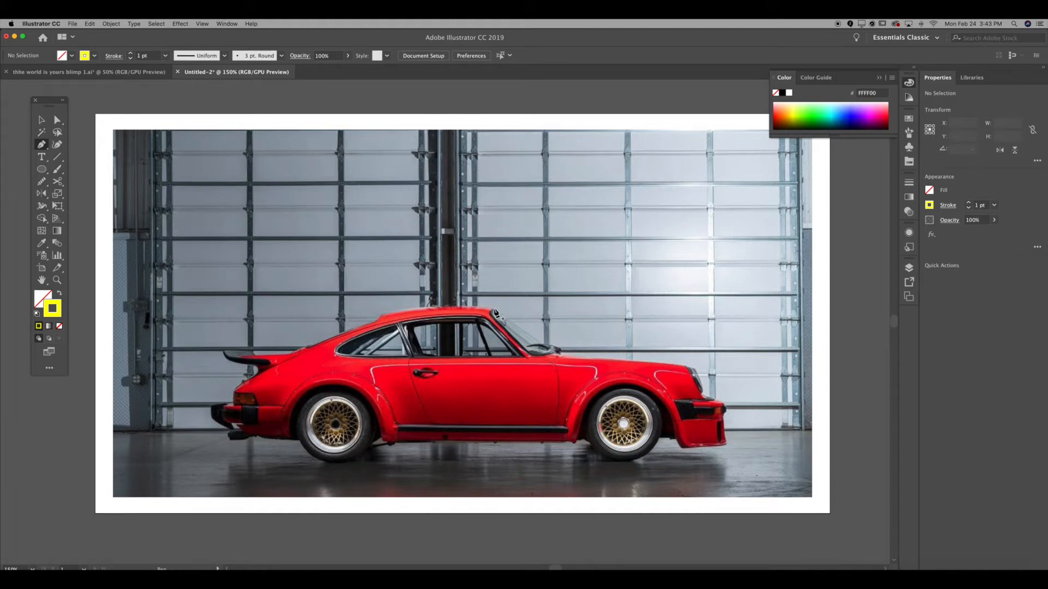
key(super+equal)
key(super+minus)
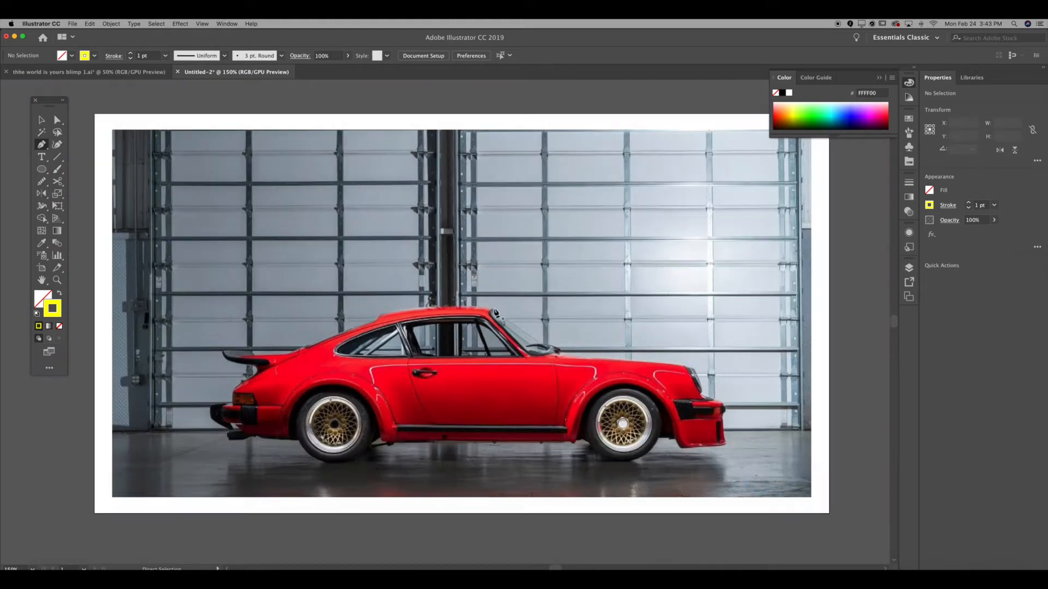
drag(493, 311, 489, 317)
key(super+z)
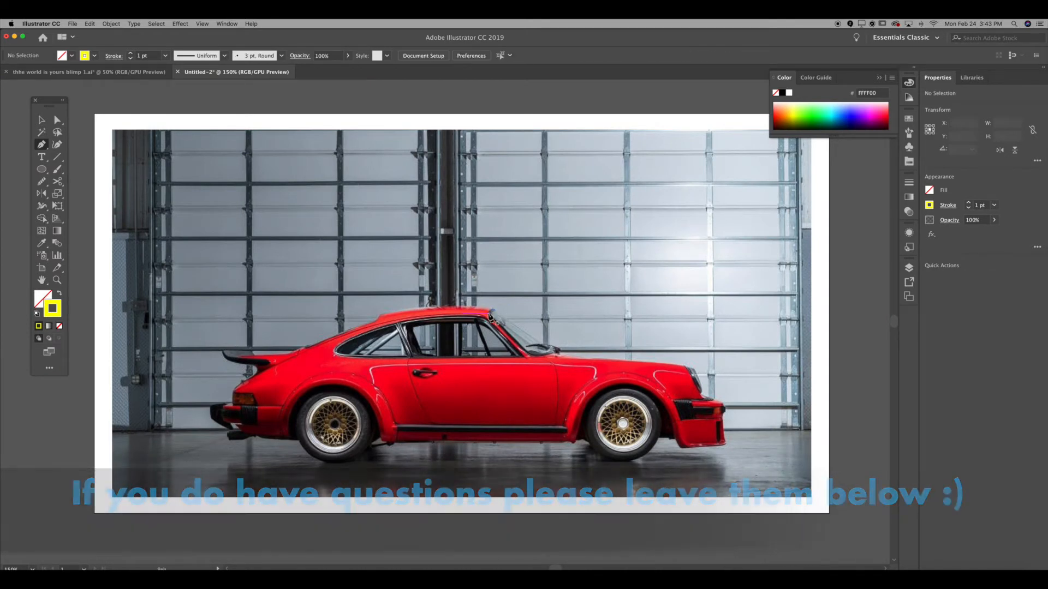
key(super+equal)
key(super+equal)
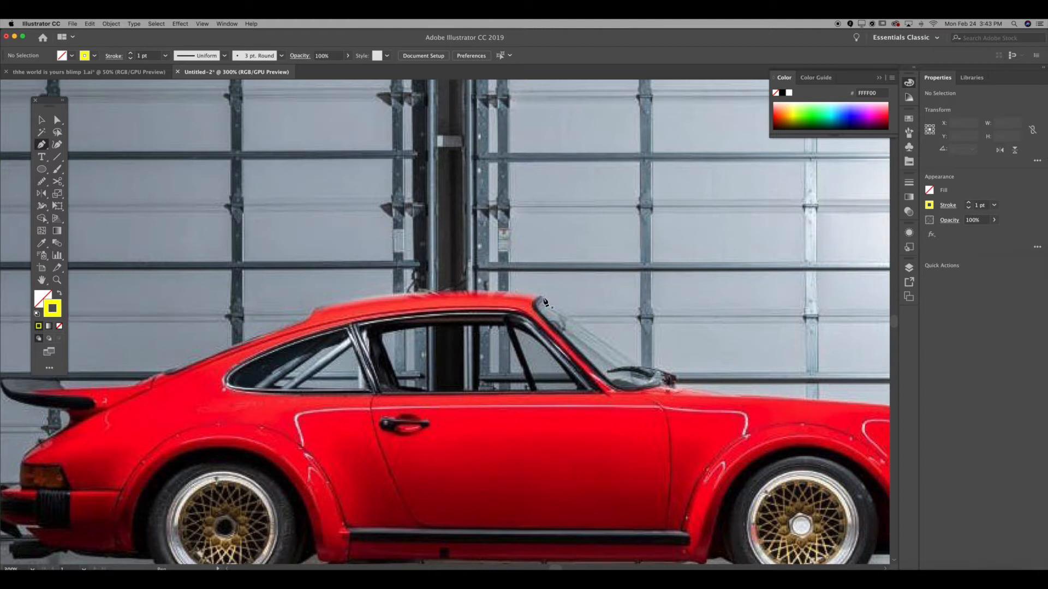
click(540, 298)
drag(316, 309, 263, 334)
click(316, 309)
- Continue the yellow path down the rear slope and along the red top of the spoiler, curving around its inner end
drag(169, 373, 166, 376)
key(super+equal)
key(super+equal)
key(super+equal)
click(437, 319)
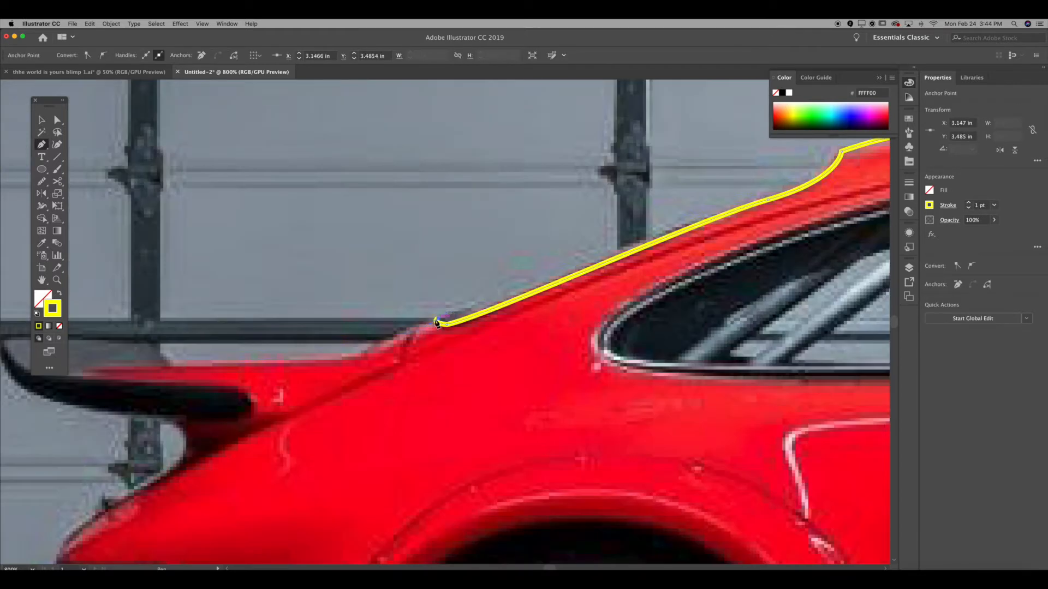
drag(325, 363, 285, 362)
click(83, 368)
drag(194, 385, 246, 389)
- Continue the yellow path from below the spoiler down the rear bodywork to the top of the taillight
key(super+minus)
key(super+minus)
drag(470, 339, 428, 384)
click(431, 342)
click(436, 369)
drag(376, 410, 346, 455)
click(375, 410)
- Trace the yellow path around the taillight and down the outer edge of the rear bumper
click(423, 411)
click(440, 449)
click(374, 450)
click(374, 440)
drag(348, 492, 358, 498)
click(348, 491)
click(396, 490)
- Continue the yellow path under the rear bumper to the back corner of the rear wheel arch
scroll(396, 490, right, 8)
scroll(396, 490, down, 3)
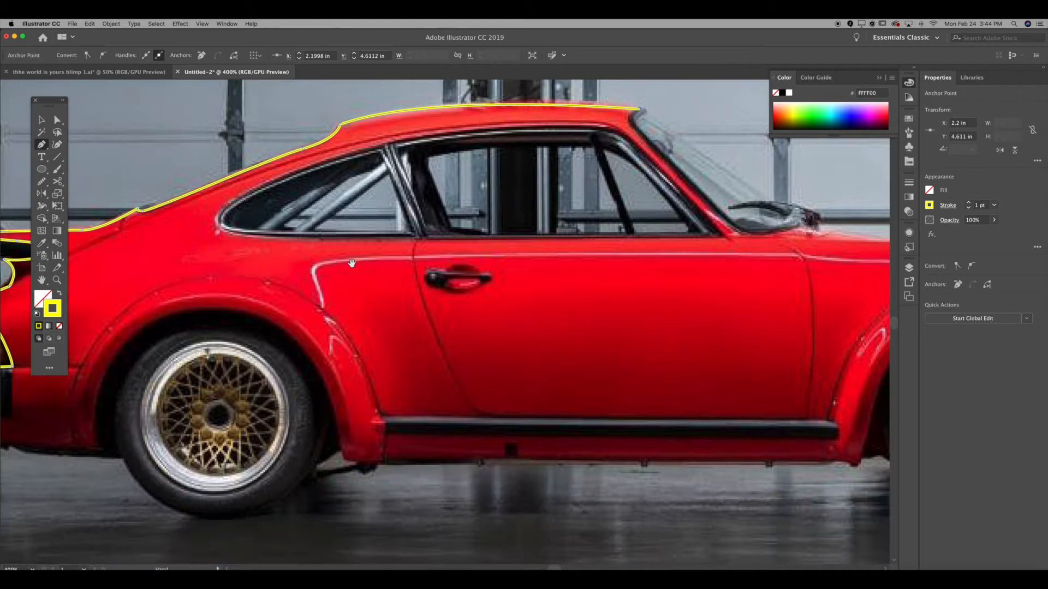
scroll(368, 303, left, 7)
click(341, 334)
click(326, 335)
drag(463, 363, 594, 359)
click(463, 363)
- Trace the rear wheel arch and the curved lower fender corner in front of the rear wheel
drag(584, 225, 710, 224)
drag(735, 359, 483, 499)
click(483, 347)
drag(526, 347, 539, 329)
click(526, 347)
- Trace the straight lower sill edge and the front wheel arch with the yellow path
drag(819, 349, 506, 329)
click(668, 328)
drag(684, 336, 686, 344)
click(685, 336)
drag(832, 176, 802, 215)
click(814, 370)
- Trace the yellow path around the front bumper and up the nose of the car
drag(817, 369, 447, 260)
click(456, 279)
drag(571, 271, 590, 268)
click(574, 253)
click(570, 187)
click(569, 159)
drag(545, 148, 531, 147)
- Trace the headlight, hood and windshield base, and close the yellow body outline at the top of the windshield
drag(509, 136, 496, 270)
click(496, 270)
click(456, 194)
drag(456, 194, 585, 296)
drag(253, 266, 302, 277)
click(491, 286)
drag(419, 291, 421, 291)
click(304, 182)
drag(323, 166, 323, 165)
- Start a new yellow path at the upper front corner of the rear side window
drag(263, 272, 637, 196)
drag(584, 374, 334, 301)
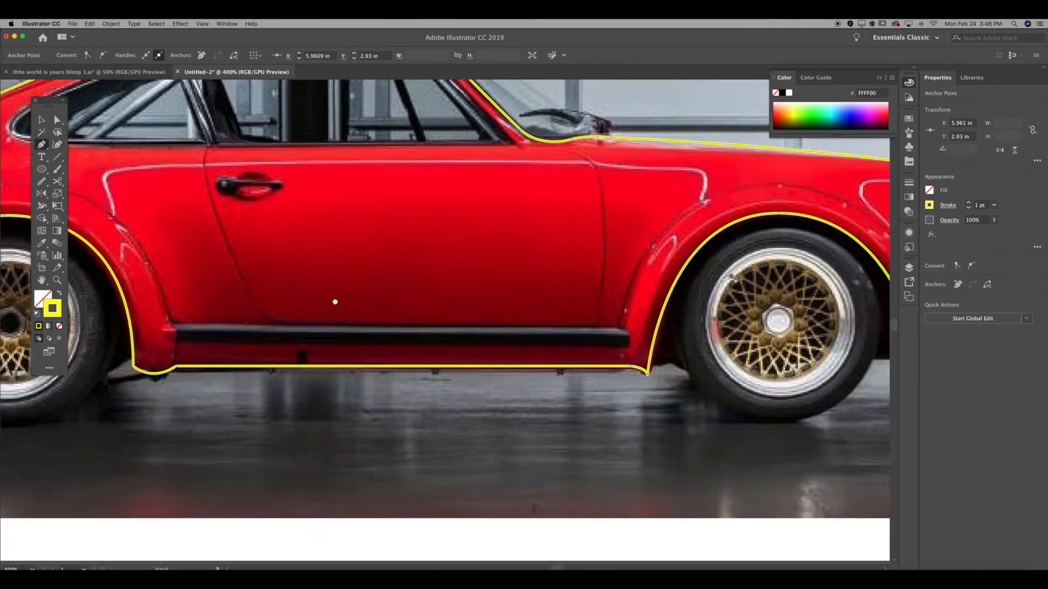
drag(344, 241, 375, 386)
drag(324, 307, 554, 307)
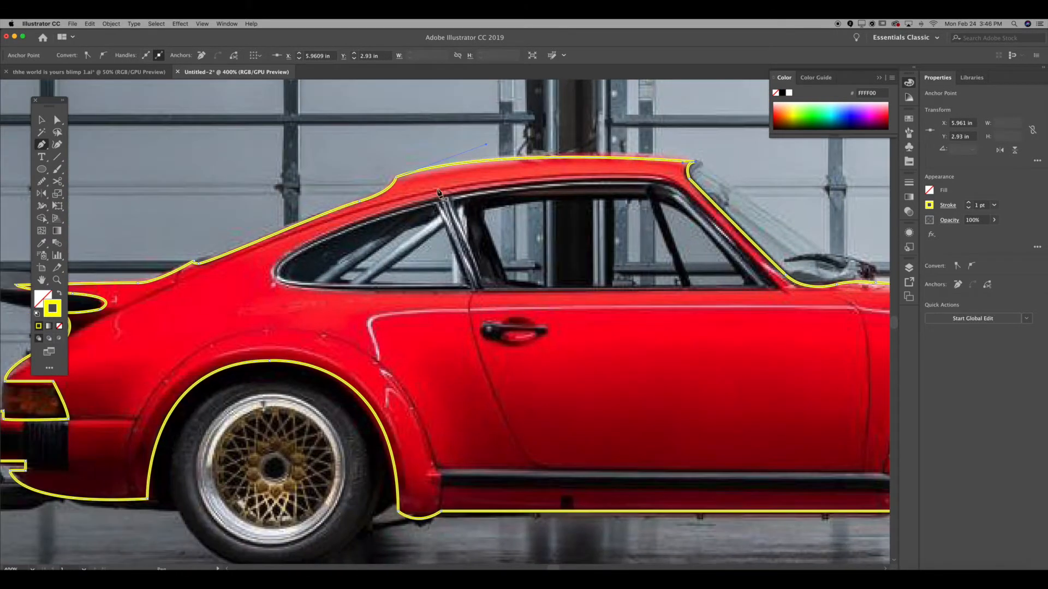
click(437, 202)
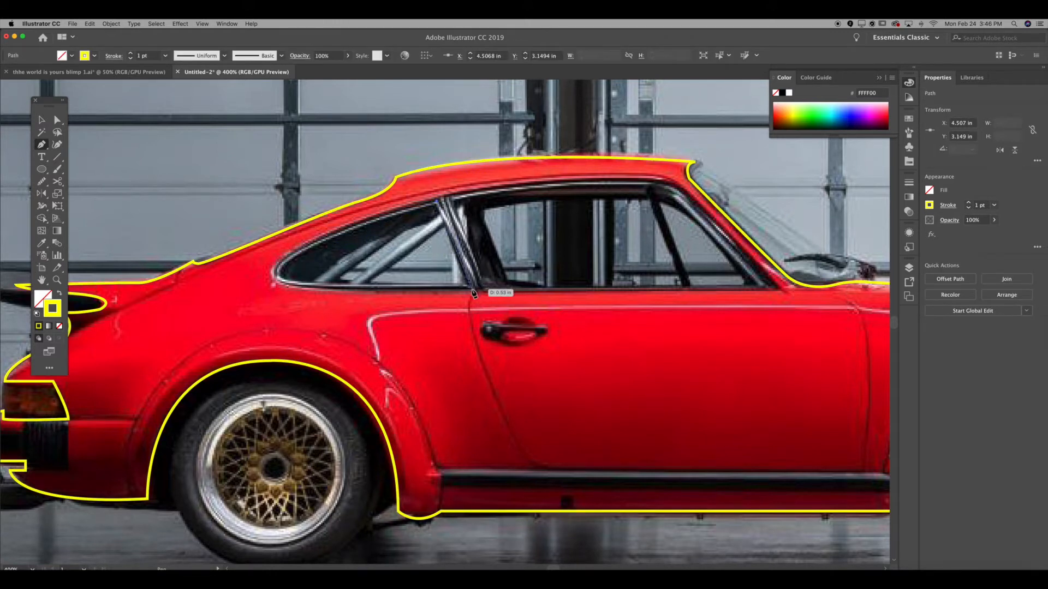
drag(472, 289, 501, 277)
drag(276, 279, 281, 257)
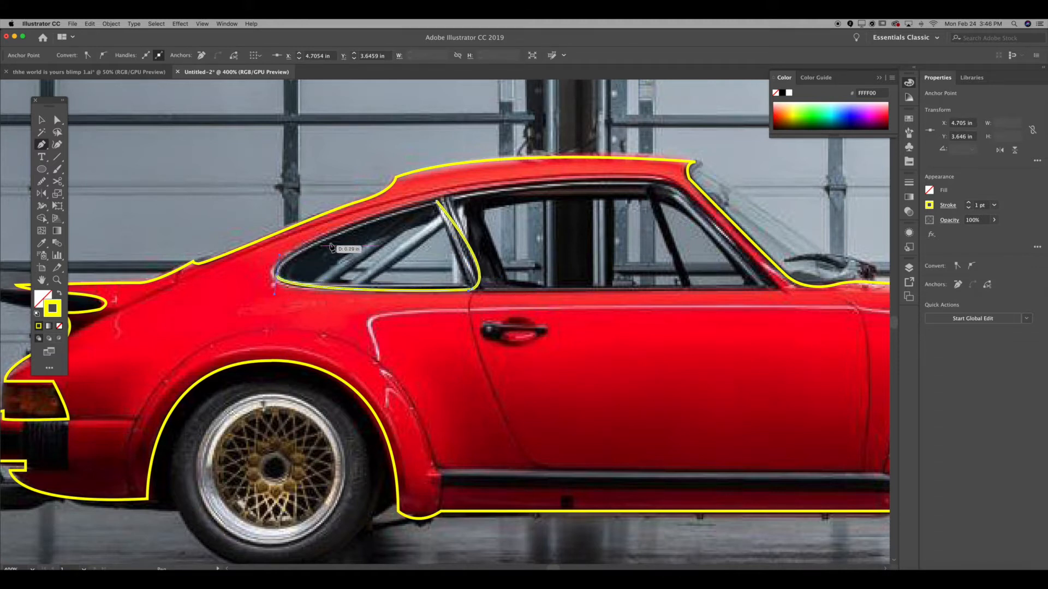
drag(436, 203, 325, 201)
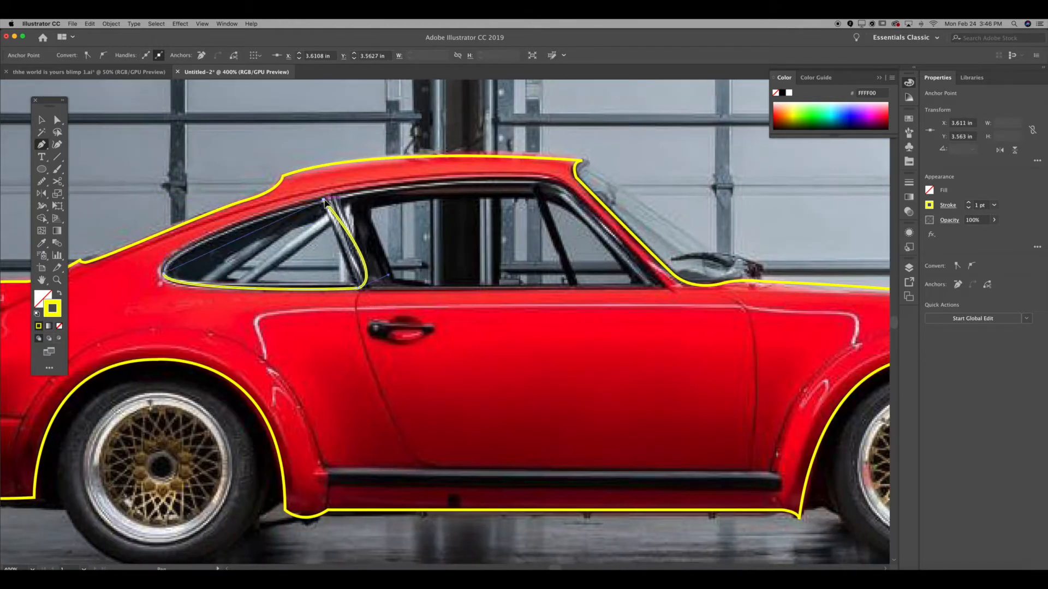
key(super+z)
key(super+z)
- Complete the closed rear side window outline with a straight front edge and curved lower and upper edges
click(359, 287)
drag(167, 274, 178, 258)
click(324, 200)
- Outline the door window with a closed yellow path following the door pillar, sill line, windshield pillar and roof edge
click(338, 198)
drag(369, 287, 372, 310)
click(370, 287)
click(667, 288)
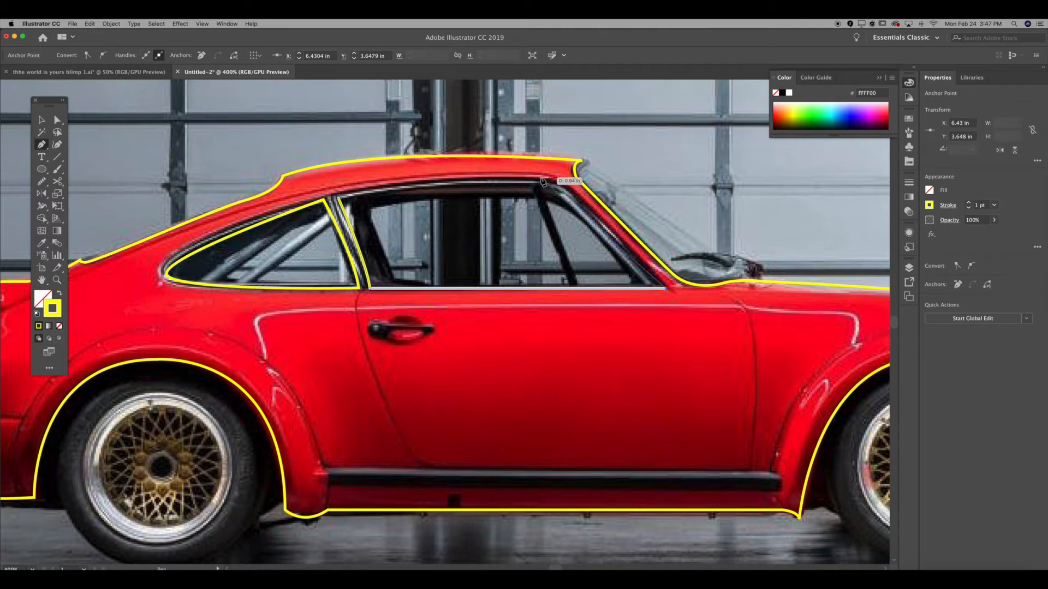
click(543, 177)
click(338, 198)
drag(547, 264, 516, 208)
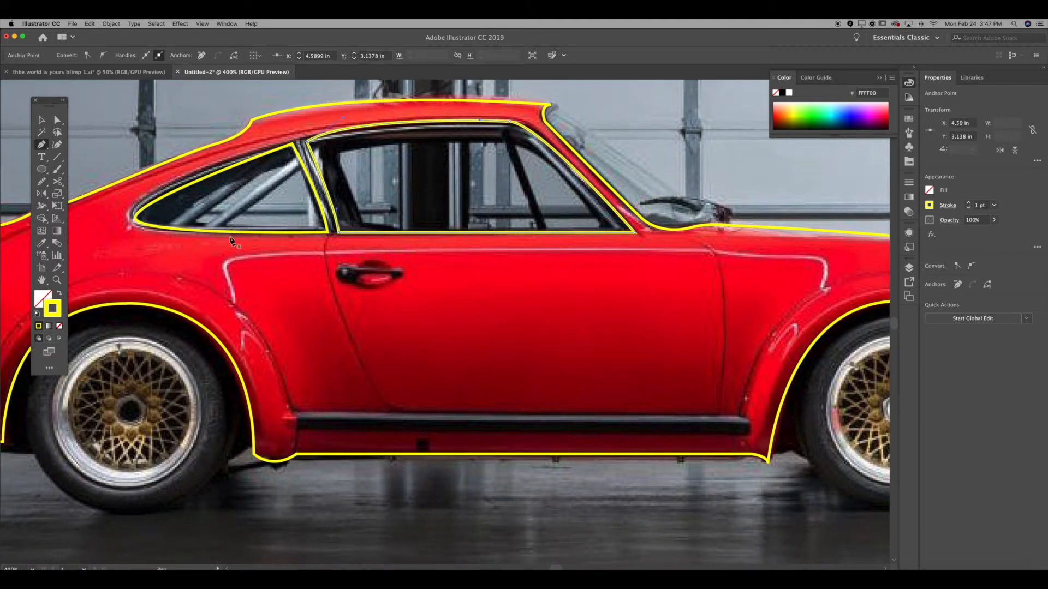
drag(442, 309, 472, 247)
drag(202, 335, 176, 427)
drag(625, 343, 487, 299)
drag(260, 262, 573, 308)
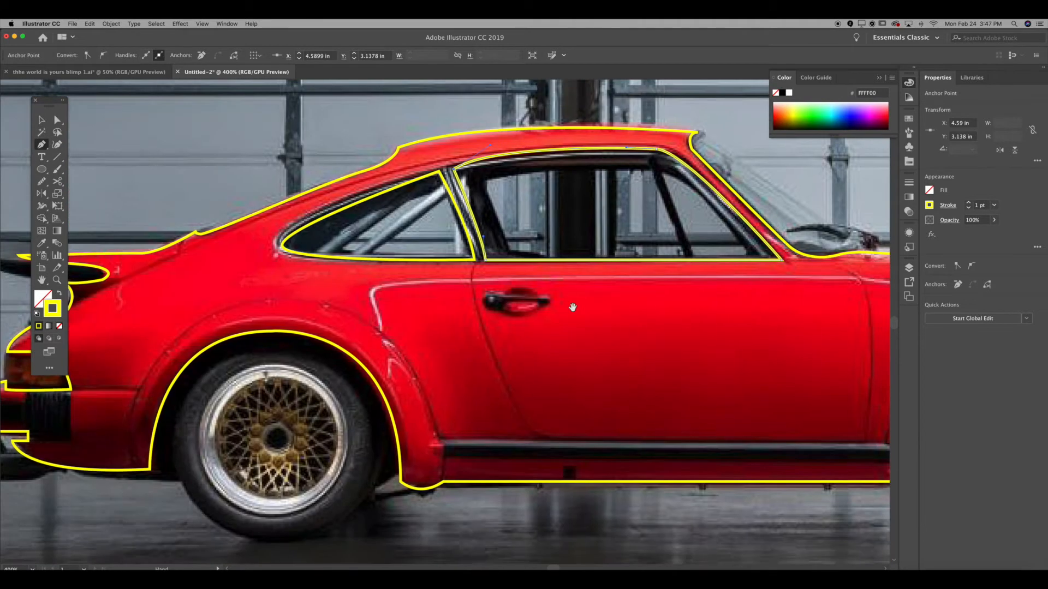
- Select the body and window outlines and make the red body area around the windows its own shape with the Shape Builder
key(v)
click(294, 157)
click(467, 217)
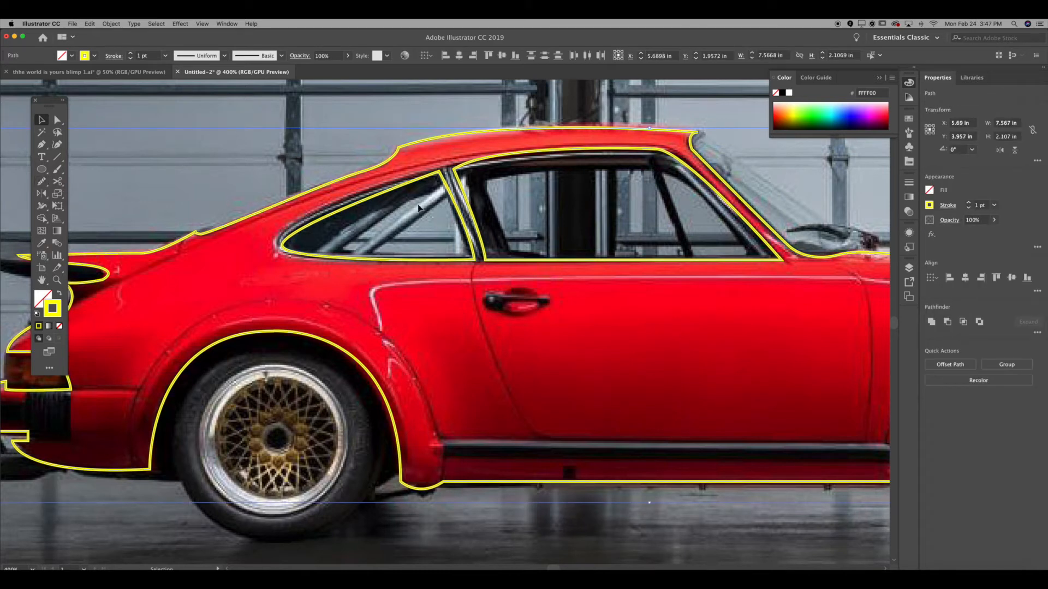
drag(828, 342, 645, 334)
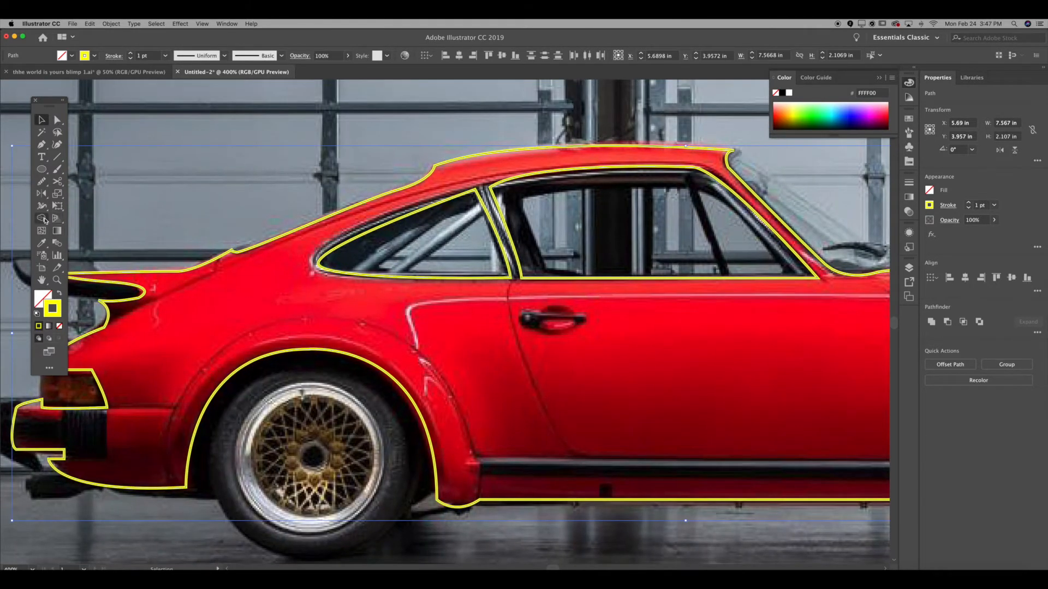
click(43, 219)
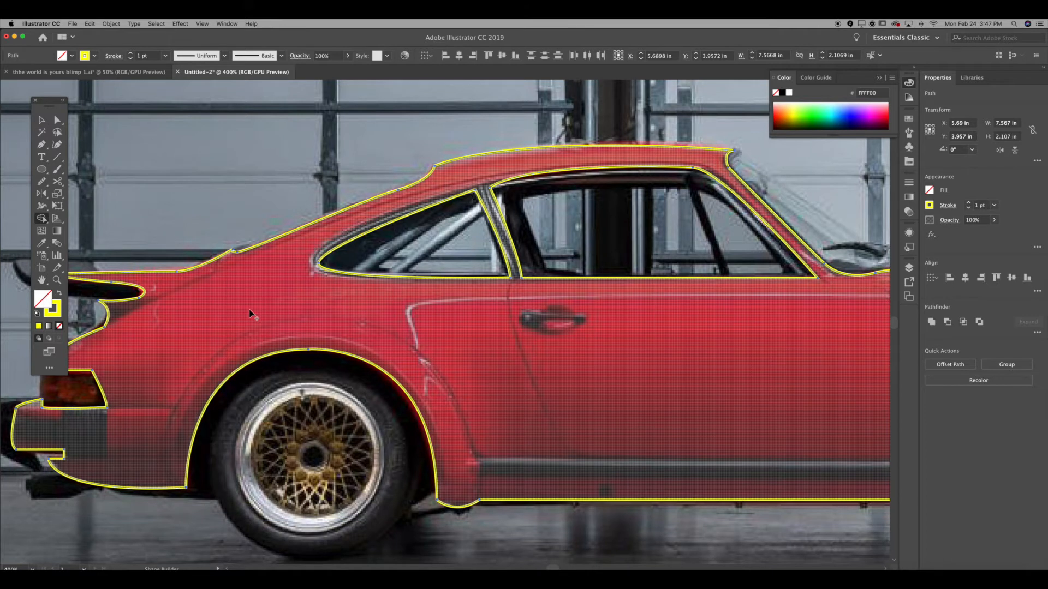
click(249, 310)
click(42, 119)
click(321, 168)
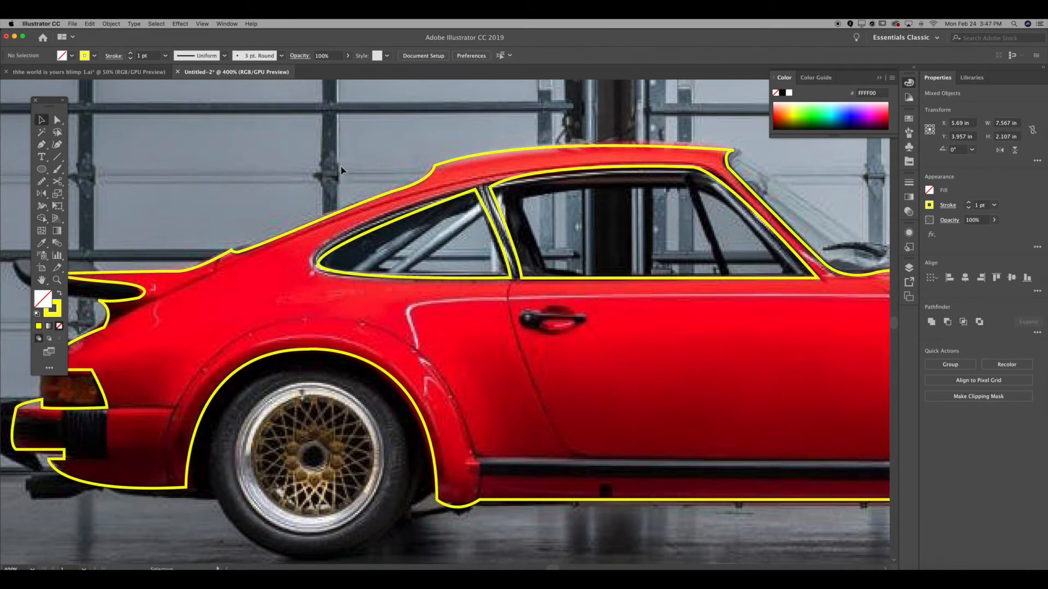
- Give the rear side window and the door window a blue fill and a blue stroke
drag(484, 214, 484, 245)
key(super+z)
click(451, 201)
click(565, 169)
shift+click(566, 169)
shift+click(566, 169)
shift+click(471, 192)
click(910, 120)
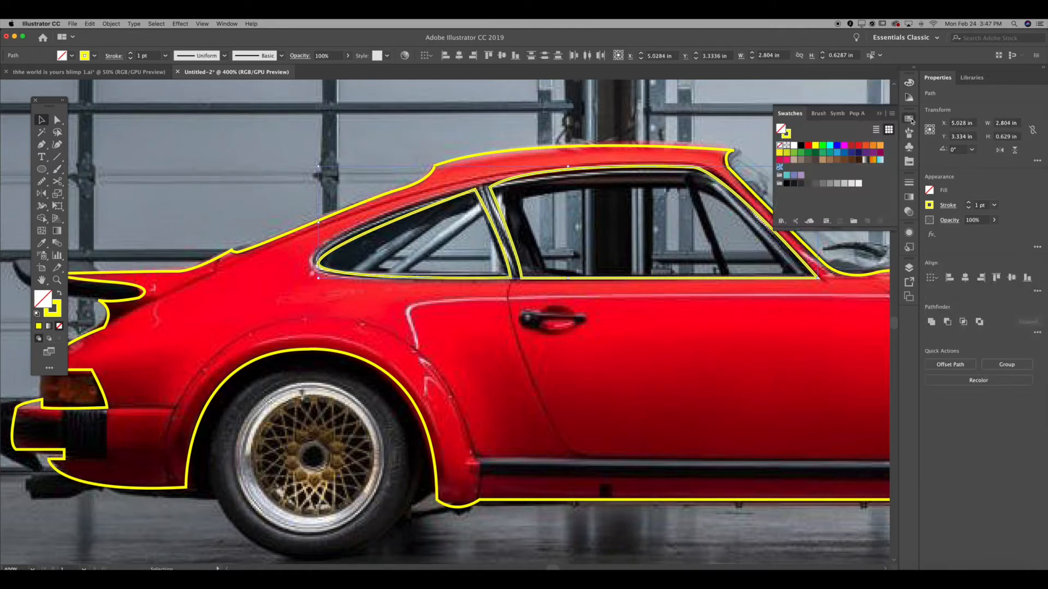
click(837, 152)
drag(786, 136, 787, 134)
click(657, 122)
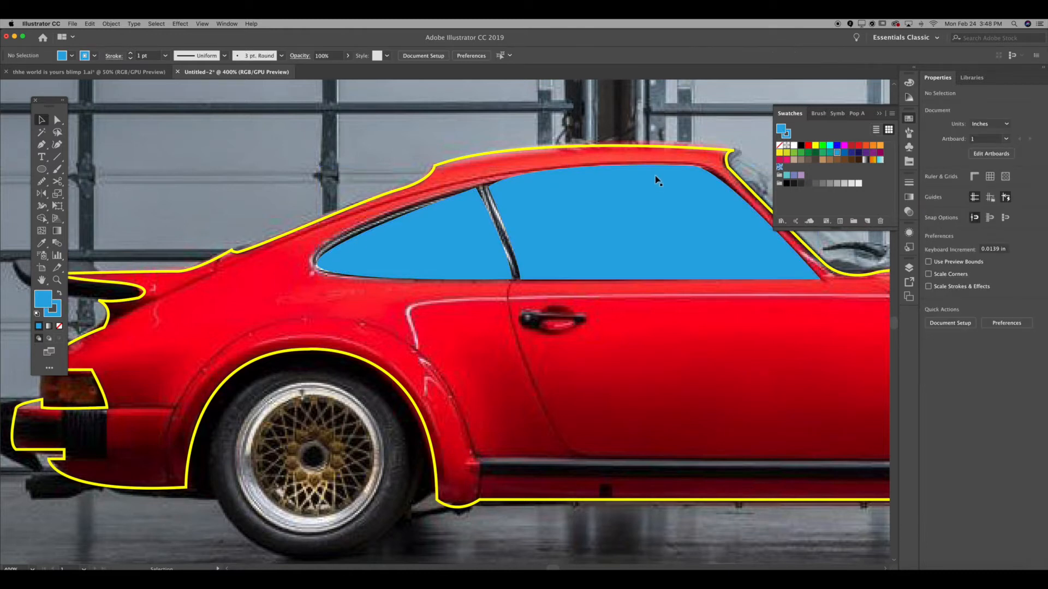
- Set the opacity of both blue side windows to 66%
click(435, 241)
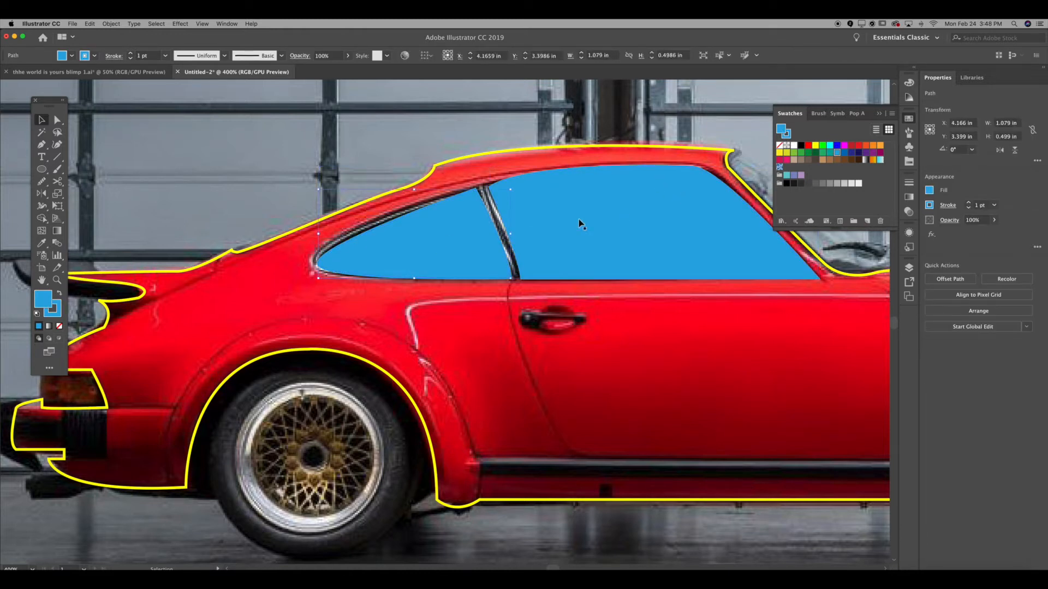
click(994, 220)
mouse_move(993, 233)
mouse_down()
mouse_move(965, 234)
mouse_move(979, 233)
mouse_up()
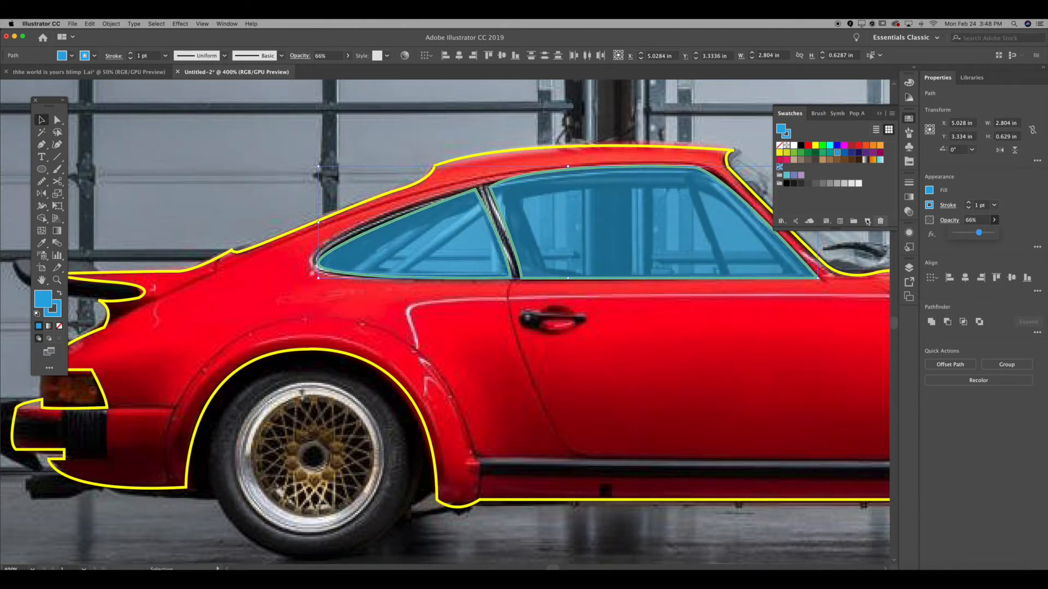
click(629, 126)
- Outline the lower black part of the rear spoiler with a closed, unfilled orange Pen path
drag(322, 285, 477, 234)
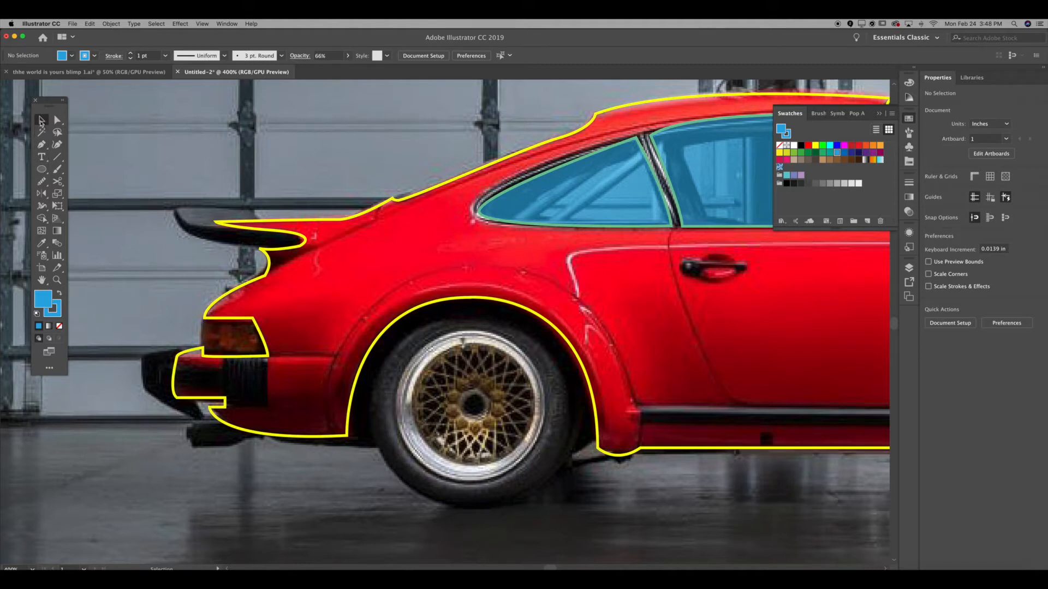
click(779, 146)
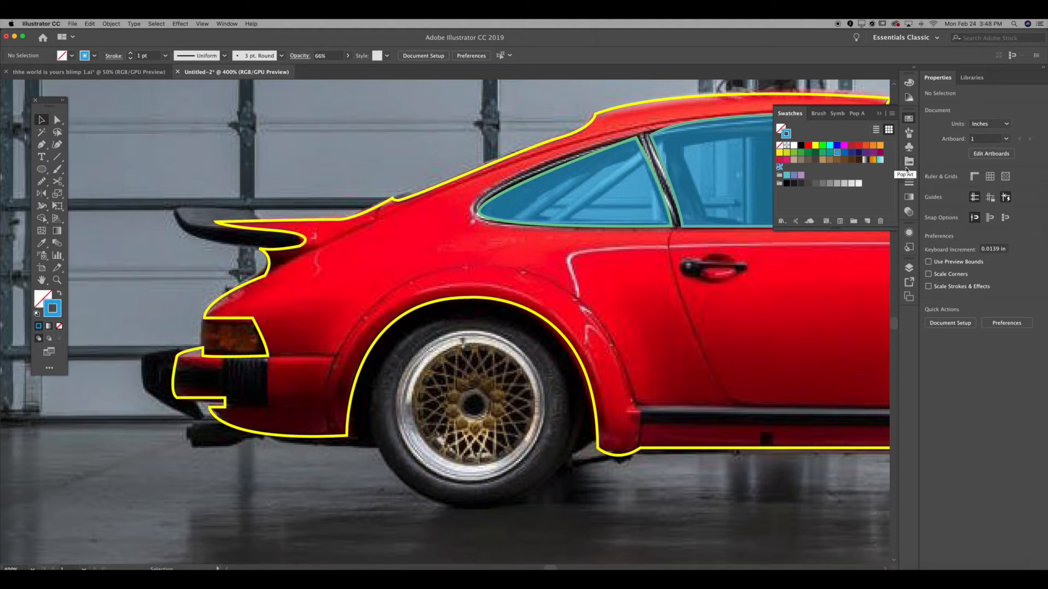
click(873, 146)
key(p)
scroll(164, 217, left, 2)
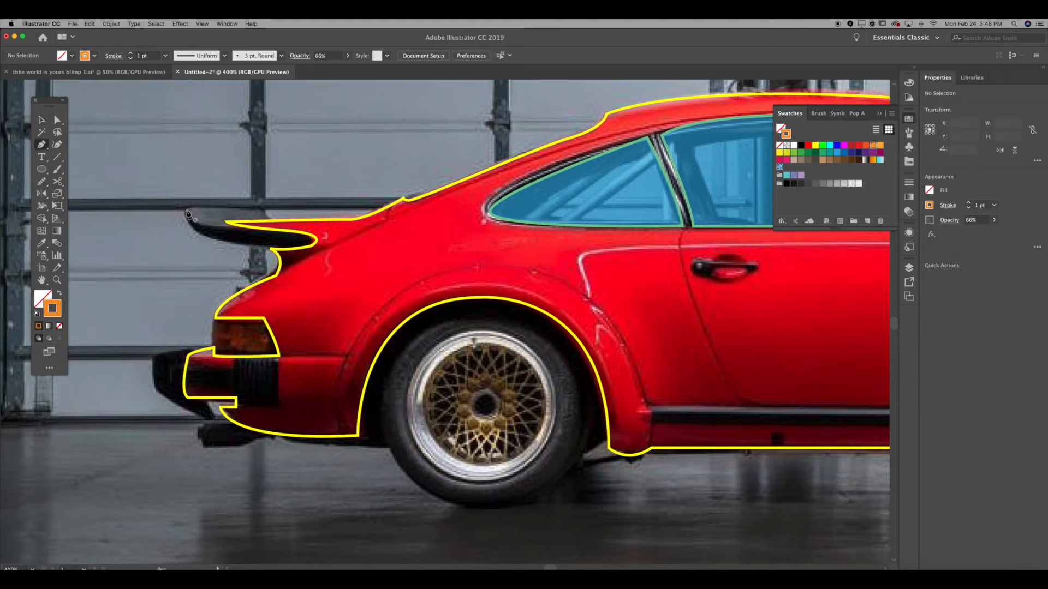
click(184, 210)
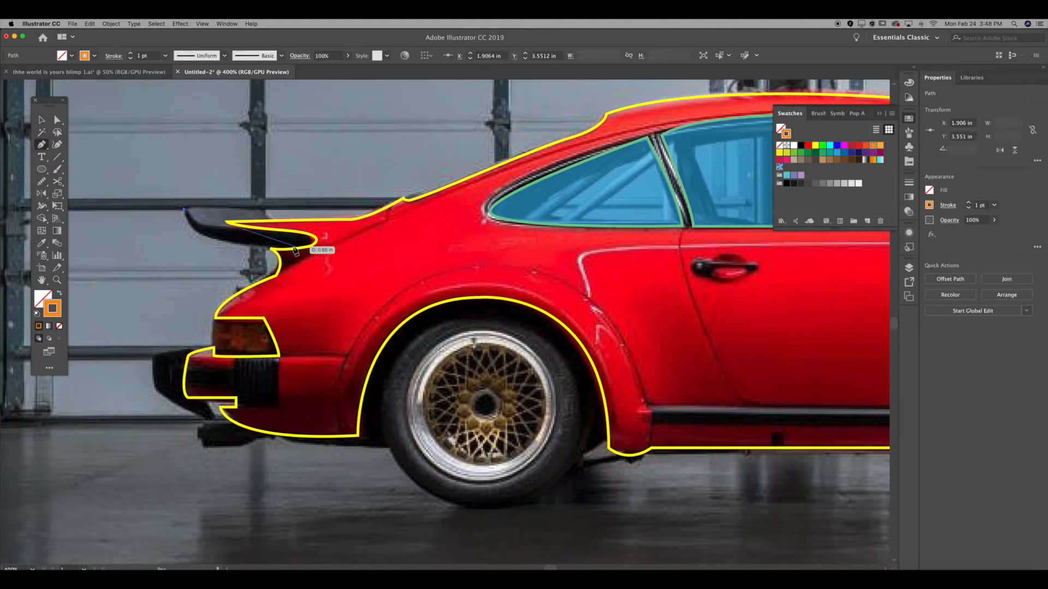
drag(310, 254, 445, 254)
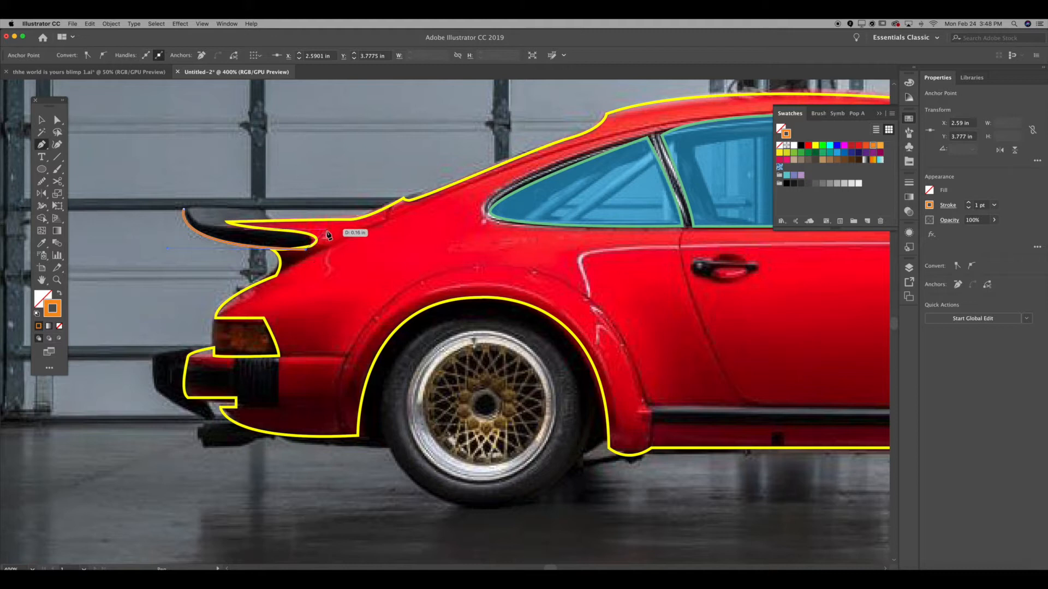
drag(321, 235, 170, 205)
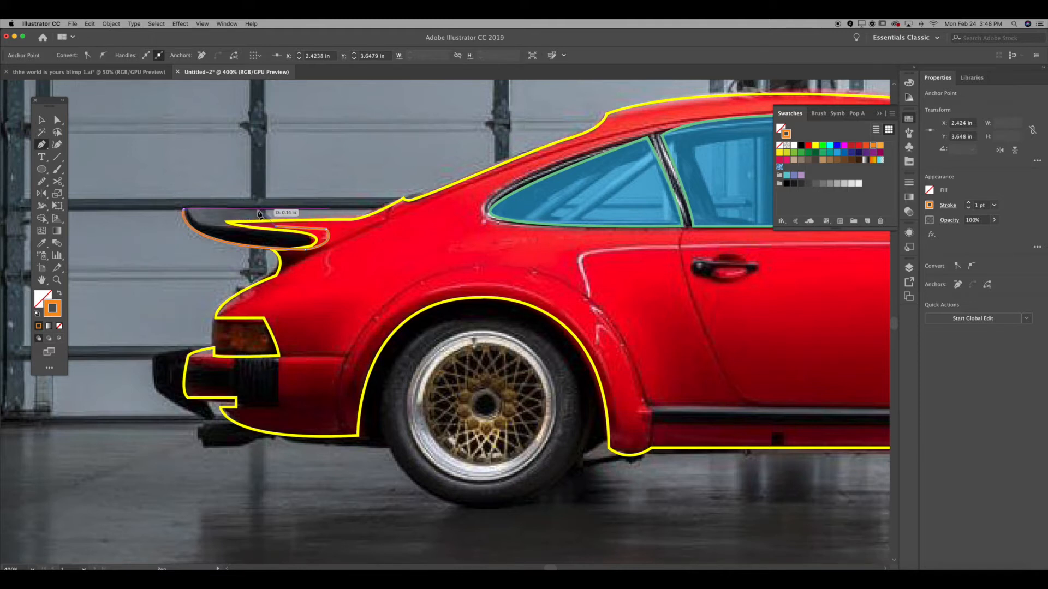
click(182, 211)
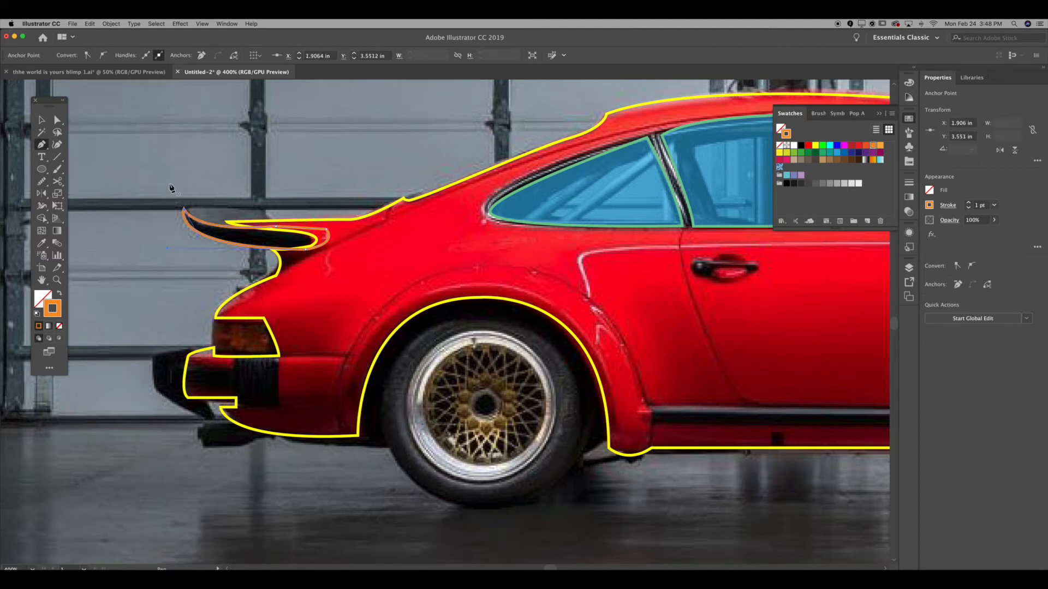
key(v)
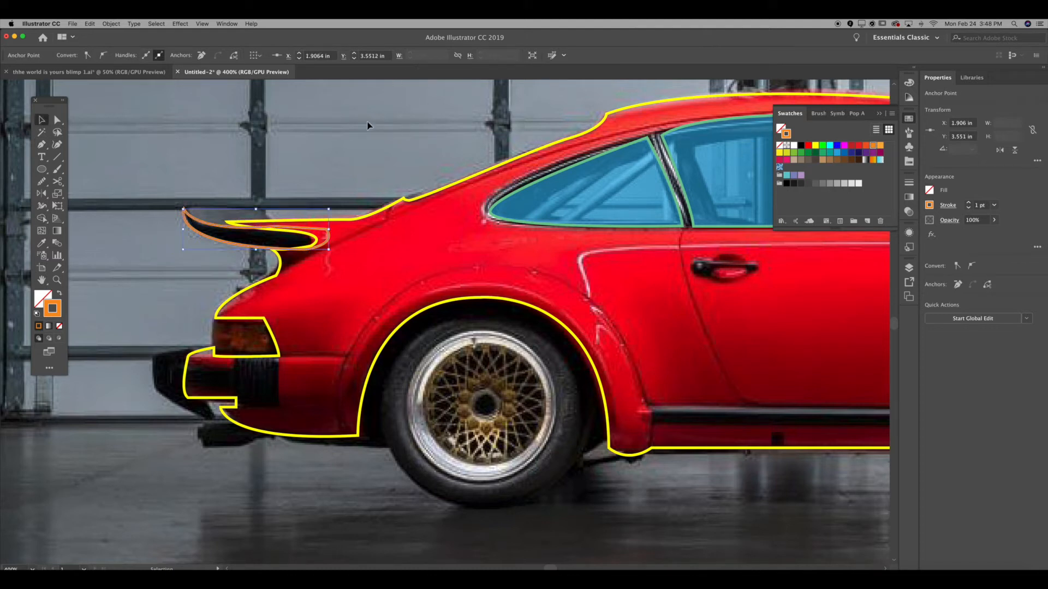
click(368, 122)
- Outline the upper part of the rear spoiler with an unfilled RGB Red Pen path overlapping the orange shape
click(808, 147)
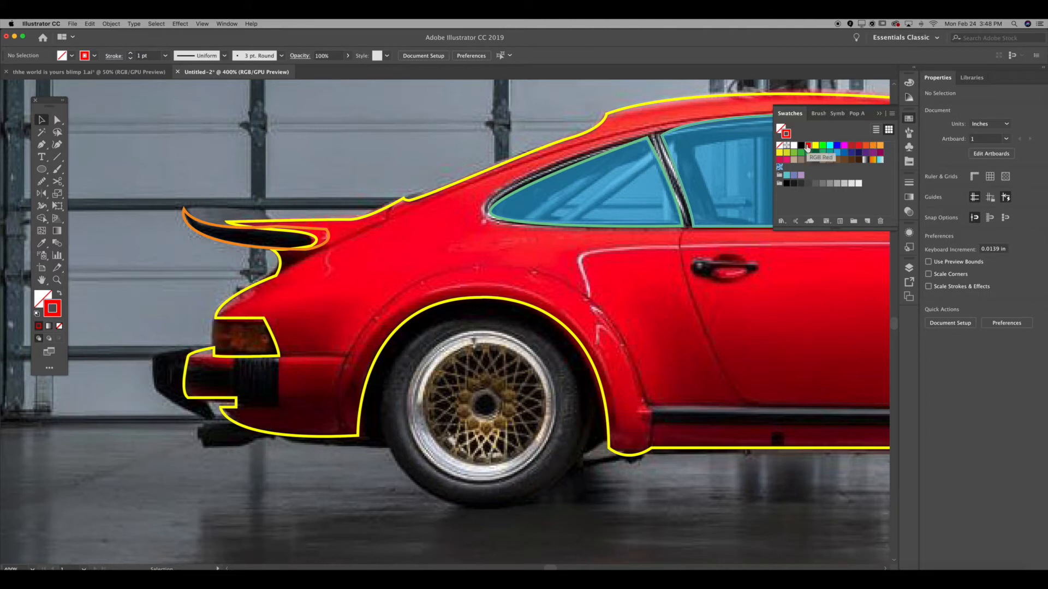
key(p)
click(185, 209)
click(266, 209)
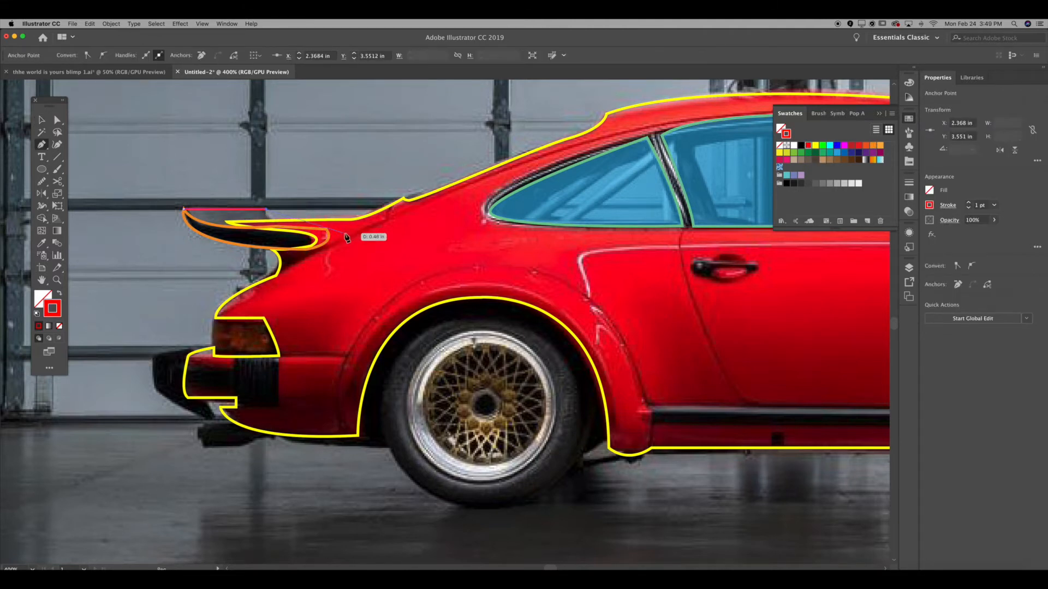
mouse_move(382, 244)
mouse_down()
mouse_move(421, 241)
mouse_move(403, 242)
mouse_up()
drag(402, 233, 402, 233)
click(331, 234)
drag(322, 271, 241, 239)
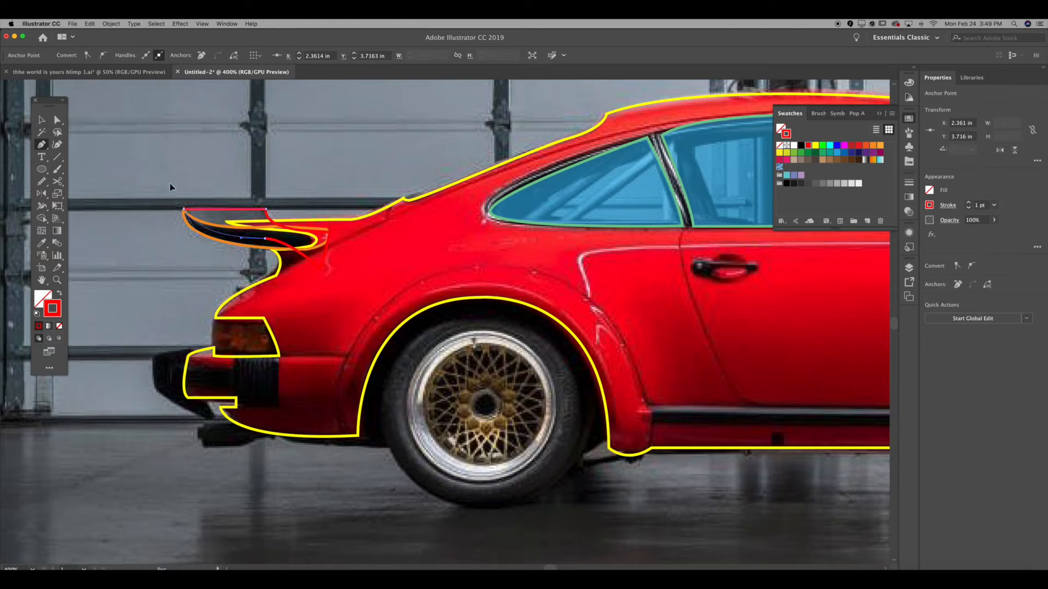
drag(170, 183, 168, 186)
key(v)
click(297, 260)
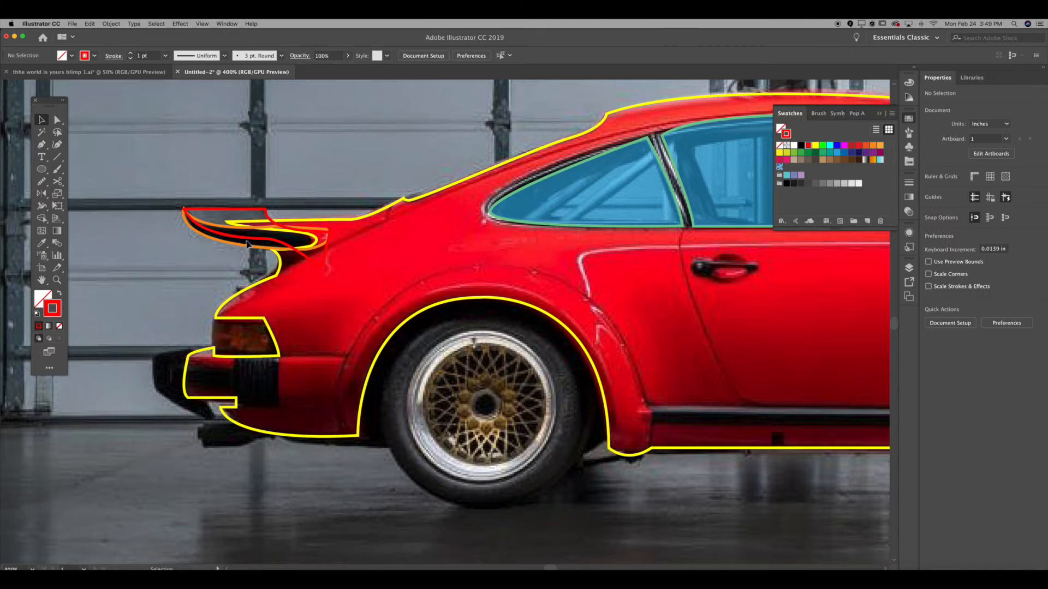
- Look over the traced body outline from the rear spoiler to the front bumper for parts still missing
drag(222, 280, 244, 182)
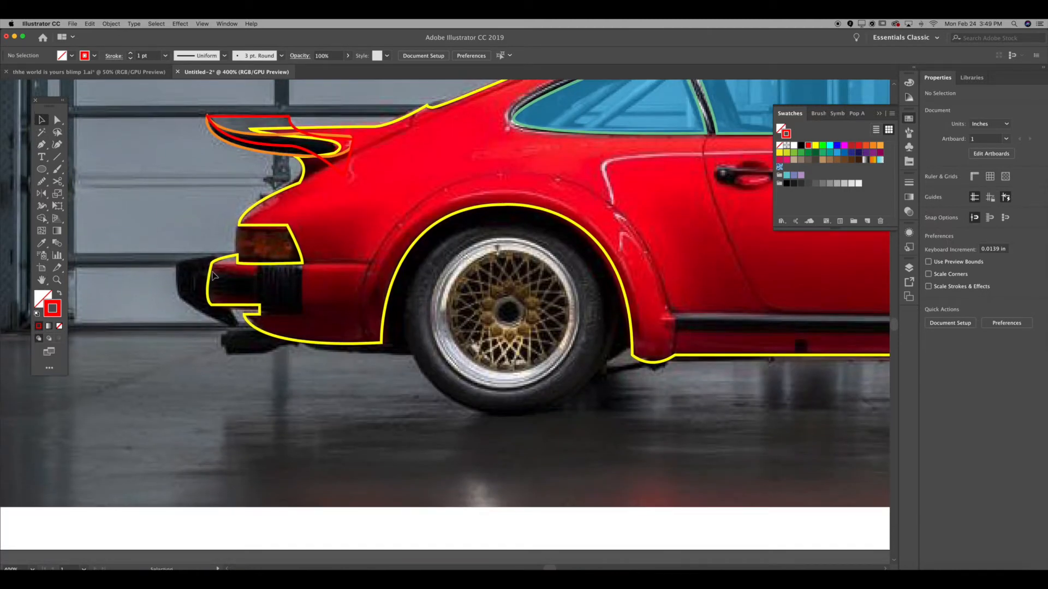
drag(728, 248, 485, 390)
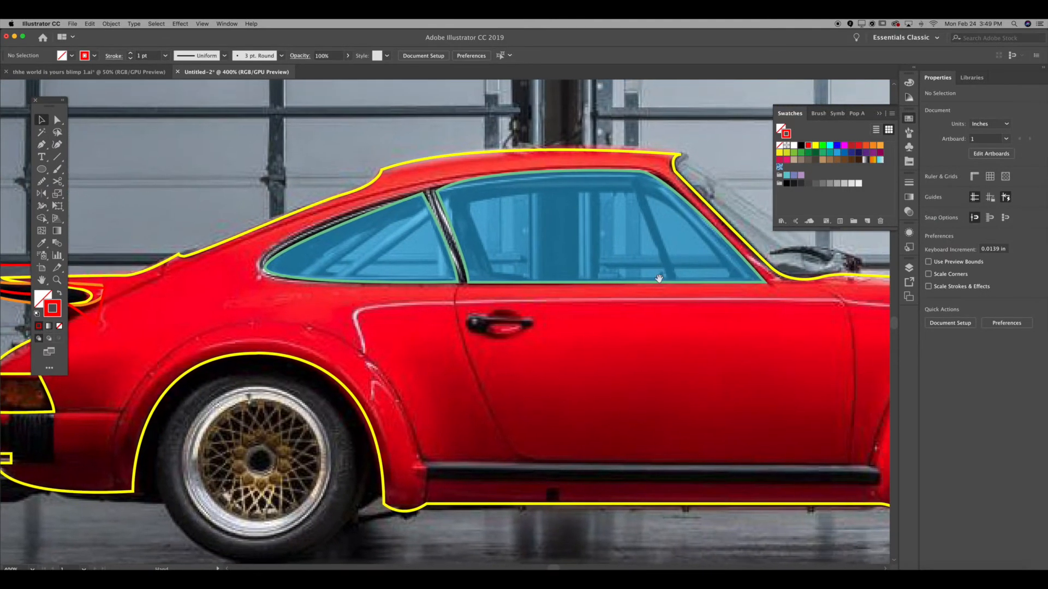
drag(662, 278, 359, 293)
drag(726, 409, 530, 314)
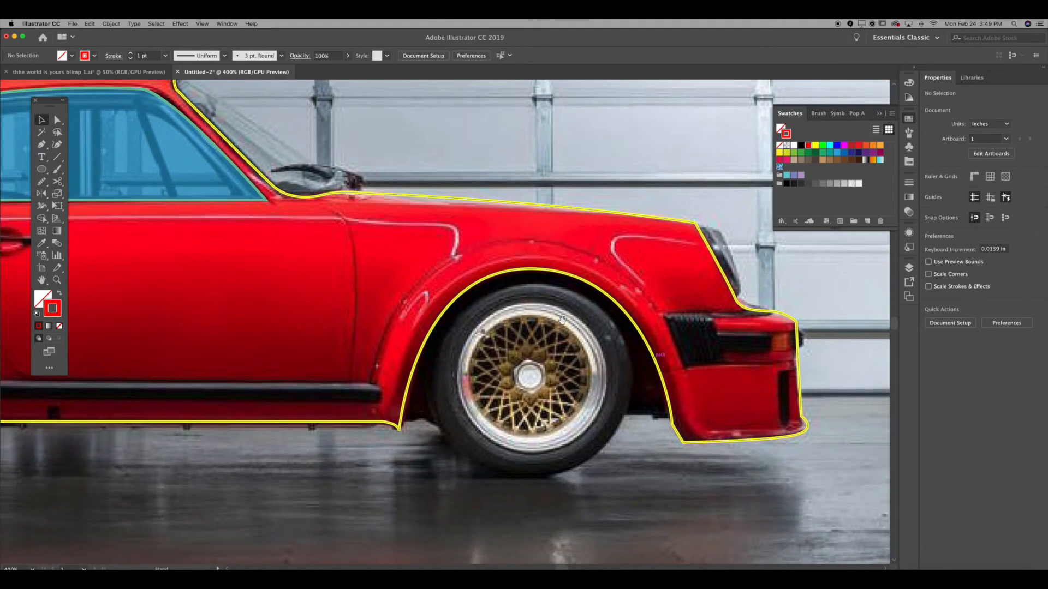
drag(712, 333, 567, 335)
drag(311, 325, 715, 295)
drag(382, 332, 737, 436)
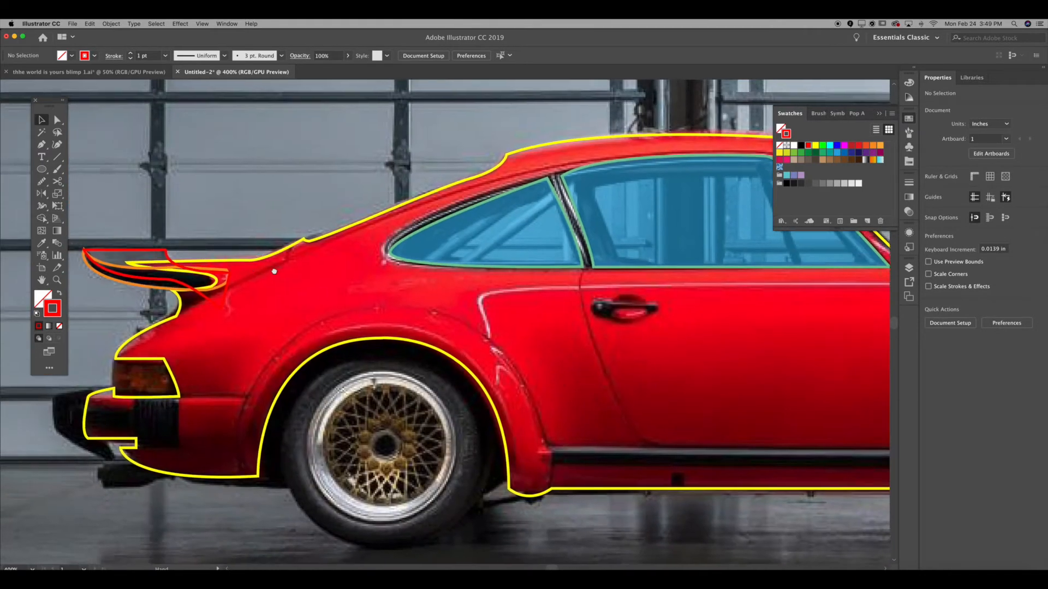
drag(265, 273, 448, 232)
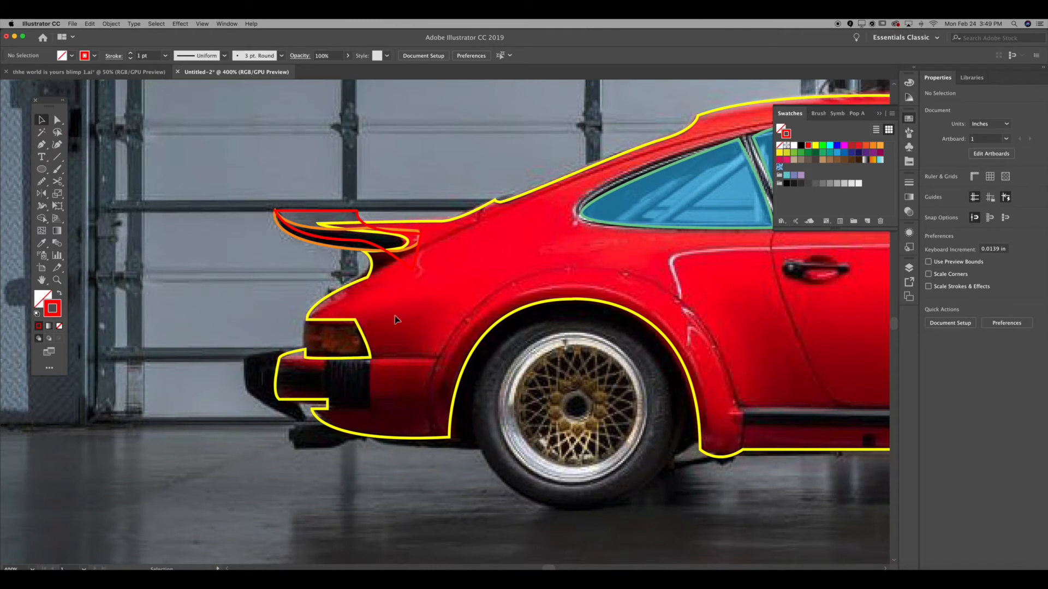
- Outline the tail light's outer housing with a closed, unfilled cyan Pen path of straight segments
key(p)
click(373, 319)
key(super+equal)
click(830, 145)
click(300, 321)
click(301, 400)
click(342, 419)
click(426, 412)
click(445, 413)
click(462, 399)
click(445, 321)
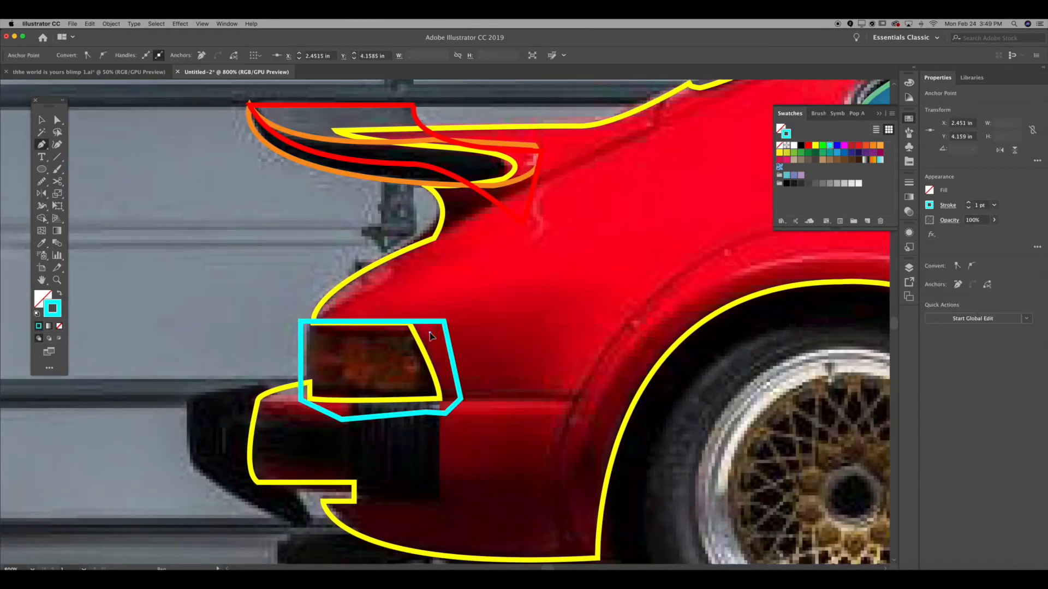
- Outline the tail light lens with a second closed cyan path inside the housing shape
click(431, 332)
click(321, 332)
click(362, 407)
click(442, 405)
click(450, 387)
click(431, 332)
- Outline the black end of the rear bumper with a closed, unfilled Pen path
drag(284, 325, 329, 233)
click(326, 300)
click(230, 315)
click(235, 369)
click(355, 437)
click(335, 357)
click(327, 300)
- Recolour the rear bumper outline green and trace the outer edge of the rear wheel flare with an open green Pen path
drag(477, 351, 235, 393)
drag(854, 249, 625, 277)
key(super+minus)
key(super+minus)
key(super+minus)
drag(819, 371, 405, 349)
drag(585, 272, 439, 291)
drag(150, 288, 388, 299)
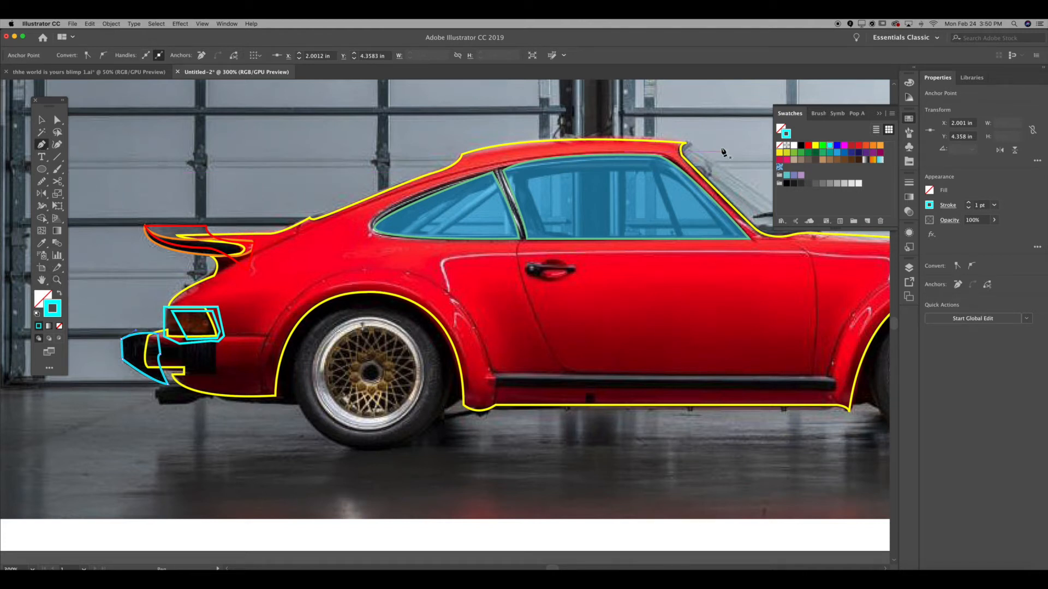
click(794, 155)
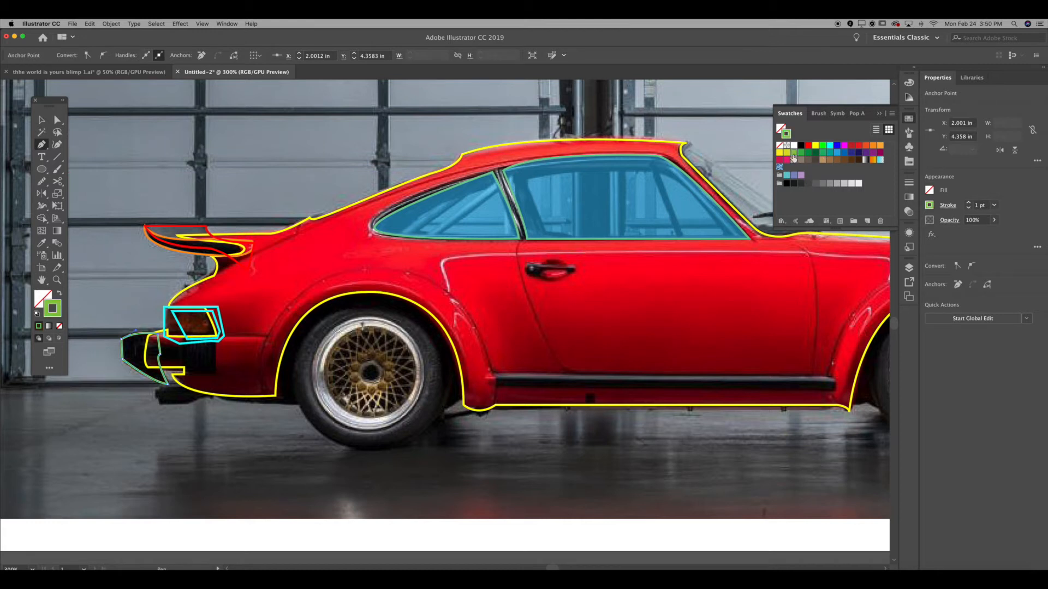
click(266, 398)
drag(365, 269, 491, 257)
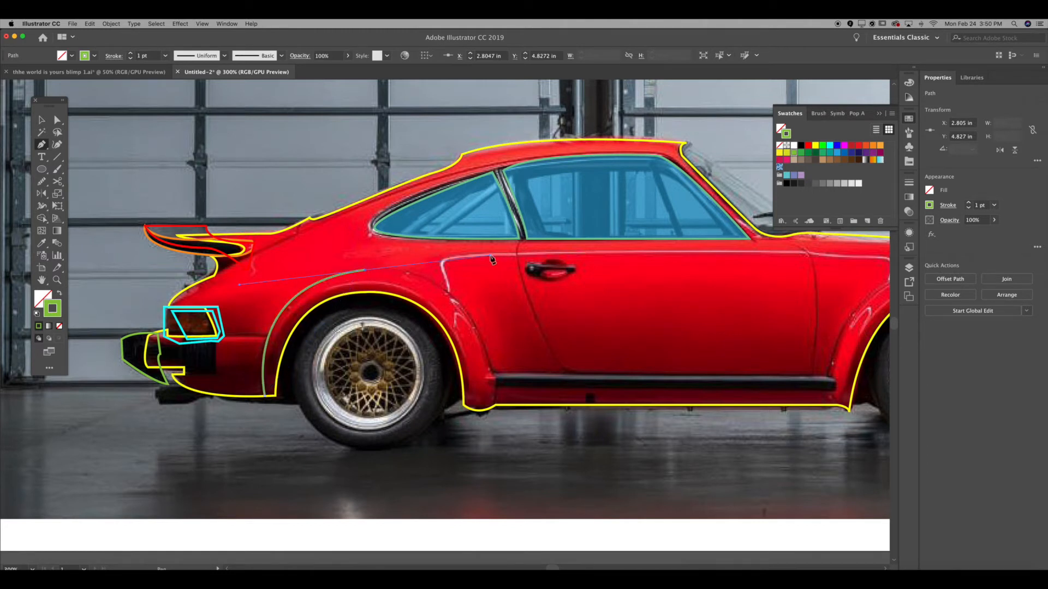
click(498, 405)
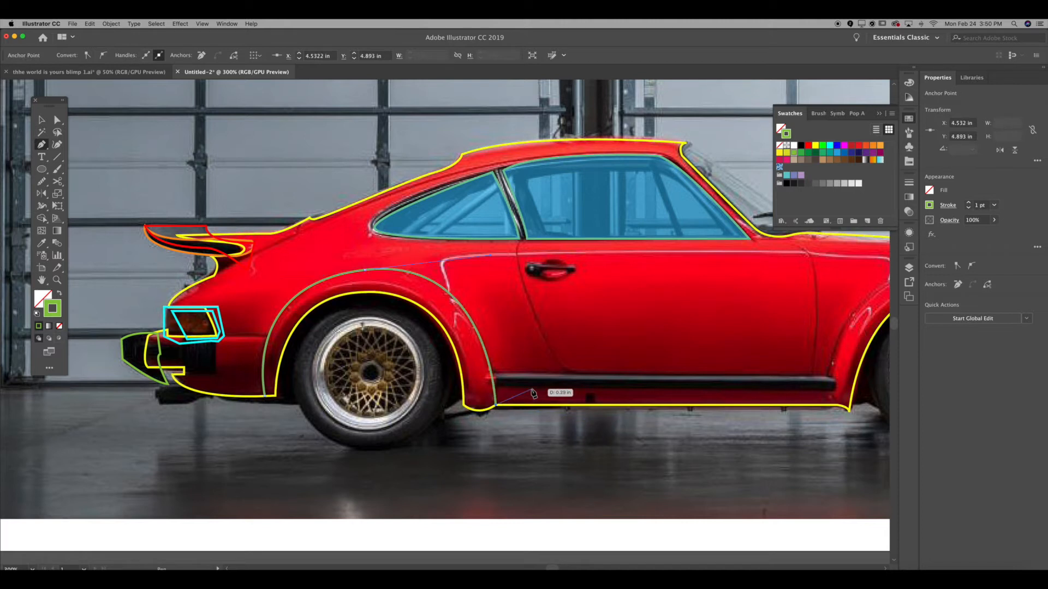
click(519, 240)
drag(581, 372, 632, 378)
key(super+z)
key(super+z)
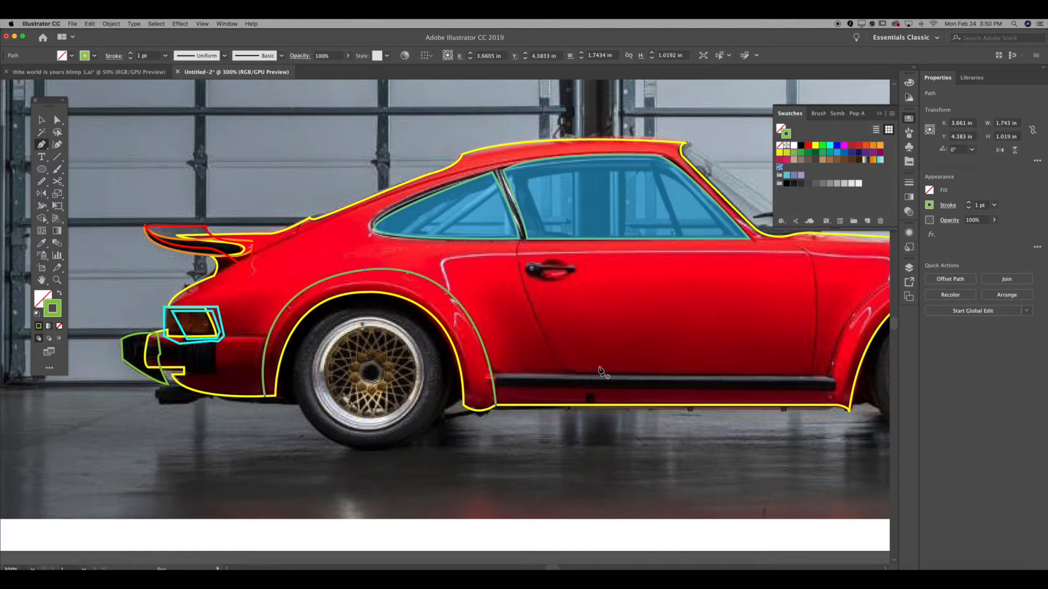
scroll(601, 371, right, 5)
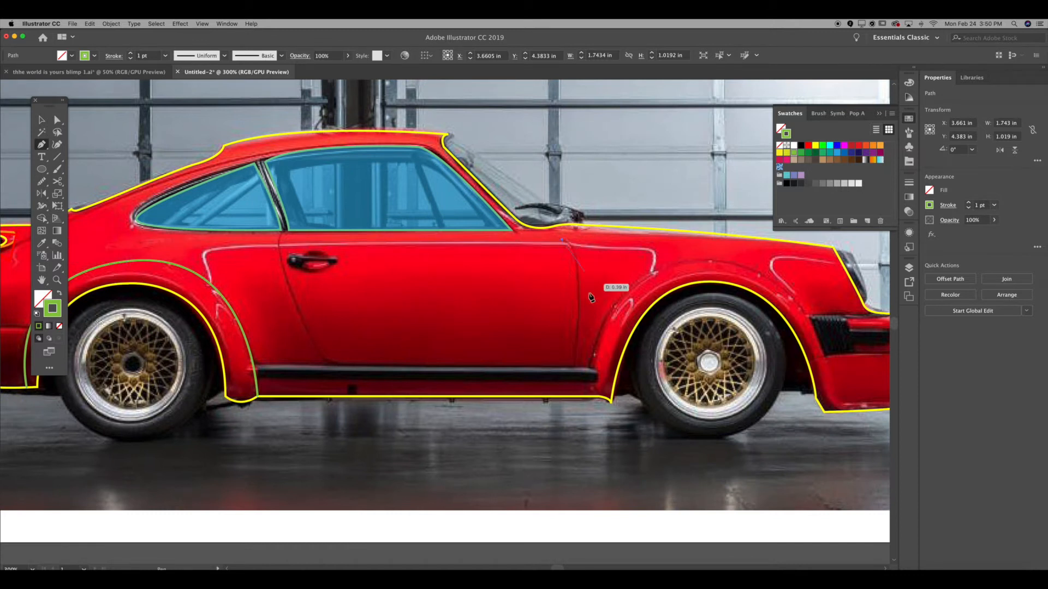
key(super+z)
- Trace the door's front edge from the hood line down to the side trim with a curved green Pen path
click(552, 232)
drag(573, 366, 549, 488)
drag(576, 342, 440, 324)
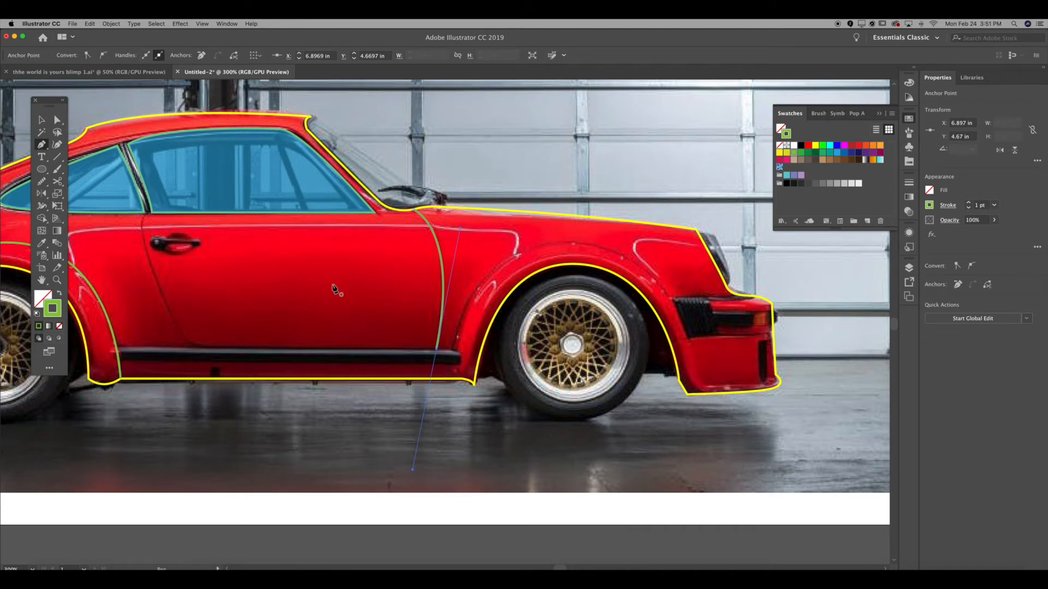
key(c)
click(317, 295)
click(621, 319)
key(v)
click(349, 304)
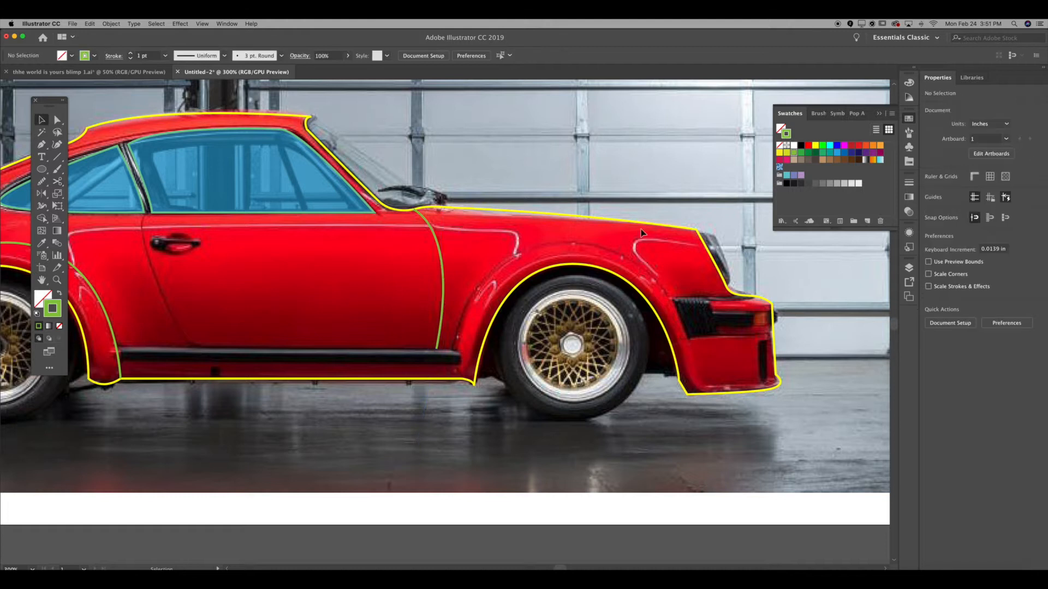
- Outline the black side trim between the wheels with a closed, unfilled magenta Pen path
click(845, 149)
key(p)
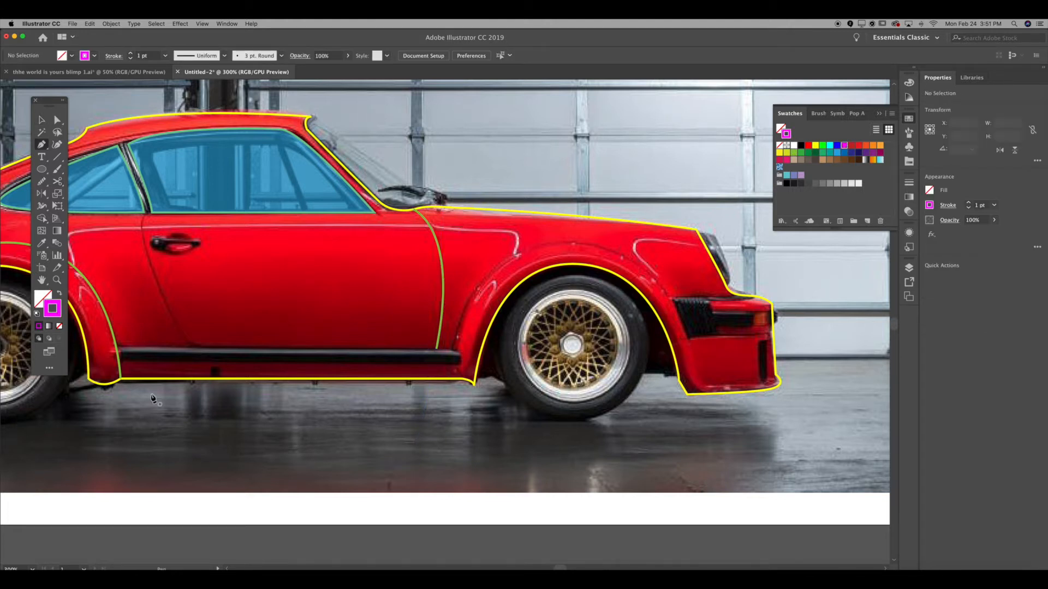
click(116, 348)
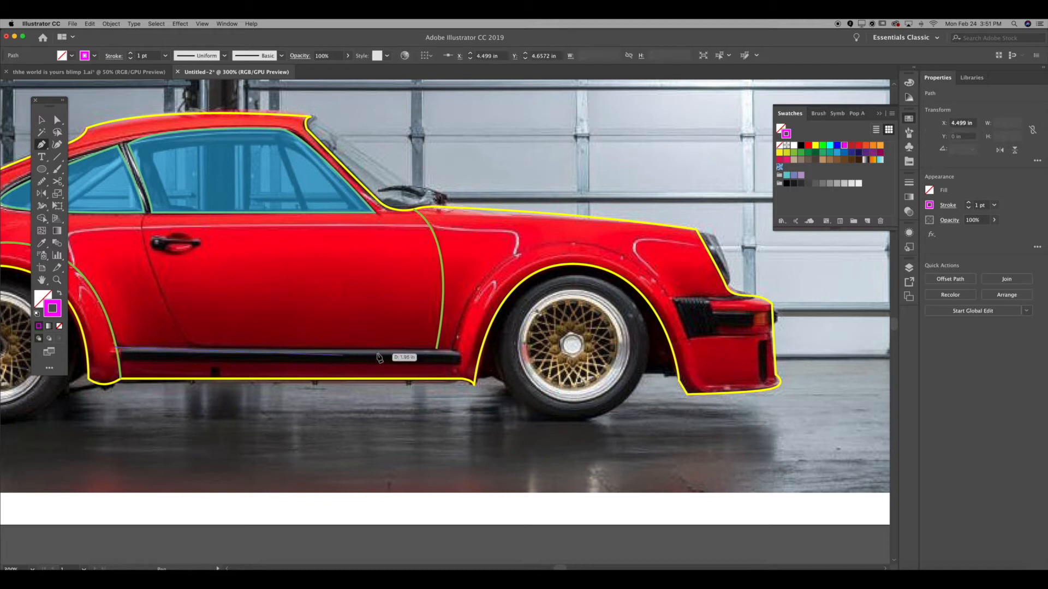
click(460, 349)
click(460, 366)
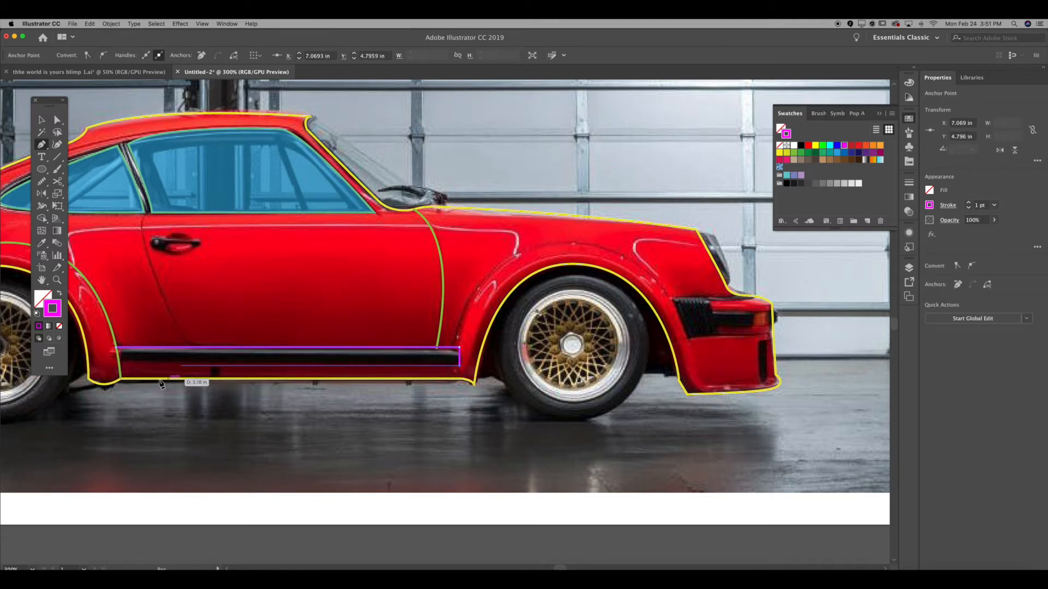
click(121, 367)
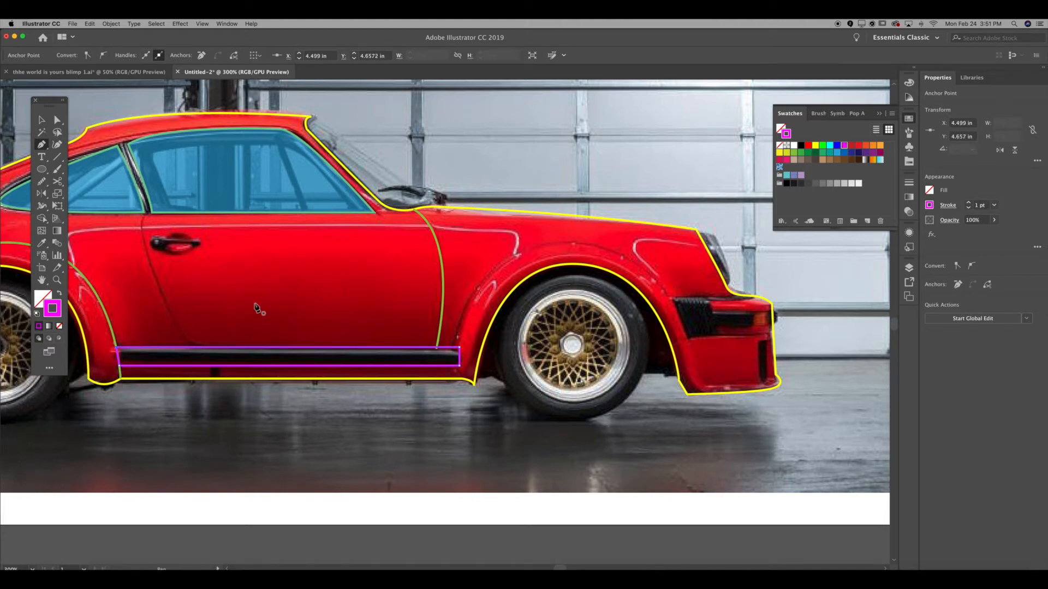
key(v)
click(405, 301)
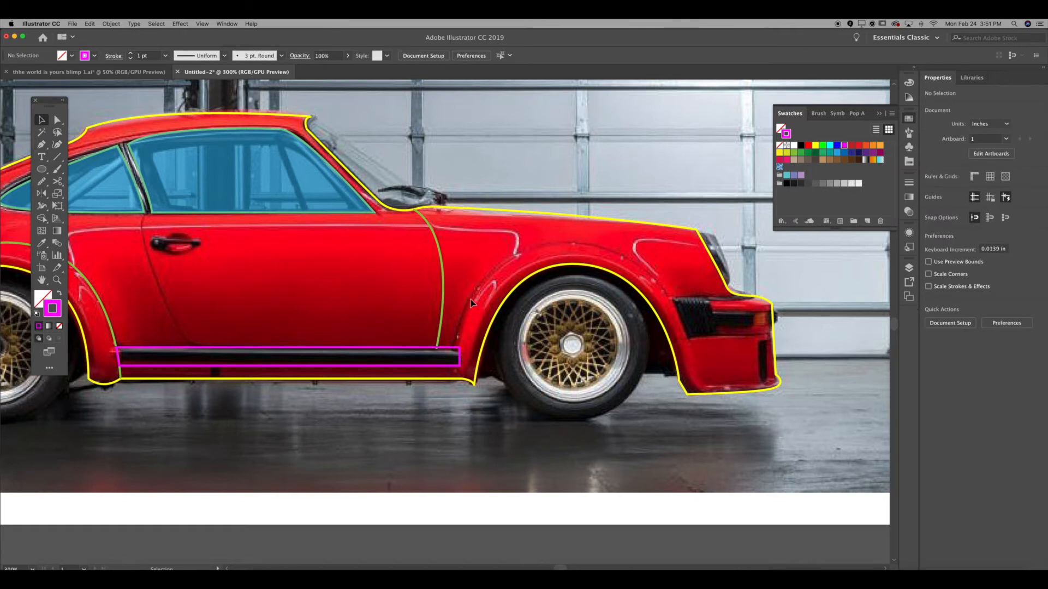
- Trace the outer edge of the front wheel flare with an open green Pen path
click(801, 152)
key(p)
click(452, 352)
drag(575, 242, 691, 242)
click(687, 363)
key(v)
click(721, 338)
- Outline the black bellows and trim strip of the front bumper with a closed, unfilled white Pen path
mouse_move(720, 338)
mouse_down()
mouse_move(462, 345)
mouse_move(408, 395)
mouse_up()
key(super+=)
key(super+=)
click(808, 146)
key(p)
click(507, 269)
click(381, 275)
click(794, 145)
click(479, 362)
click(471, 332)
click(546, 332)
click(546, 304)
click(461, 304)
click(462, 283)
drag(558, 267, 559, 266)
click(508, 268)
super+click(768, 198)
- Outline the orange turn signal on the front bumper with a closed yellow rectangular Pen path
click(815, 145)
click(544, 305)
click(566, 305)
click(566, 333)
click(544, 333)
click(545, 304)
super+click(710, 229)
- Outline the small black nub at the front bumper's tip with a closed red Pen path
click(858, 145)
click(575, 305)
click(574, 330)
drag(575, 305, 525, 298)
- Outline the headlight with a closed, unfilled red Pen path curved along its front edge
key(space)
mouse_move(413, 166)
mouse_down()
mouse_move(413, 217)
mouse_move(475, 217)
mouse_up()
click(417, 203)
drag(481, 311, 442, 330)
click(482, 311)
click(417, 203)
- Outline the vertical black vent in the lower front bumper with a narrow red Pen path
click(570, 412)
click(554, 413)
click(554, 499)
click(570, 494)
- Outline the exhaust pipe below the rear bumper with a closed, unfilled red Pen path
drag(109, 328, 851, 349)
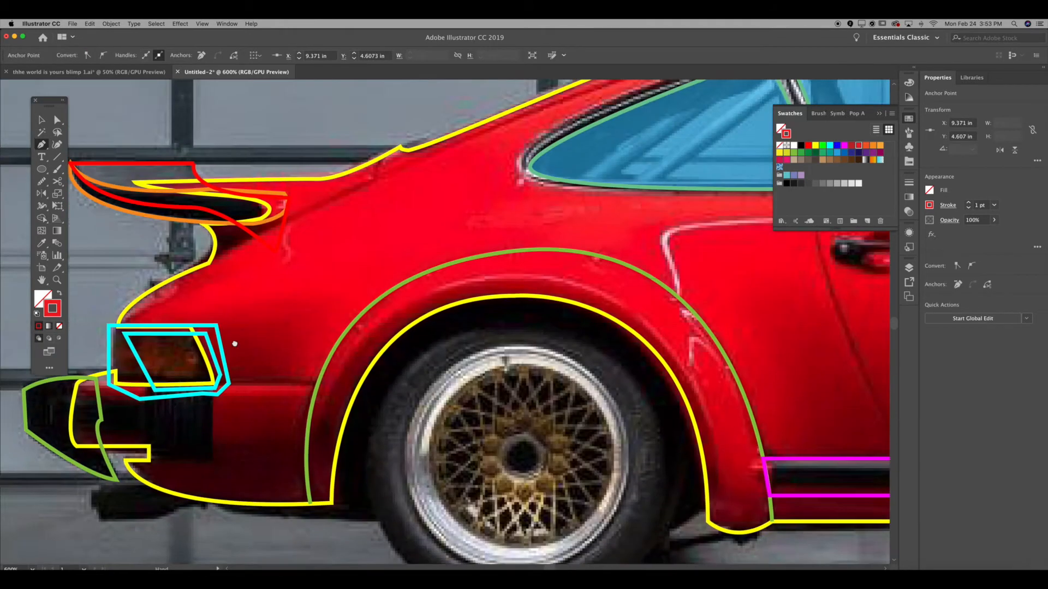
drag(234, 344, 370, 284)
click(366, 449)
click(301, 469)
click(237, 472)
click(237, 442)
click(323, 442)
click(367, 450)
- Outline the black rear bumper bellows below the tail light with a closed red Pen path
click(279, 346)
click(286, 393)
click(286, 414)
click(349, 414)
click(350, 345)
click(279, 346)
key(v)
click(253, 361)
- Draw an unfilled red ellipse about 0.23 by 0.12 in over the recess behind the door handle
drag(873, 256, 387, 277)
key(l)
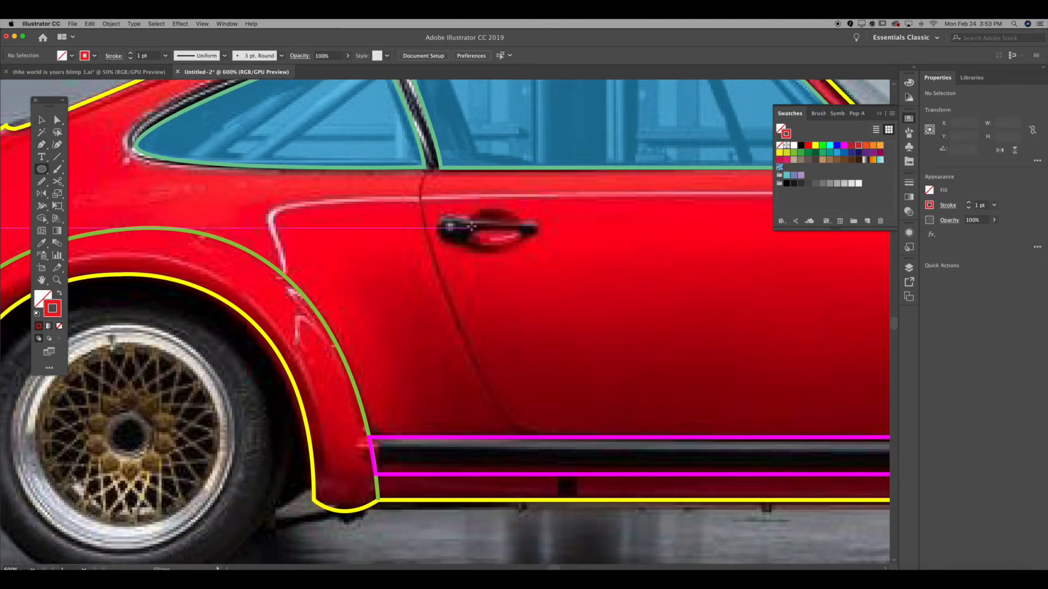
drag(462, 211, 523, 246)
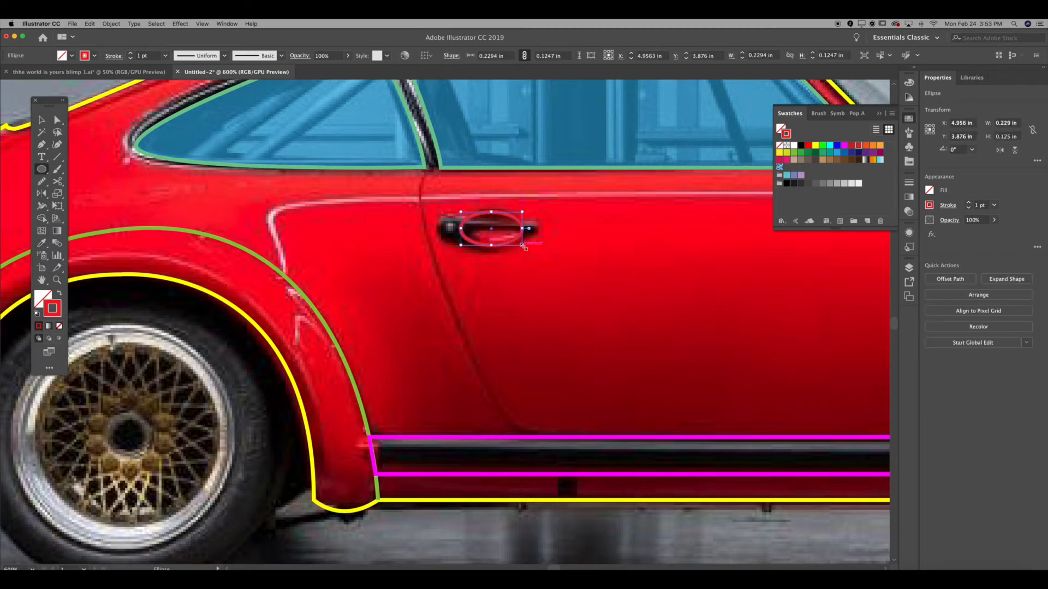
key(p)
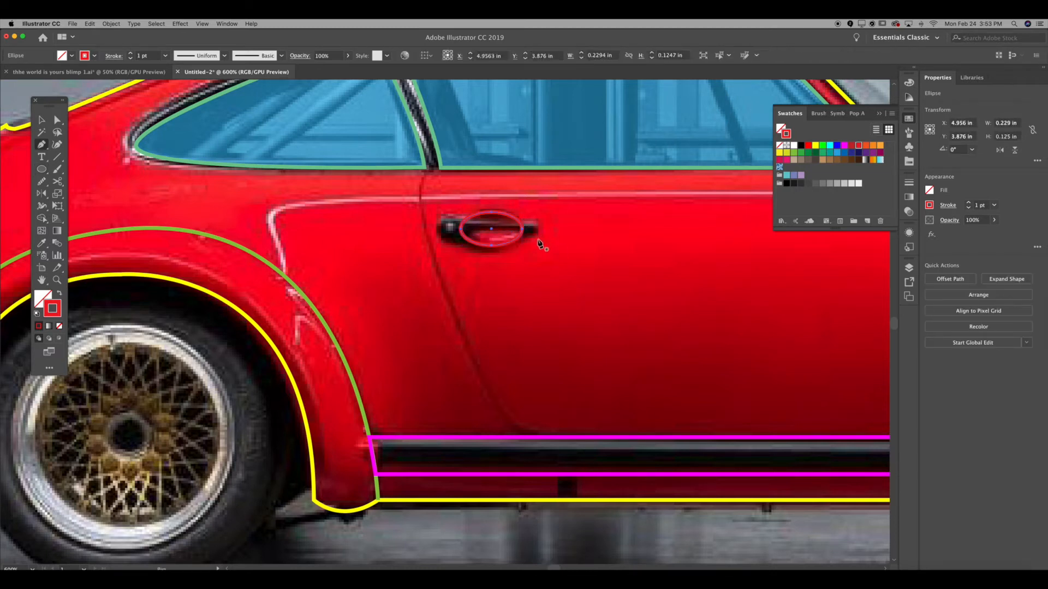
key(v)
click(712, 152)
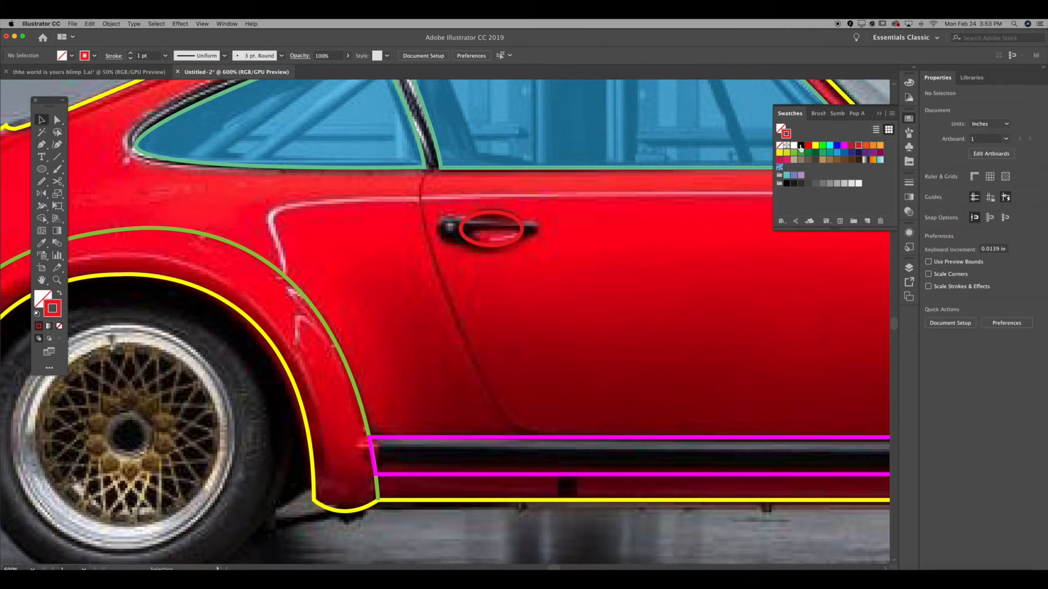
- Outline the door handle with a closed, unfilled white Pen path that curves around its wider rear end
click(797, 146)
key(p)
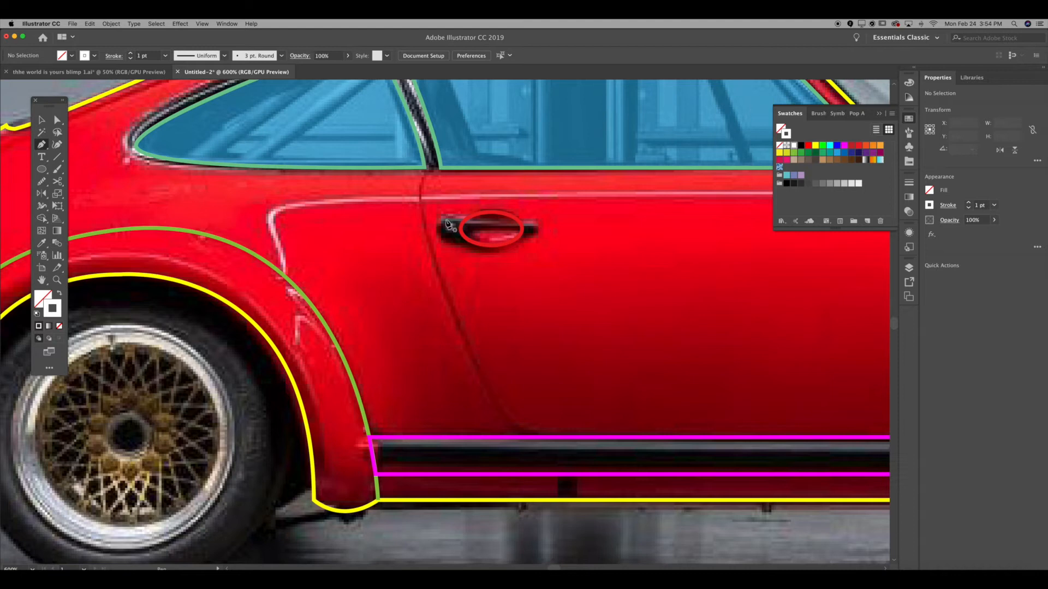
click(443, 220)
mouse_move(440, 241)
mouse_down()
mouse_move(552, 234)
mouse_move(534, 221)
mouse_up()
click(515, 231)
click(537, 236)
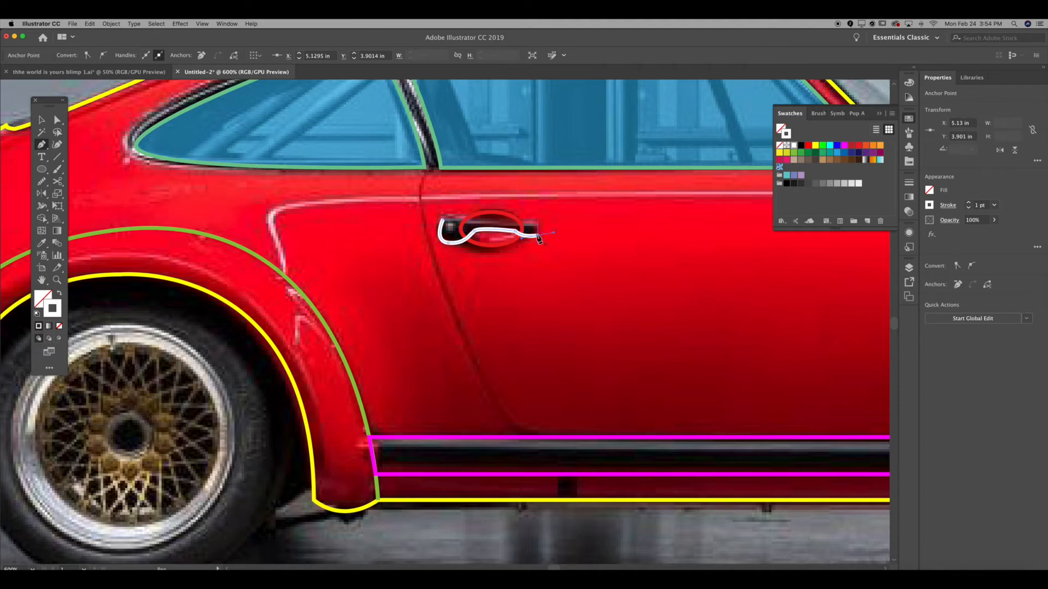
click(528, 221)
drag(510, 224, 435, 229)
click(473, 220)
drag(597, 292, 589, 259)
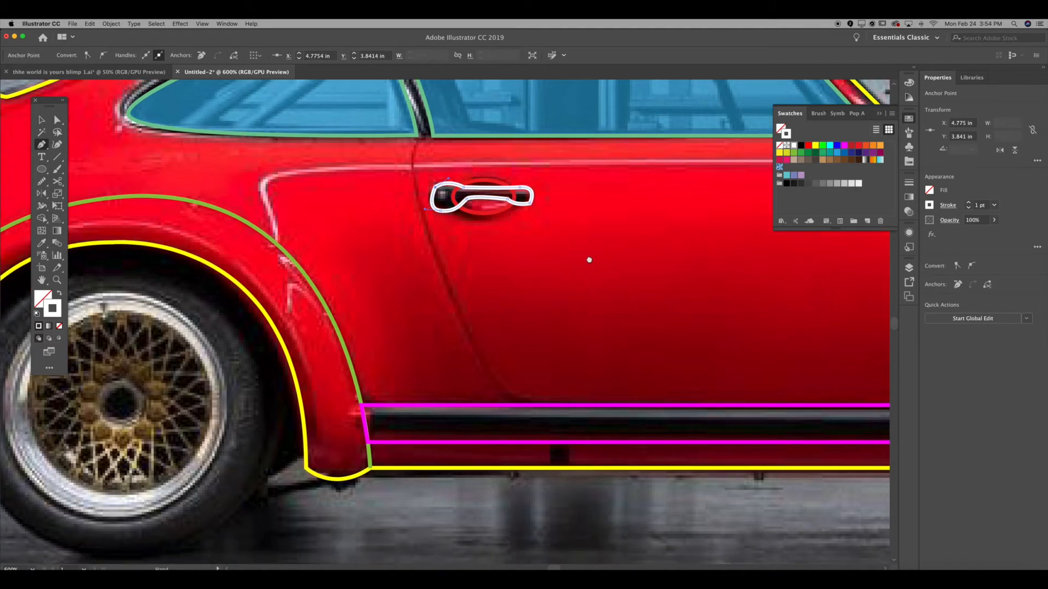
- Round the corners at the door handle outline's narrow front end to 0.04 in and its upper rear corner to 0.07 in
click(59, 121)
click(505, 230)
click(528, 204)
drag(525, 200, 503, 170)
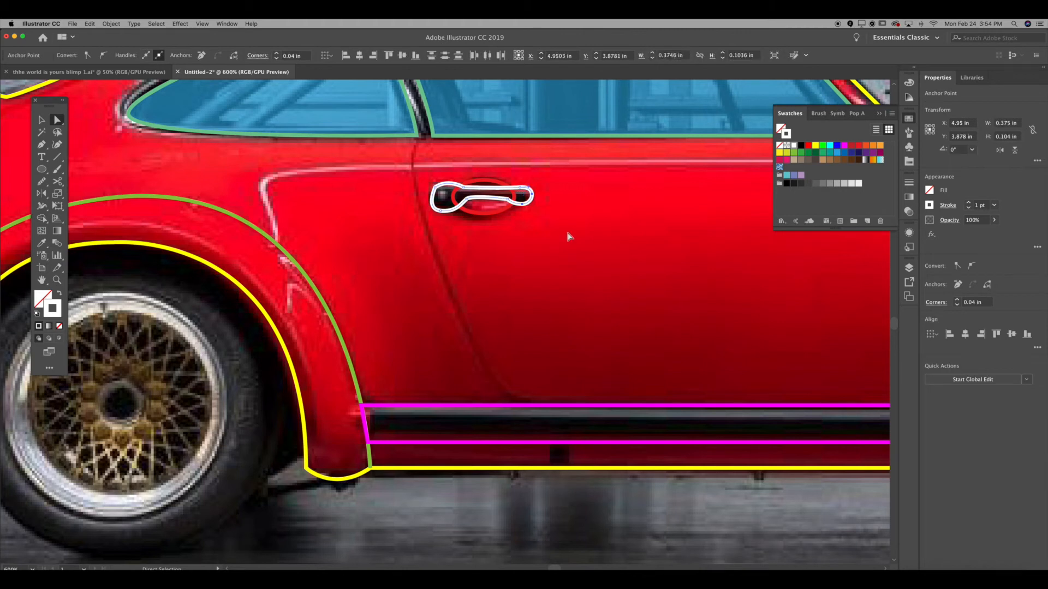
click(567, 237)
click(435, 185)
drag(441, 190, 516, 280)
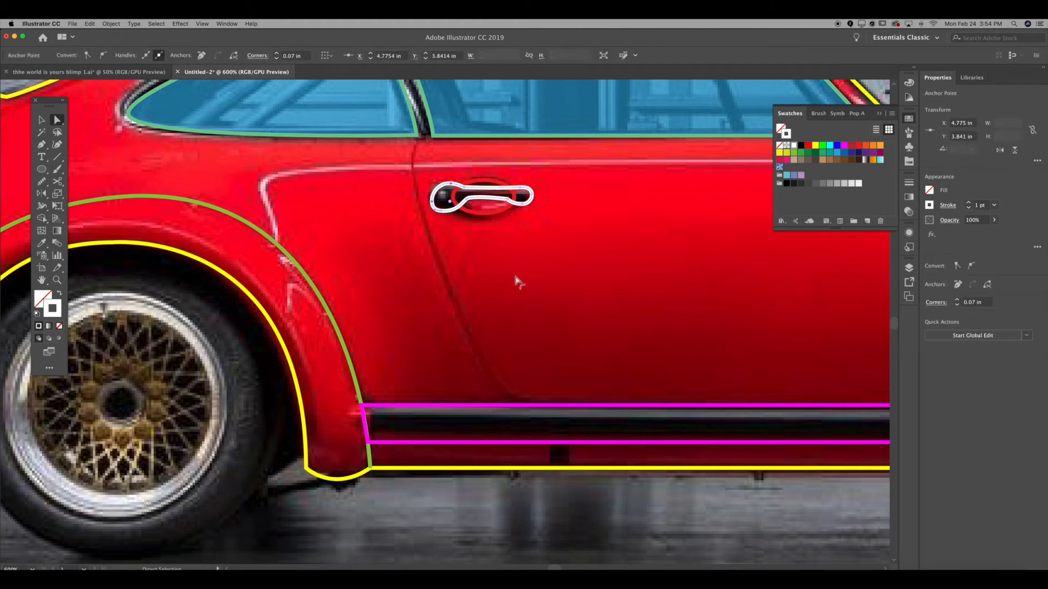
click(480, 249)
- Draw an unfilled white circle about 1.04 in wide over the rear wheel
drag(519, 452, 561, 440)
drag(311, 419, 472, 410)
key(l)
drag(264, 258, 545, 537)
- Move the white circle onto the rear tyre and enlarge it to about 1.13 in to match the tyre's outer edge
key(v)
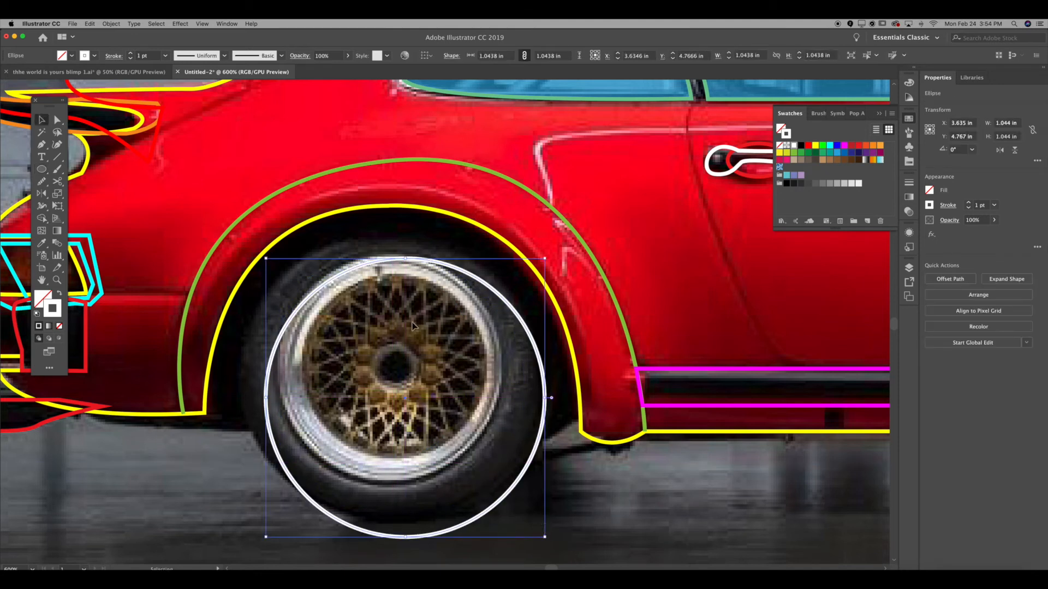
drag(435, 268, 430, 236)
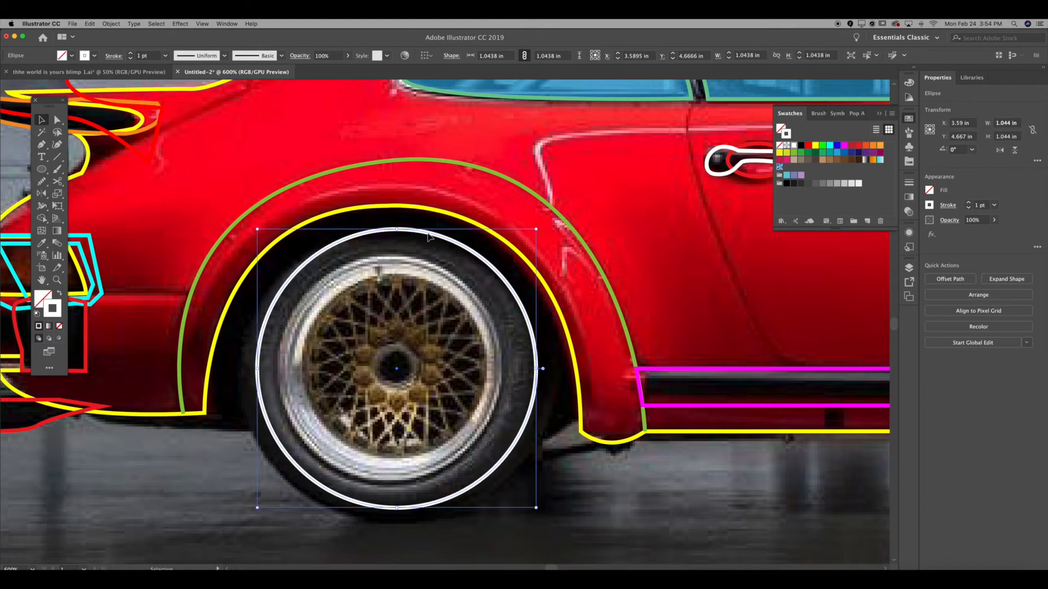
drag(258, 508, 248, 517)
mouse_move(537, 229)
mouse_down()
mouse_move(552, 228)
mouse_move(549, 216)
mouse_up()
drag(462, 236, 459, 238)
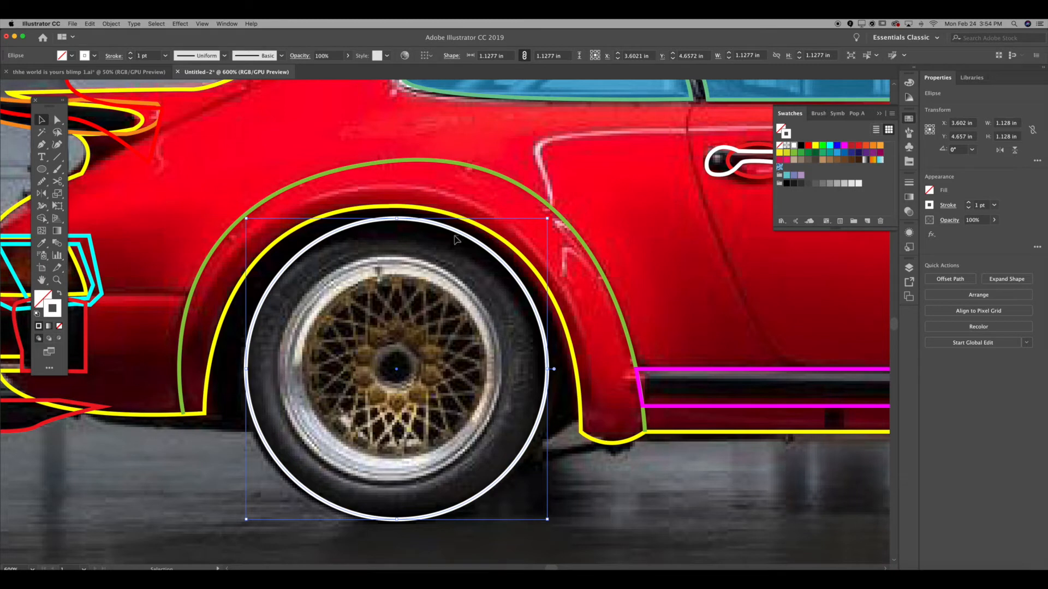
- Shift the white tyre circle slightly down and to the left over the rear wheel
double_click(463, 239)
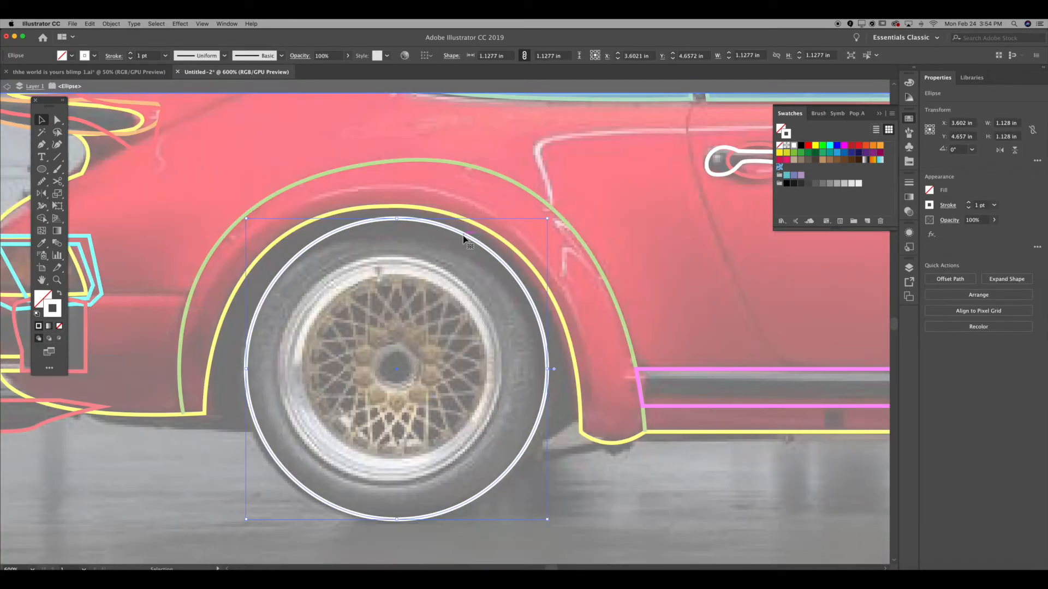
double_click(620, 490)
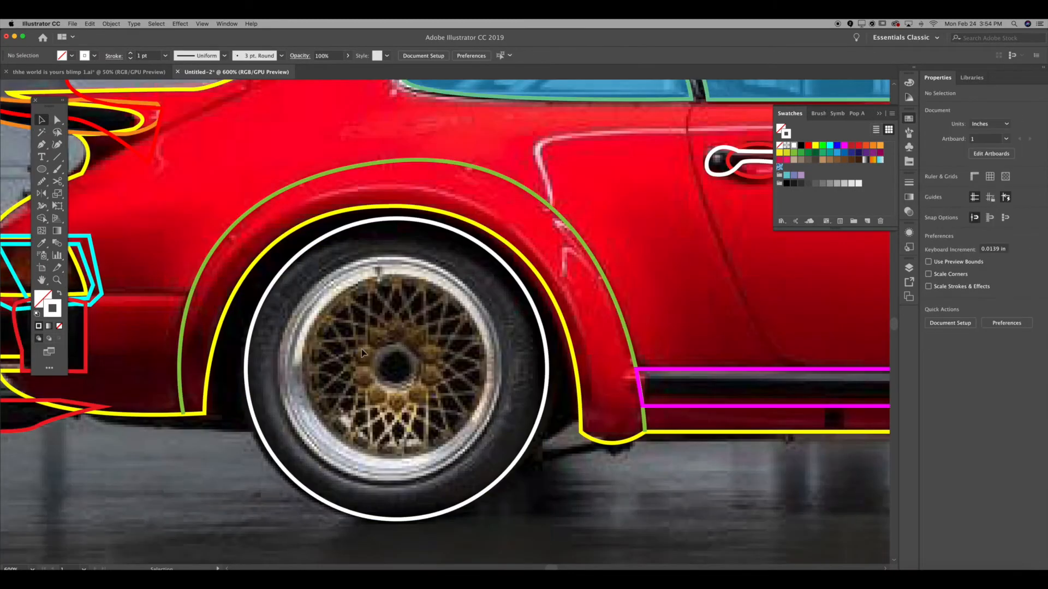
drag(397, 222, 398, 225)
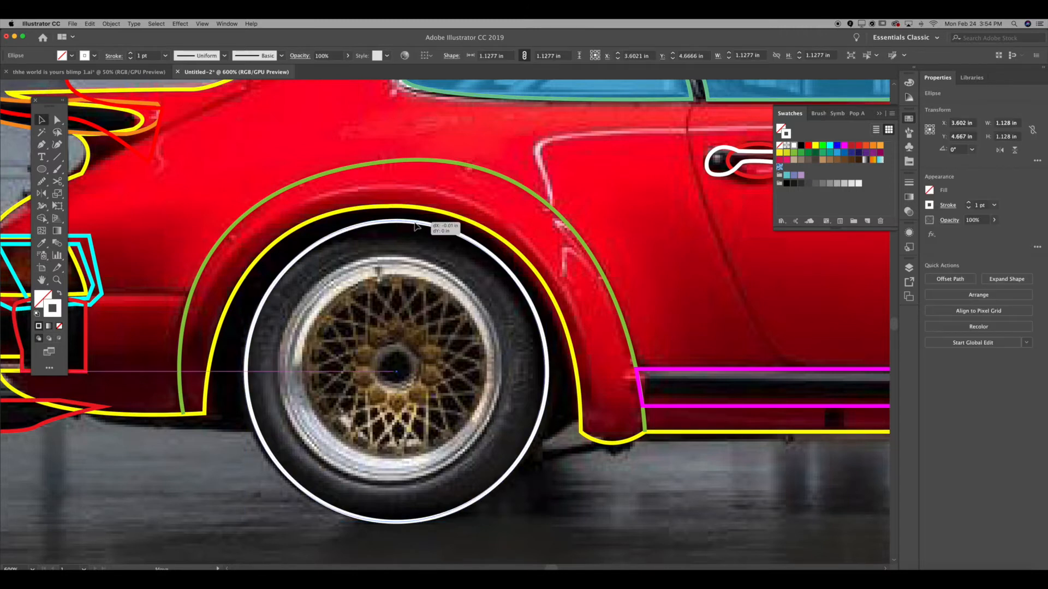
key(Left)
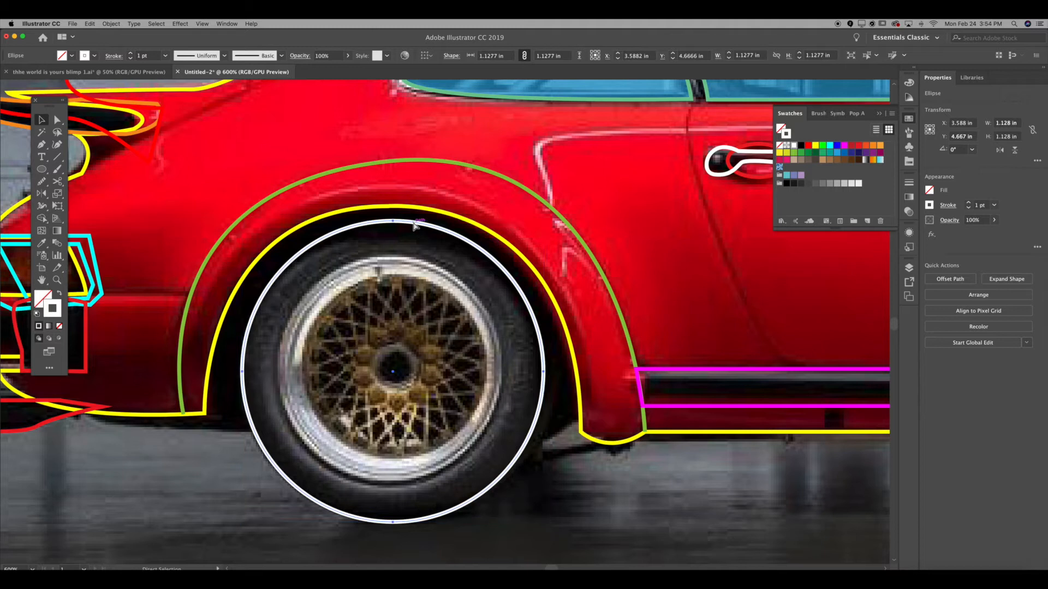
- Add a concentric copy of the tyre circle, scaled to about 0.88 in wide, along the rear wheel rim's outer edge
drag(544, 222, 490, 274)
drag(456, 313, 480, 287)
drag(518, 498, 506, 485)
drag(446, 264, 449, 268)
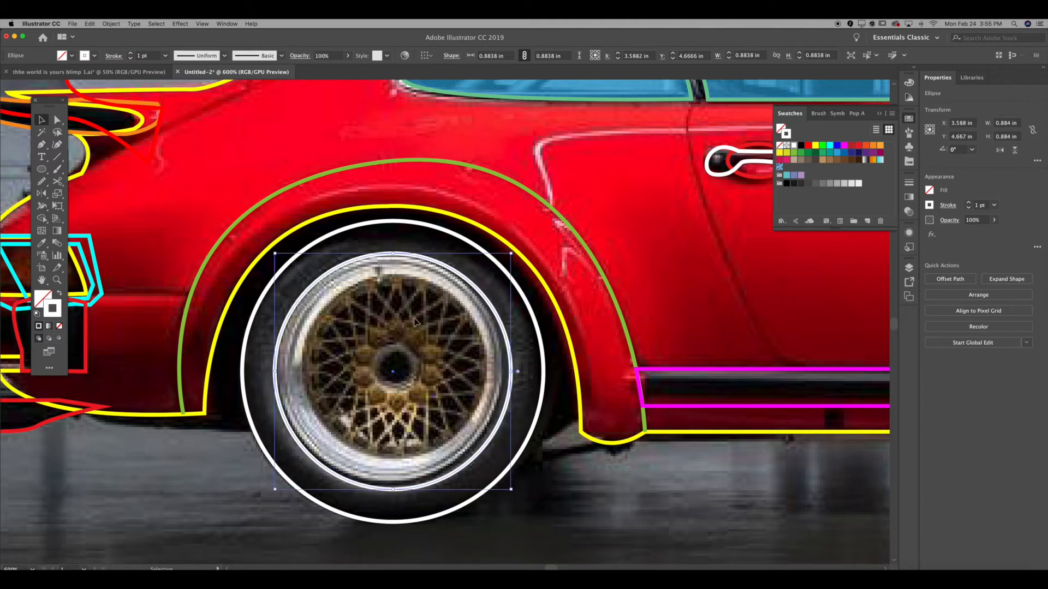
click(416, 322)
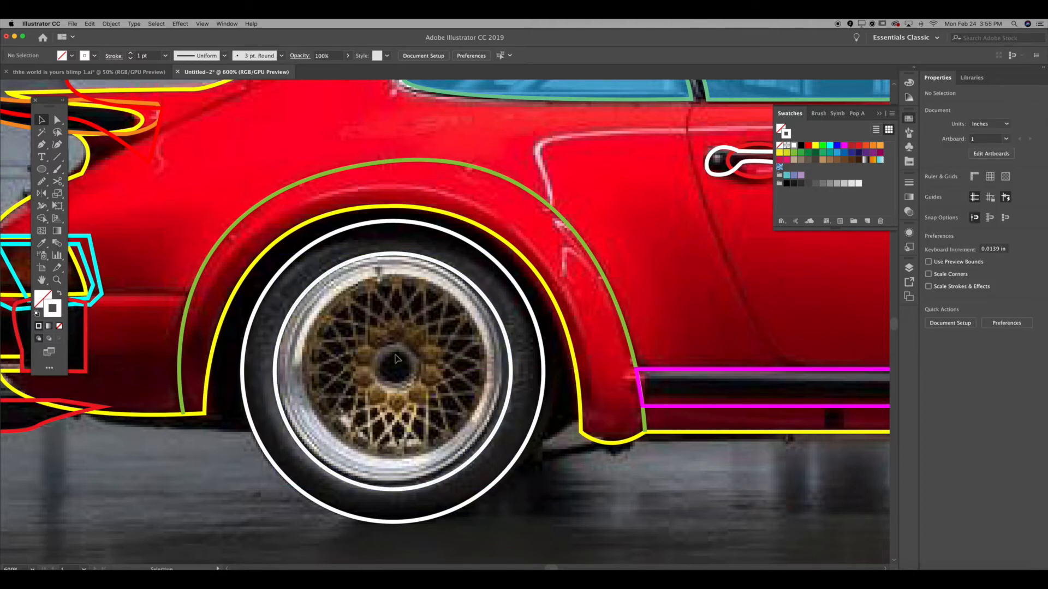
- Duplicate the rim circle and shrink the copy to fit around the gold spoke area inside the rear wheel's silver rim
click(434, 266)
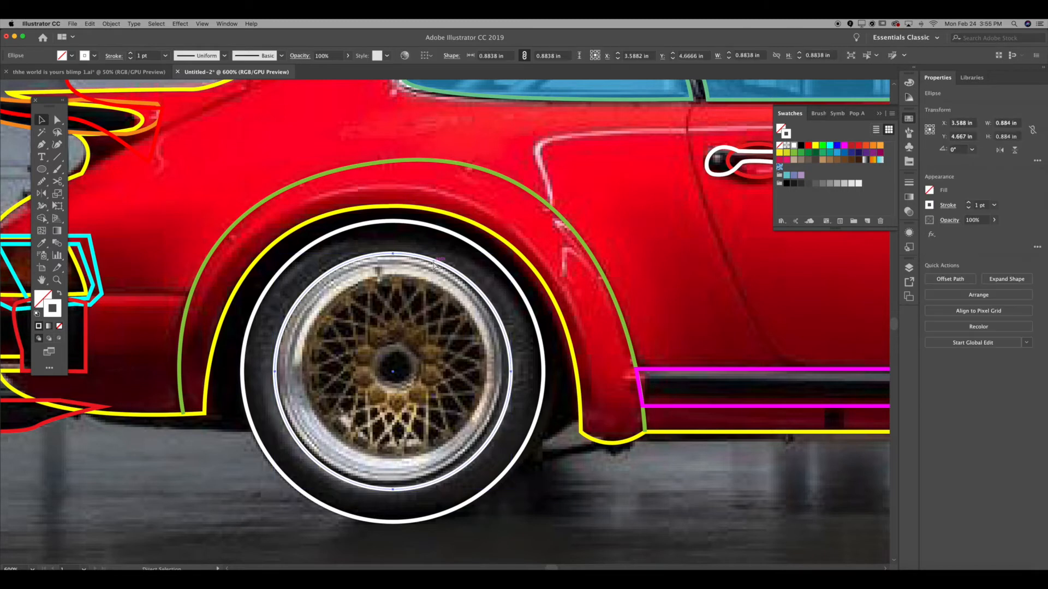
drag(433, 266, 429, 287)
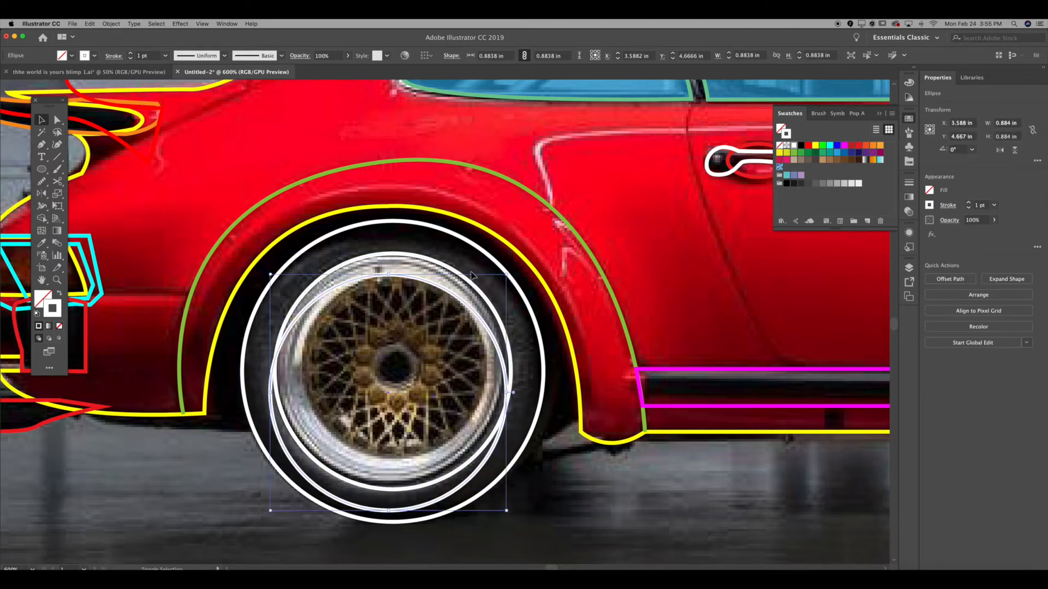
drag(508, 273, 482, 283)
key(super+f)
click(399, 339)
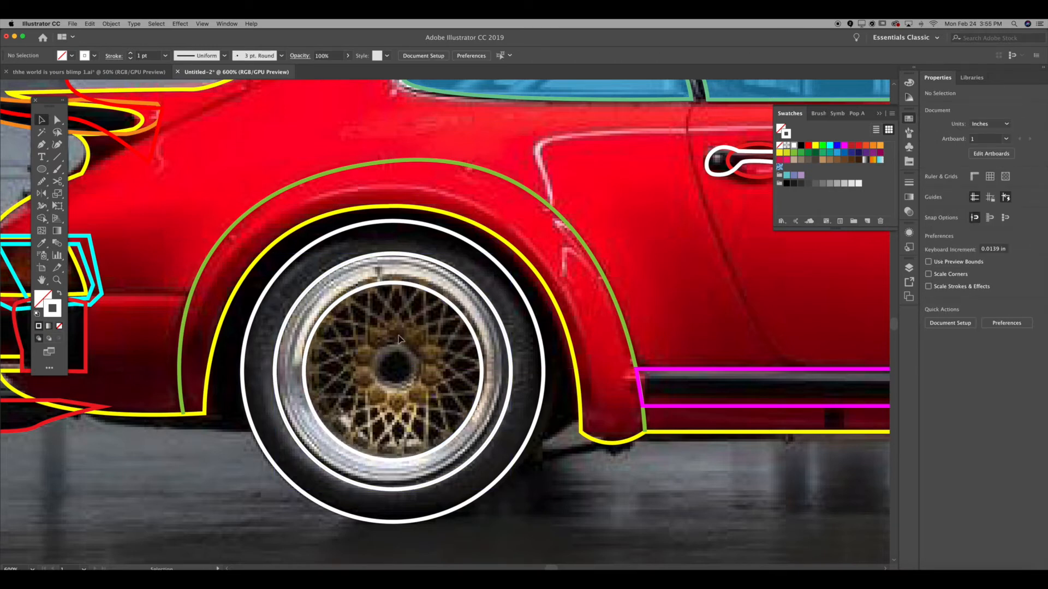
- Trace the windshield with a closed, unfilled black Pen path from the roof's front edge down to the hood
key(super+minus)
key(super+minus)
key(super+minus)
key(v)
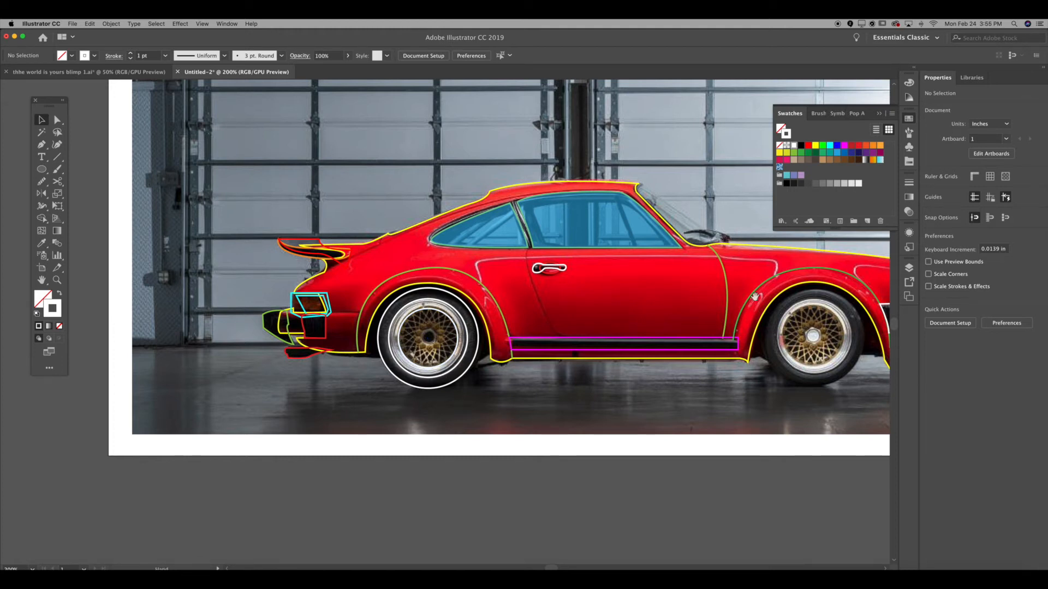
drag(635, 232, 522, 257)
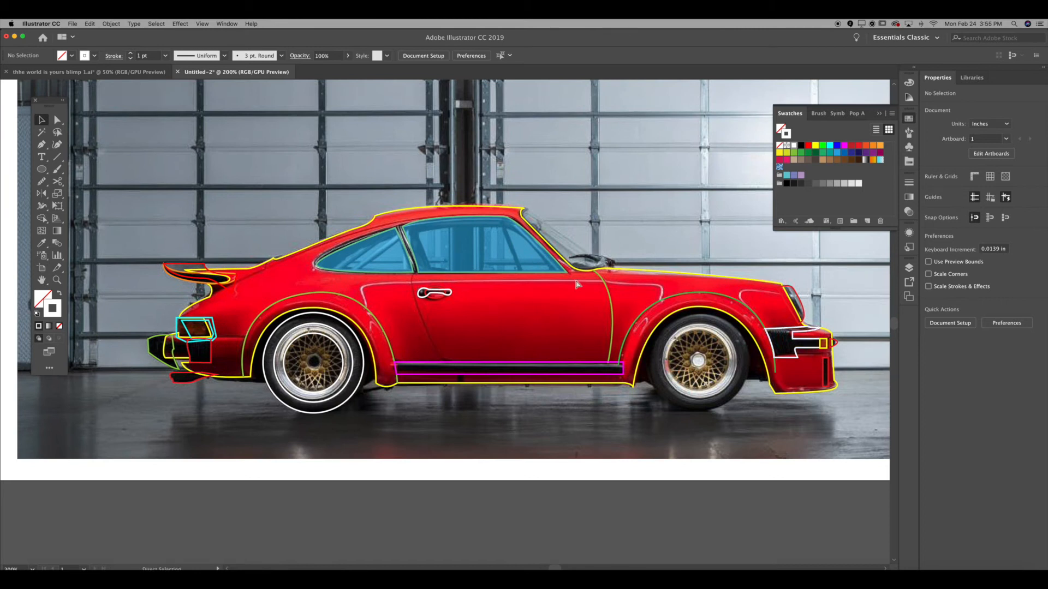
key(super+=)
key(super+=)
drag(575, 281, 484, 349)
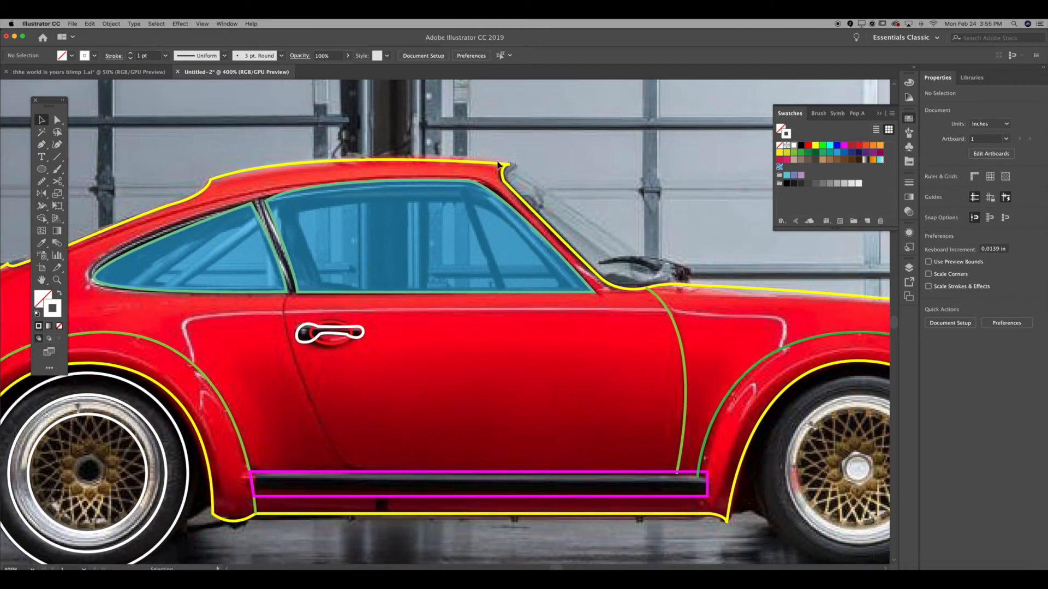
click(800, 146)
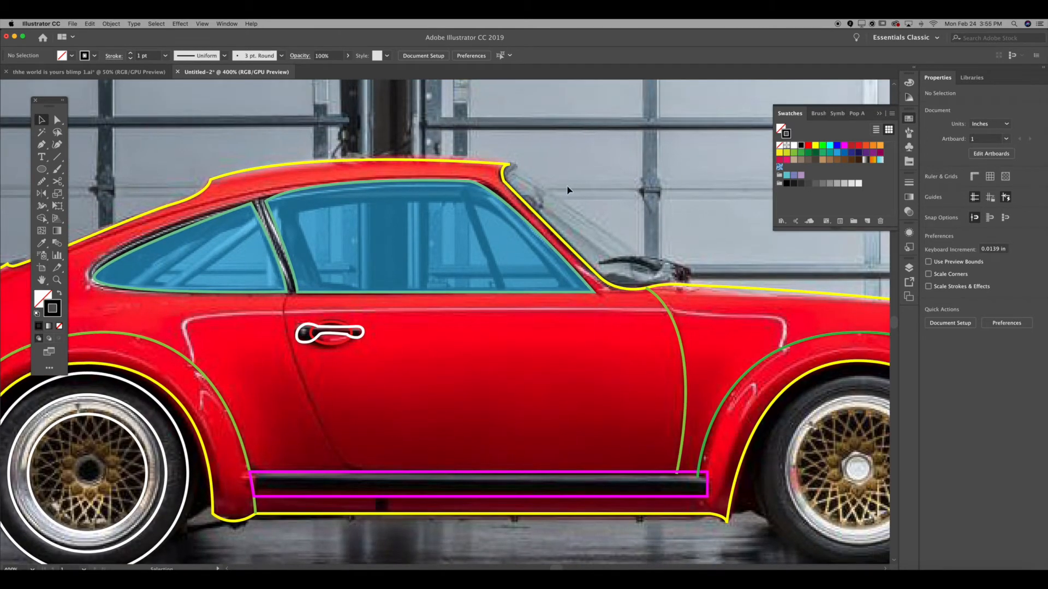
key(p)
click(482, 167)
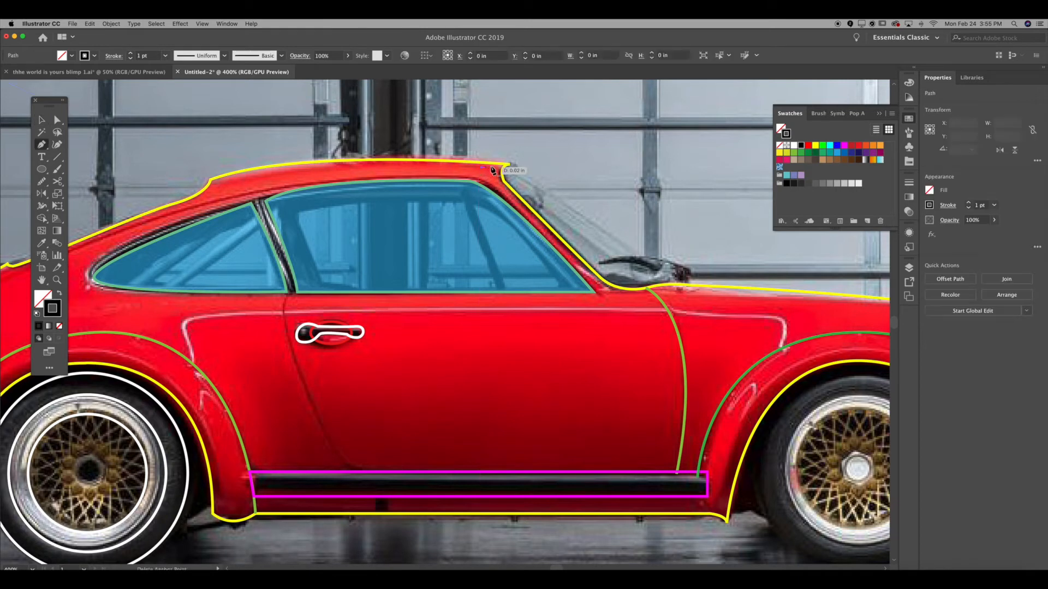
drag(690, 294, 654, 304)
click(608, 299)
click(482, 167)
key(v)
click(607, 164)
- Hide the locked car photo at the bottom of the layer stack, leaving only the vector paths
key(super+minus)
key(super+minus)
key(super+minus)
key(super+minus)
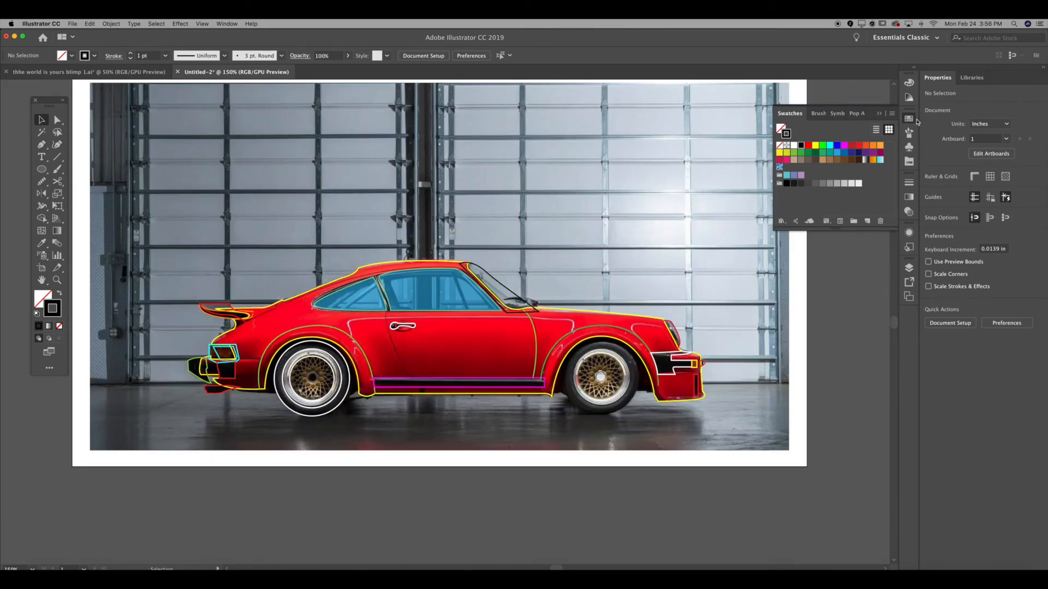
click(909, 267)
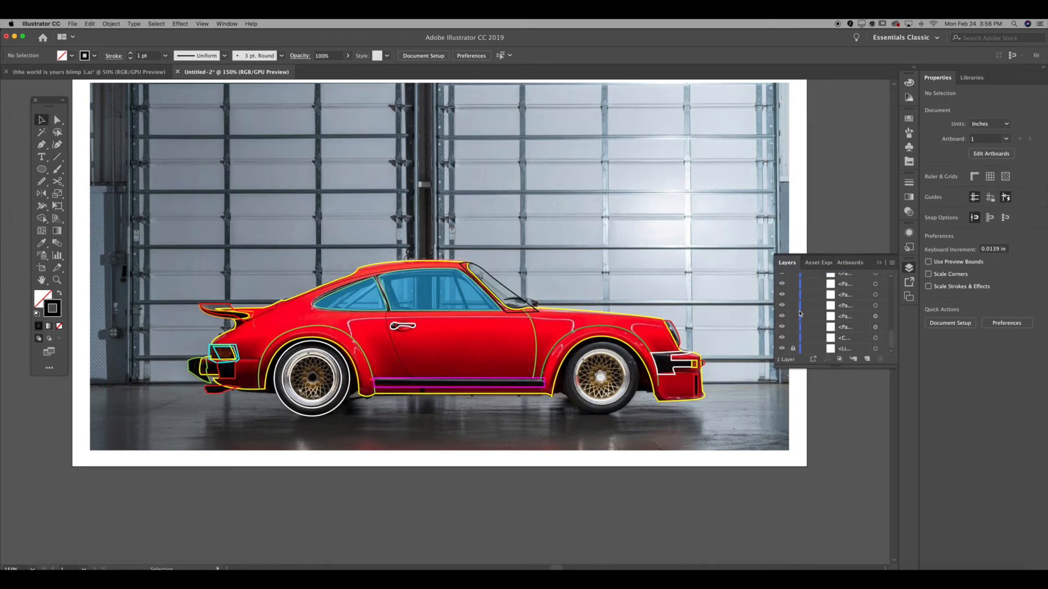
click(794, 348)
click(782, 349)
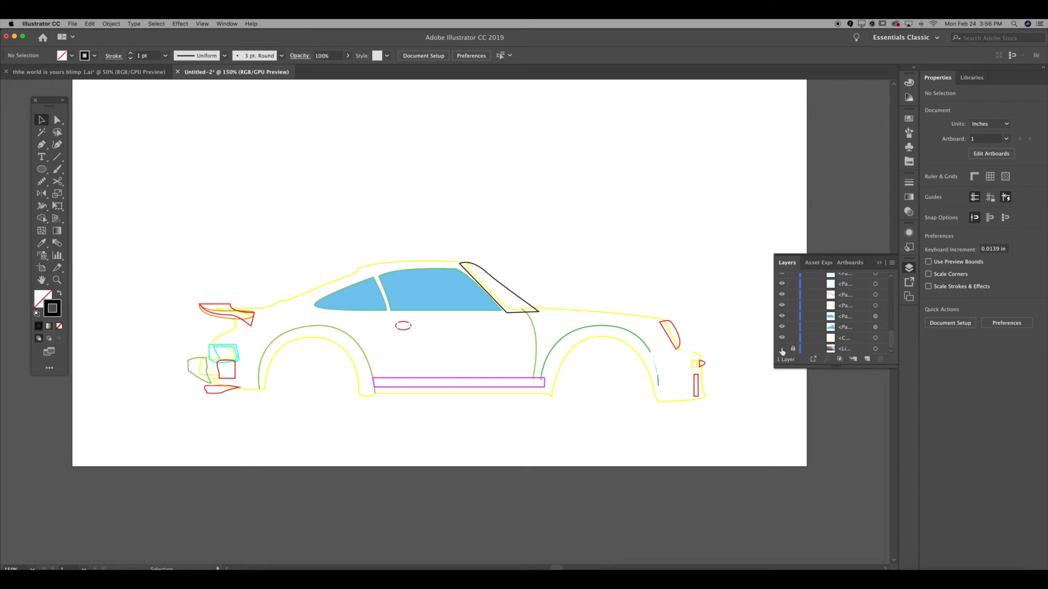
- Change the car body outline's stroke from yellow to black
click(660, 318)
click(908, 119)
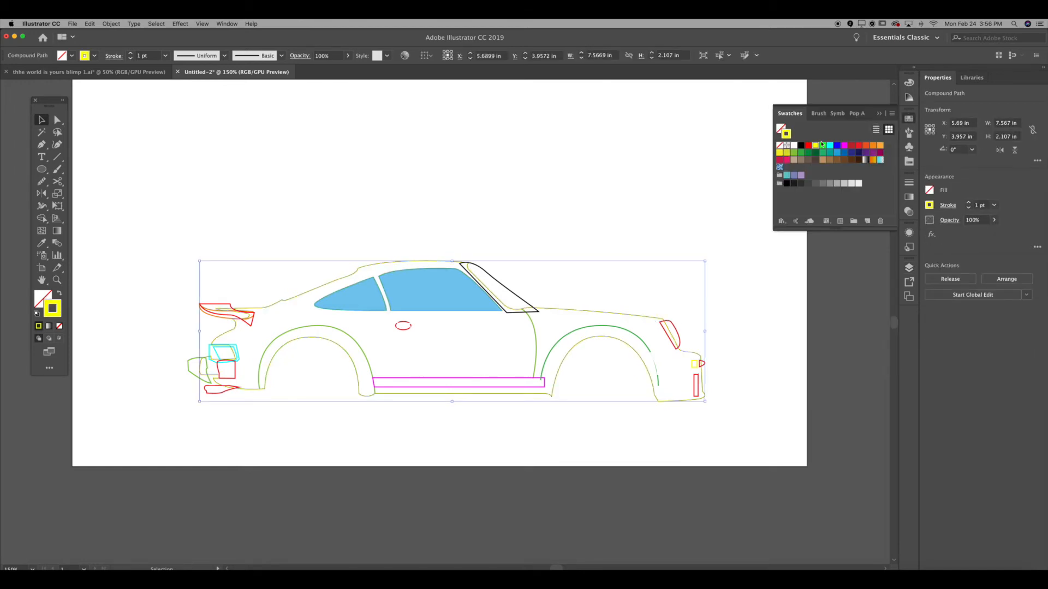
click(801, 145)
click(391, 382)
- Recolour the white strokes of the three rear wheel circles and the front bumper trim to black
drag(314, 447, 313, 381)
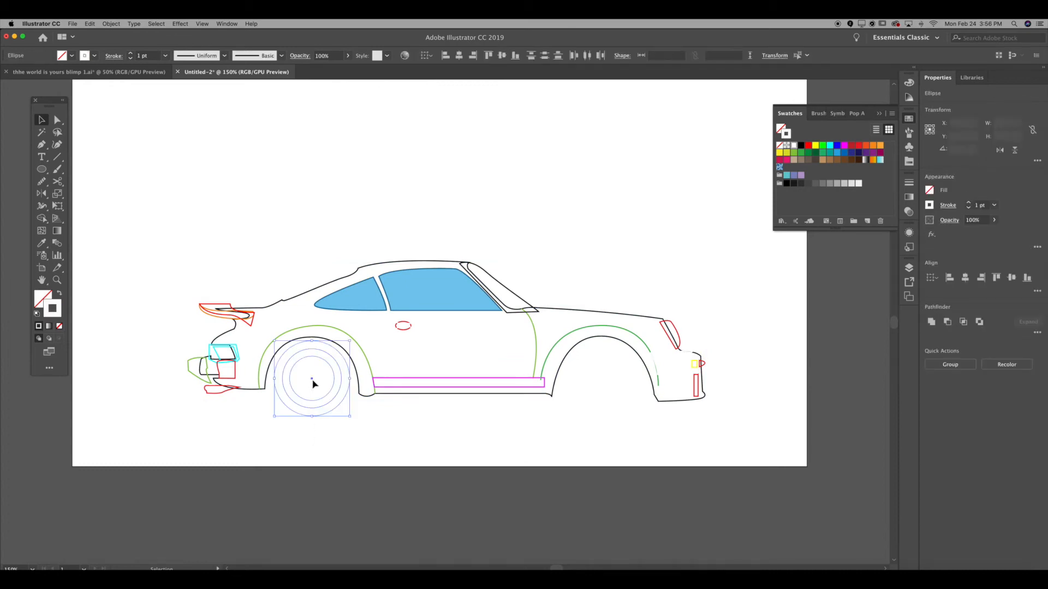
click(801, 145)
click(660, 181)
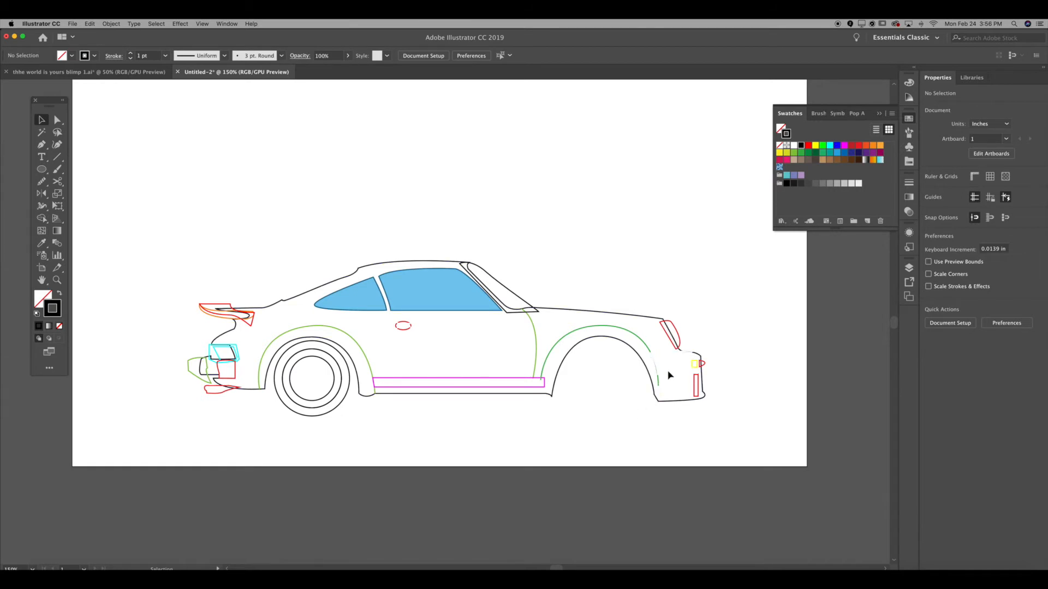
click(680, 362)
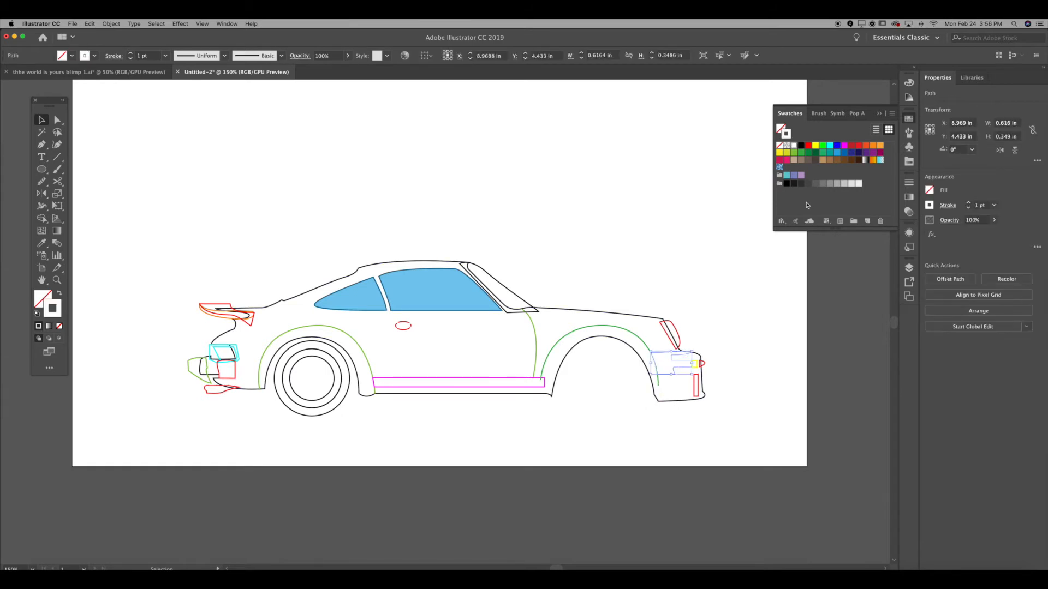
click(801, 146)
click(613, 182)
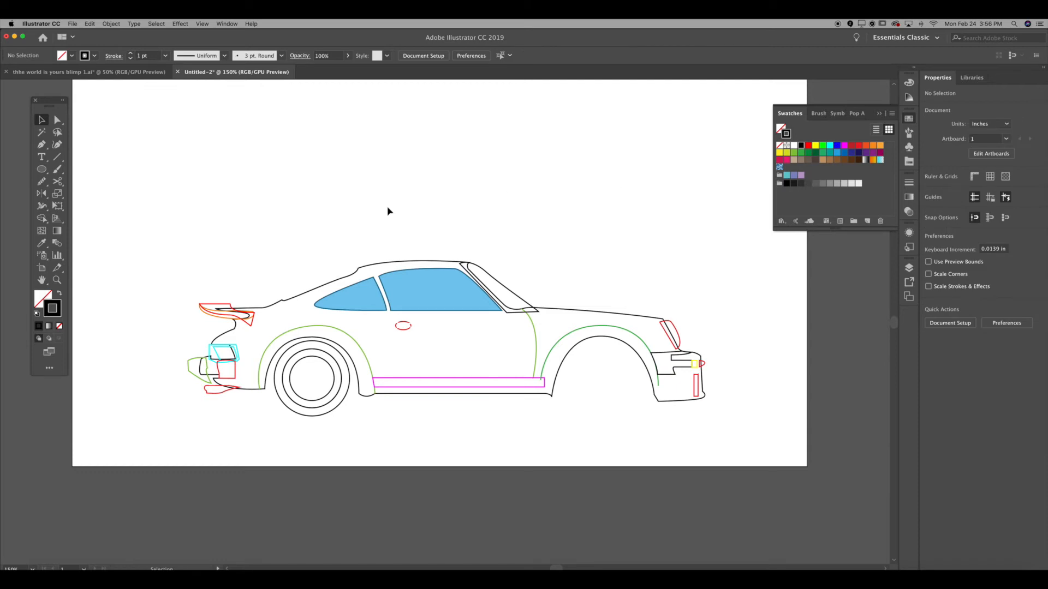
- Switch the artwork to Outline view and activate the Pen tool
key(a)
key(super+y)
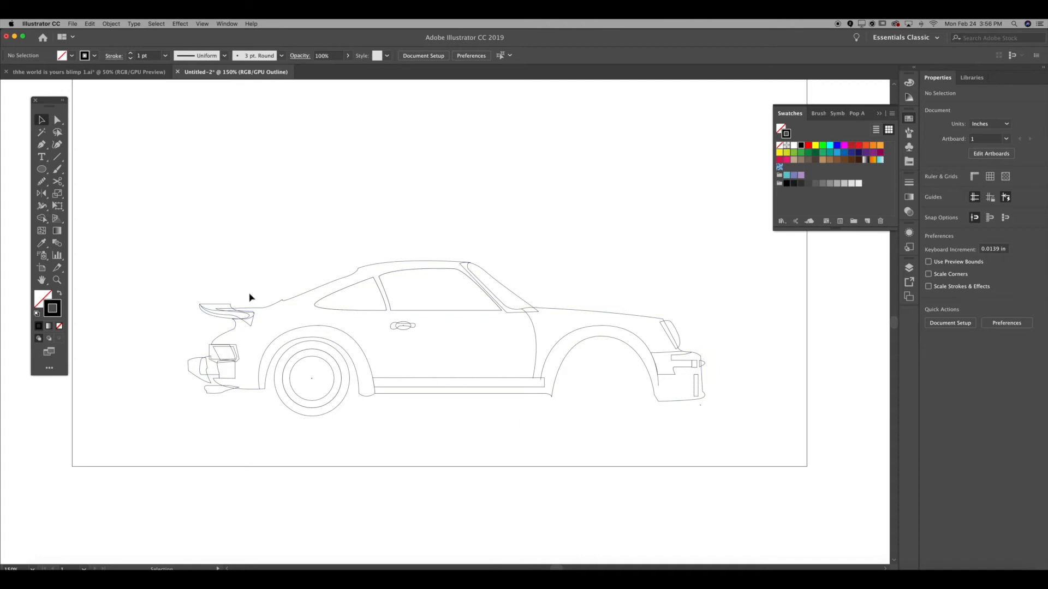
key(p)
click(364, 269)
drag(278, 306, 271, 322)
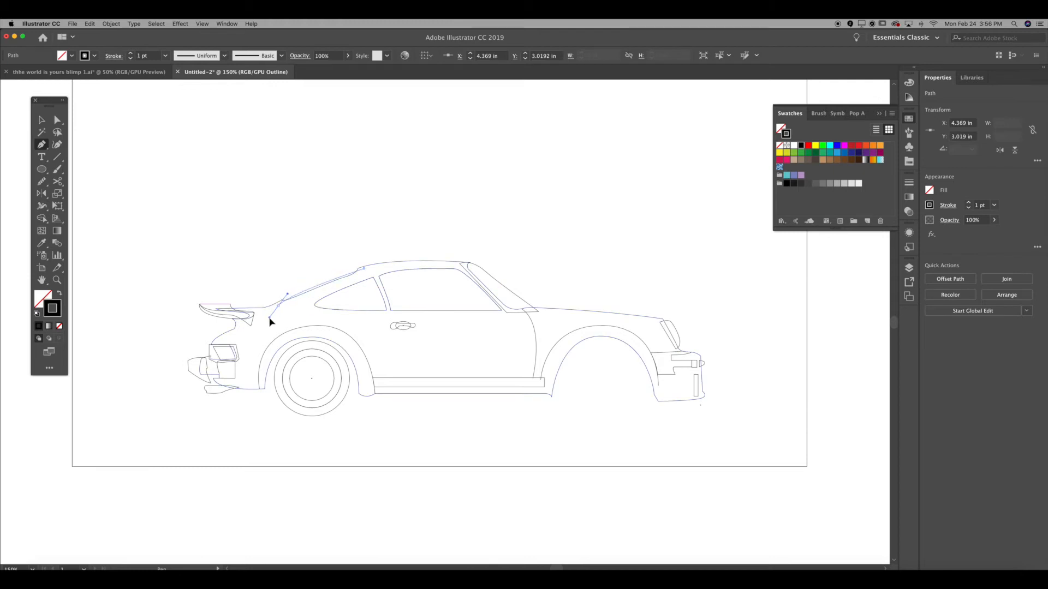
key(super+z)
key(super+z)
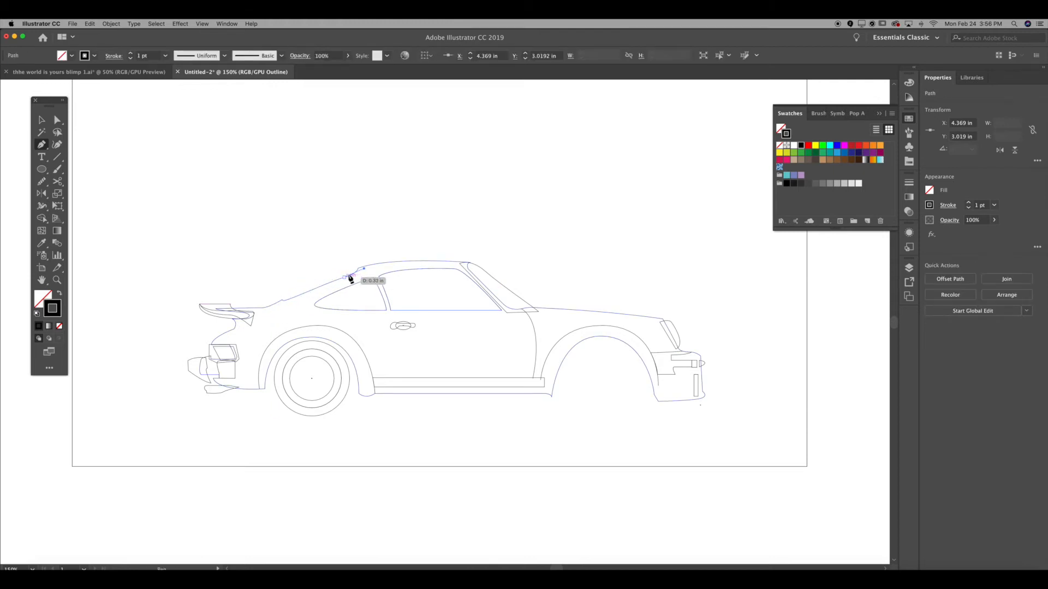
- Draw a closed, curved Pen path for the rear window glass from the roof to the rear deck, and restore the preview display
click(375, 266)
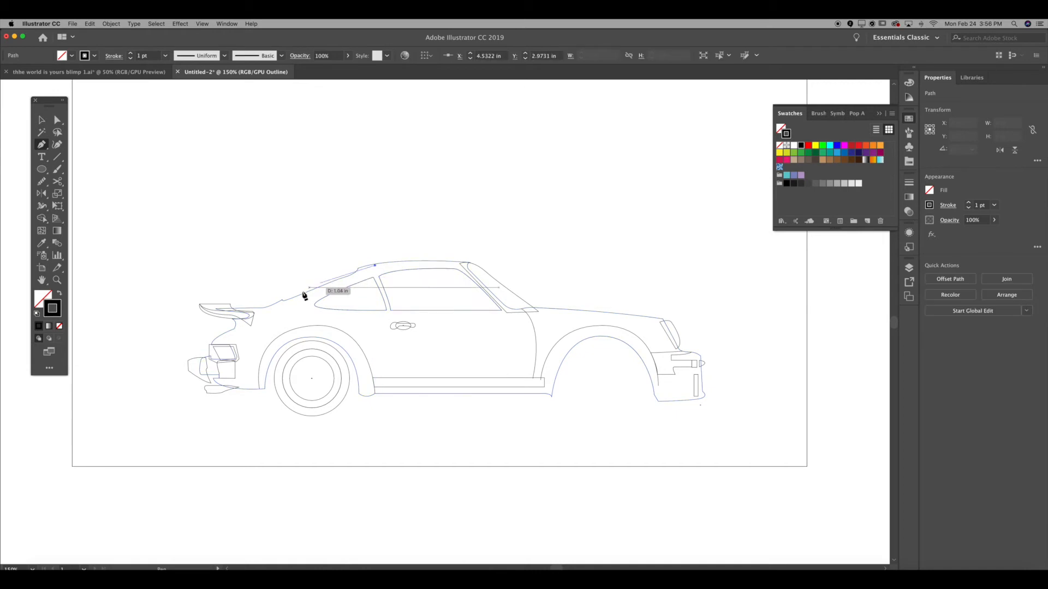
drag(274, 307, 238, 341)
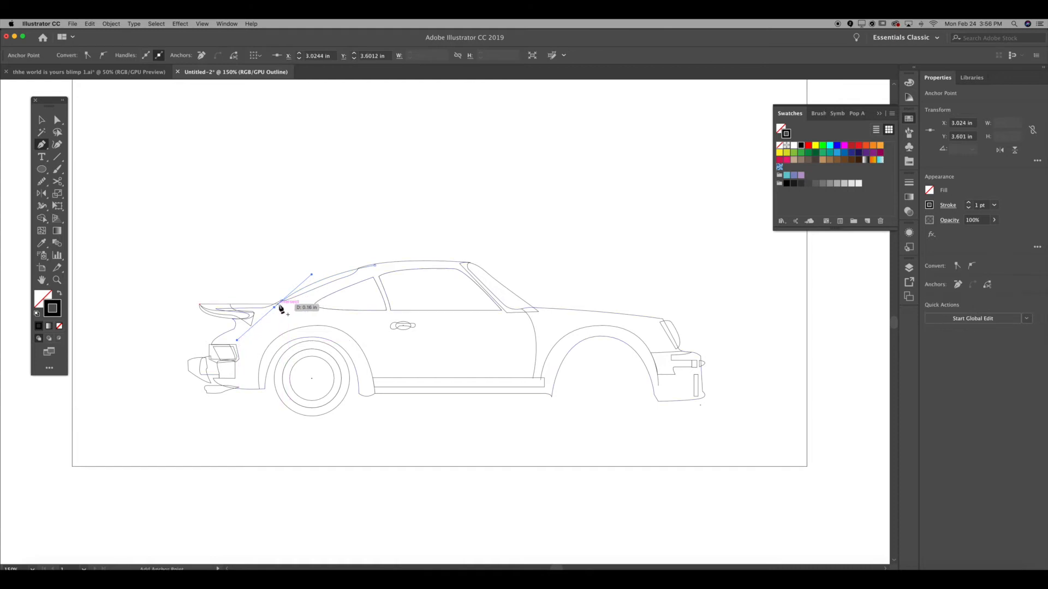
drag(374, 265, 390, 257)
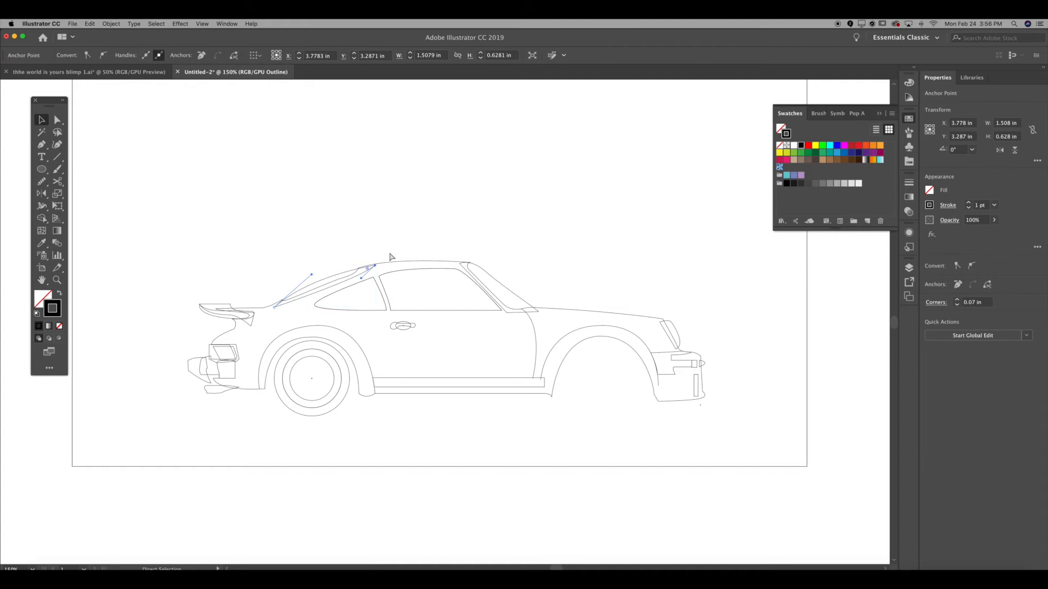
key(ctrl+y)
ctrl+click(390, 256)
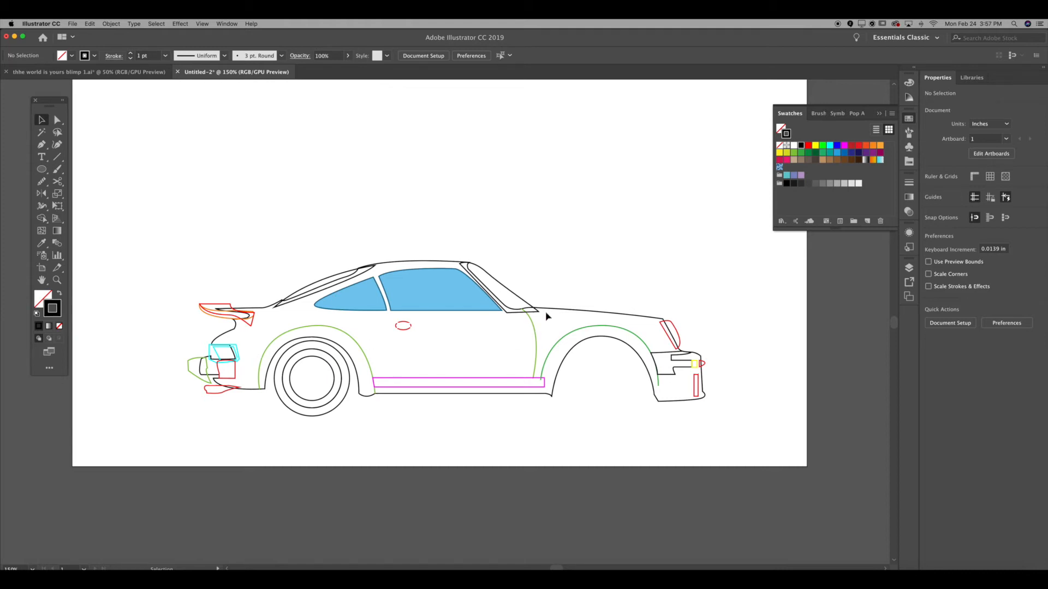
- Give the car body compound path a red stroke and a red fill
click(568, 315)
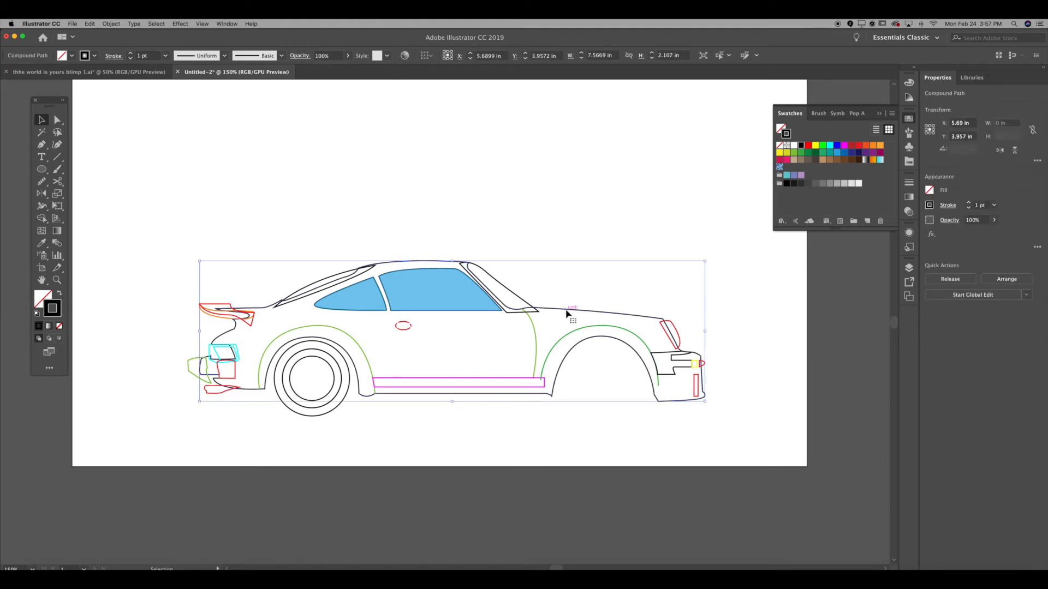
click(809, 148)
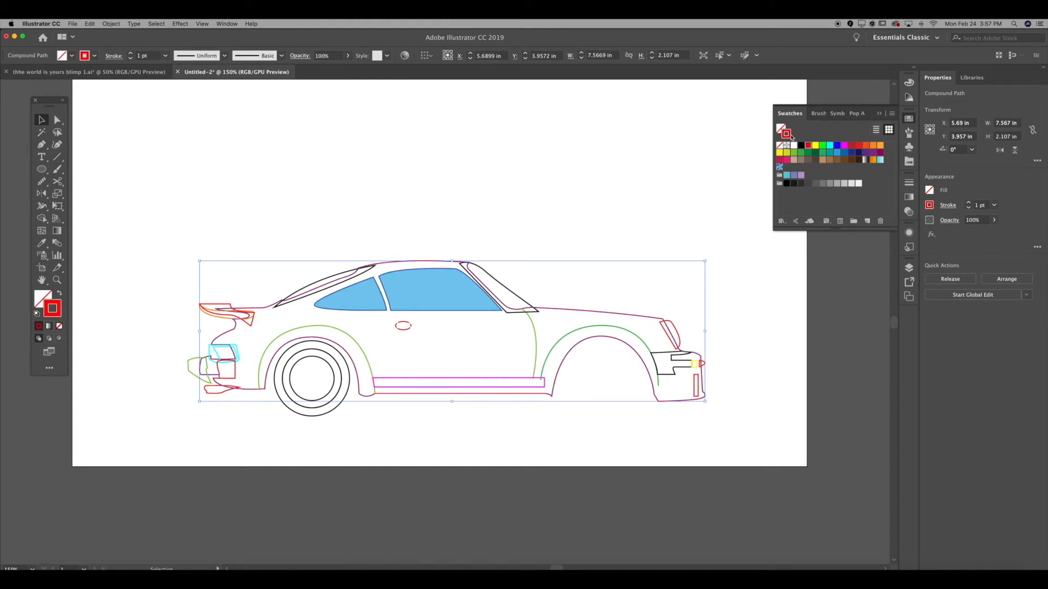
drag(781, 129, 780, 128)
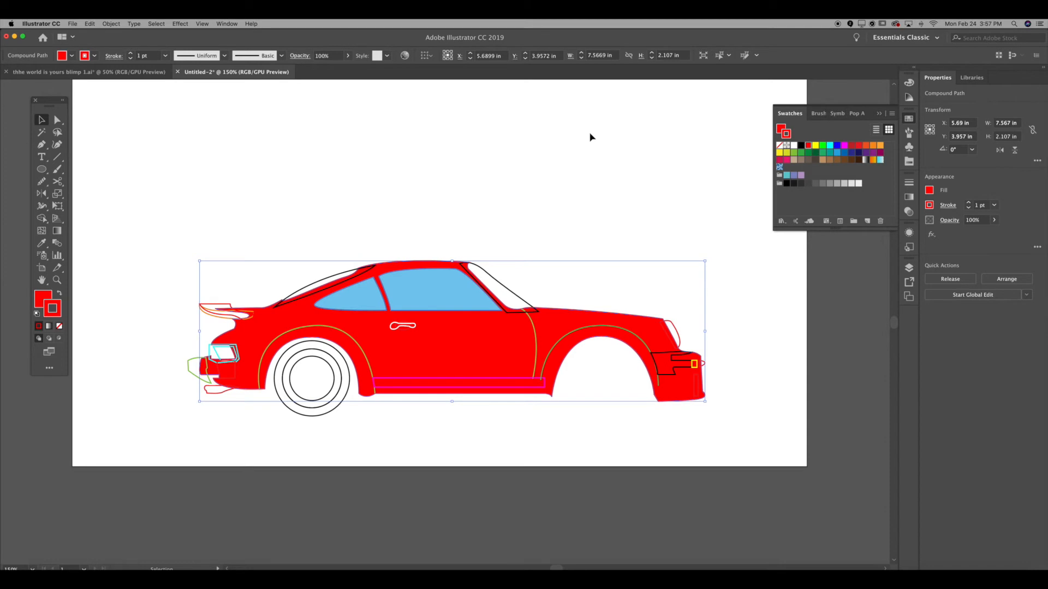
click(590, 137)
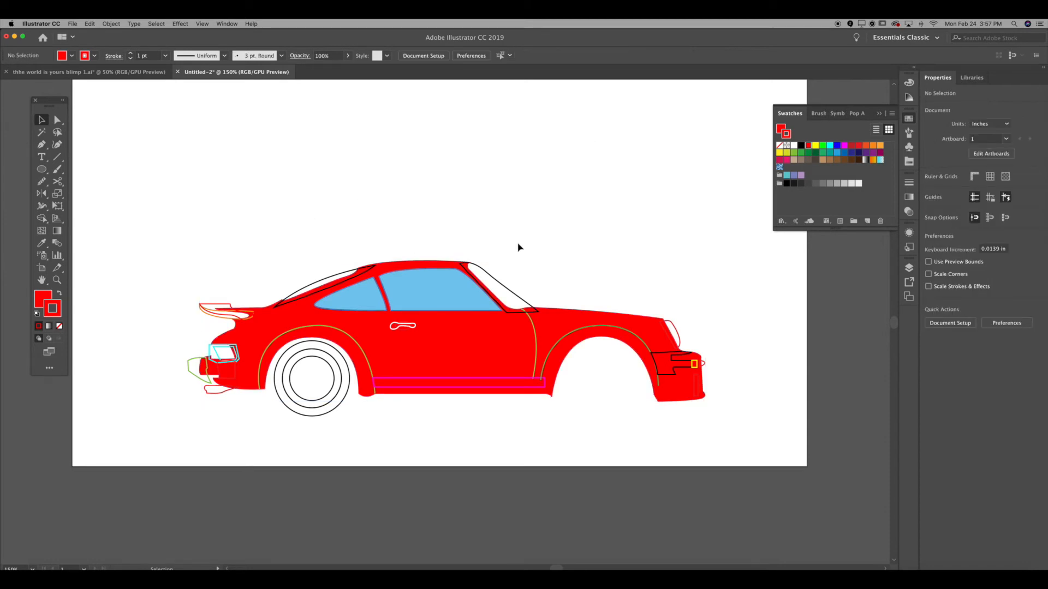
- Give the red-outlined upper rear spoiler path a black stroke and a black fill
key(super+equal)
key(super+equal)
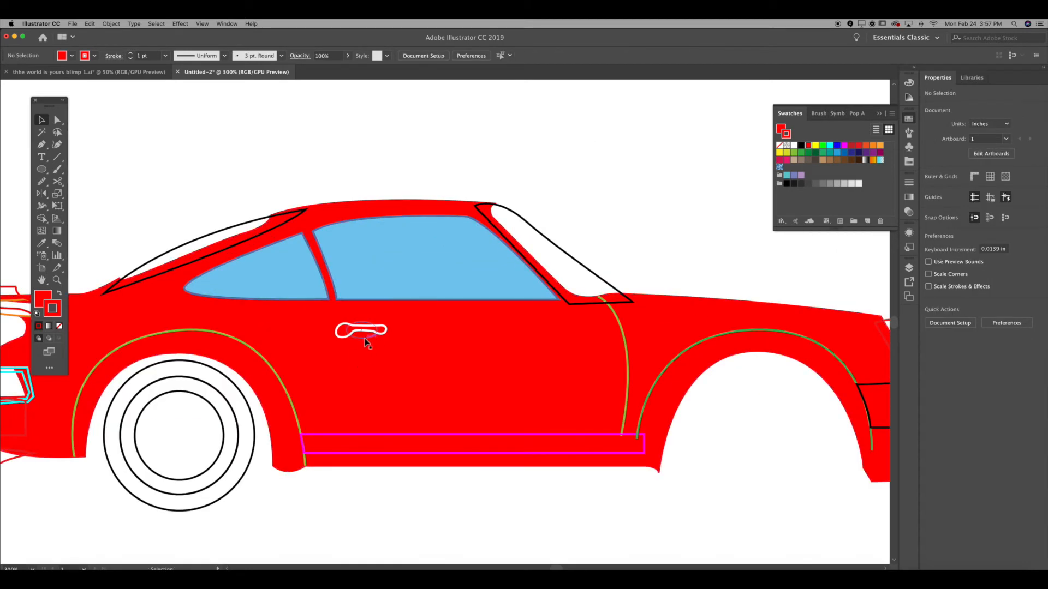
drag(186, 208, 456, 154)
click(251, 237)
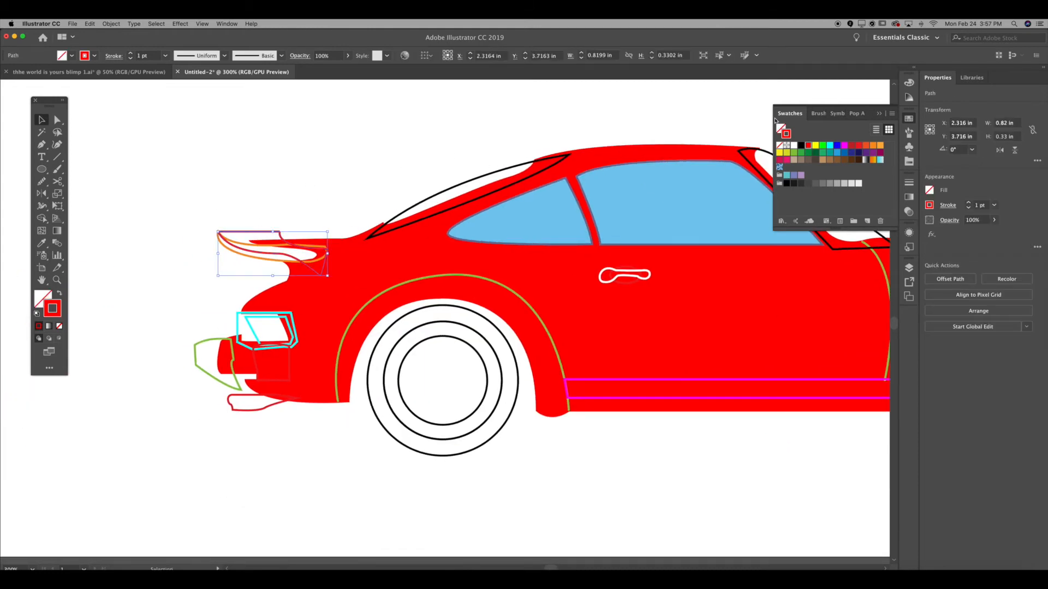
click(801, 146)
drag(786, 134, 781, 128)
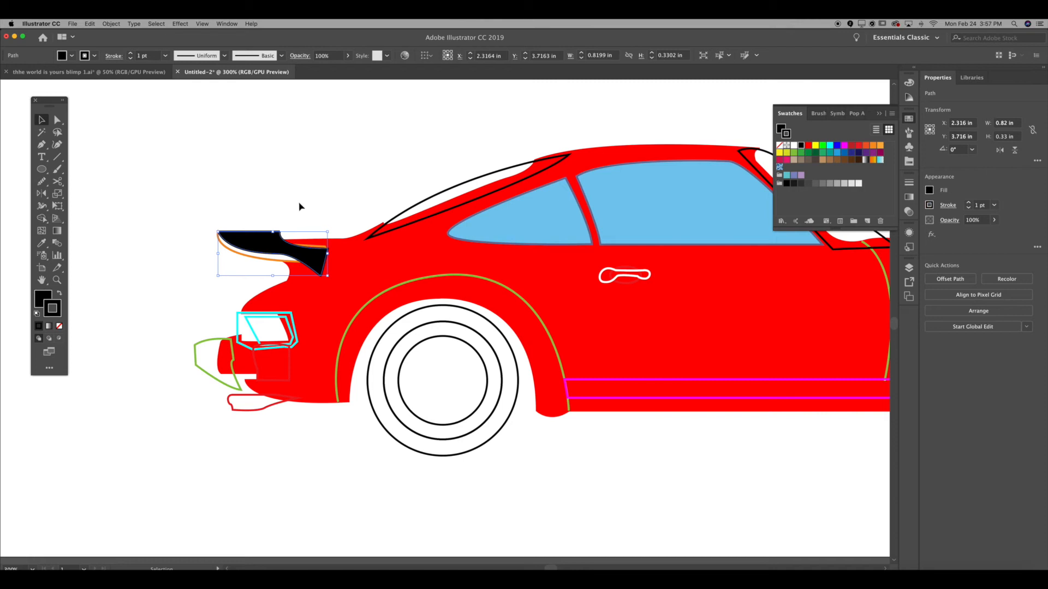
click(323, 171)
- Give the orange-outlined lower rear spoiler path a dark grey stroke and a dark grey fill
click(239, 255)
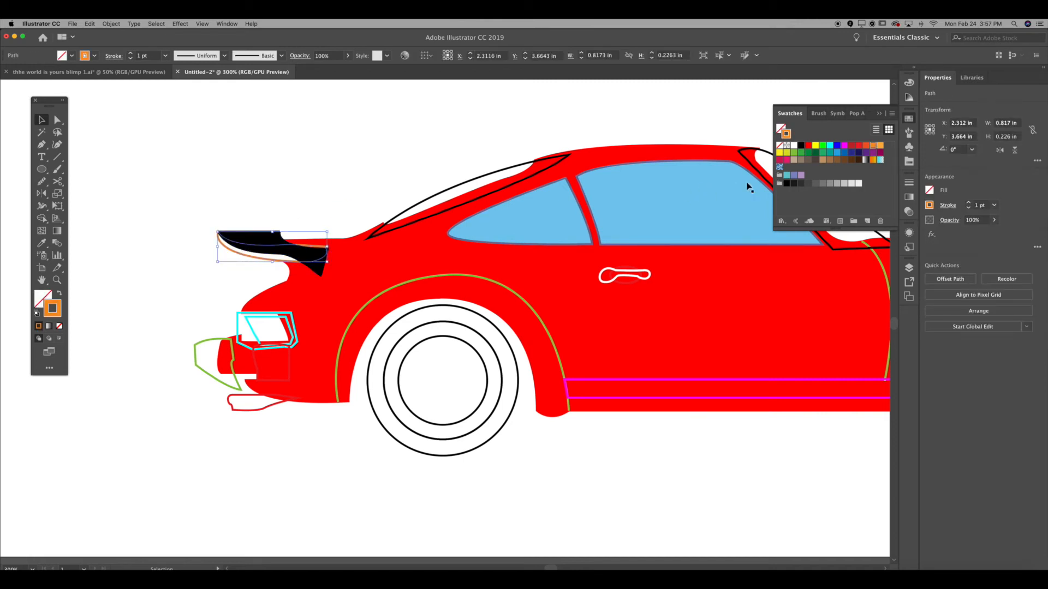
click(803, 183)
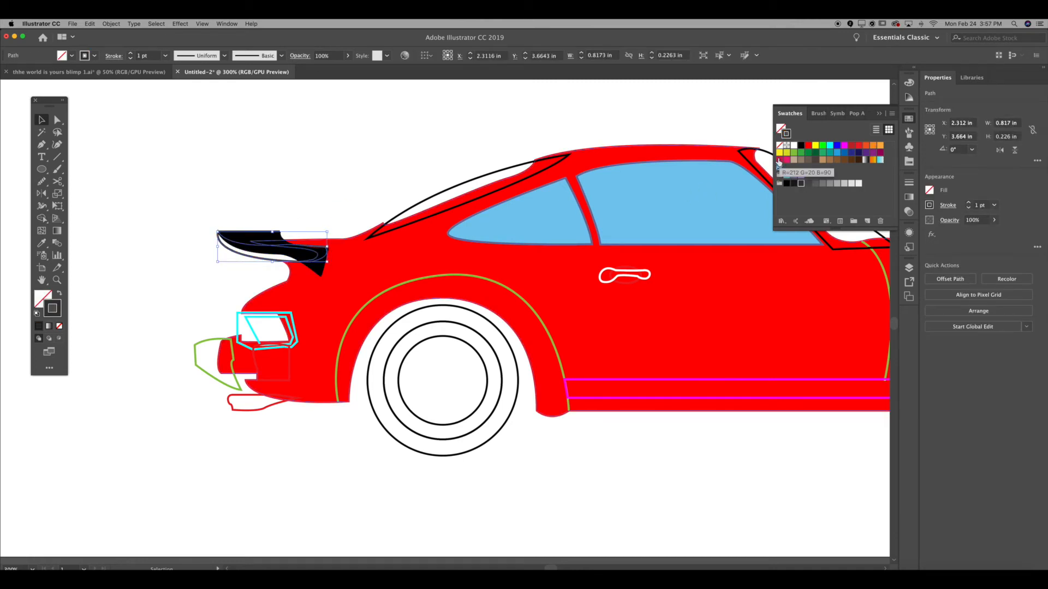
drag(786, 133, 780, 127)
click(492, 137)
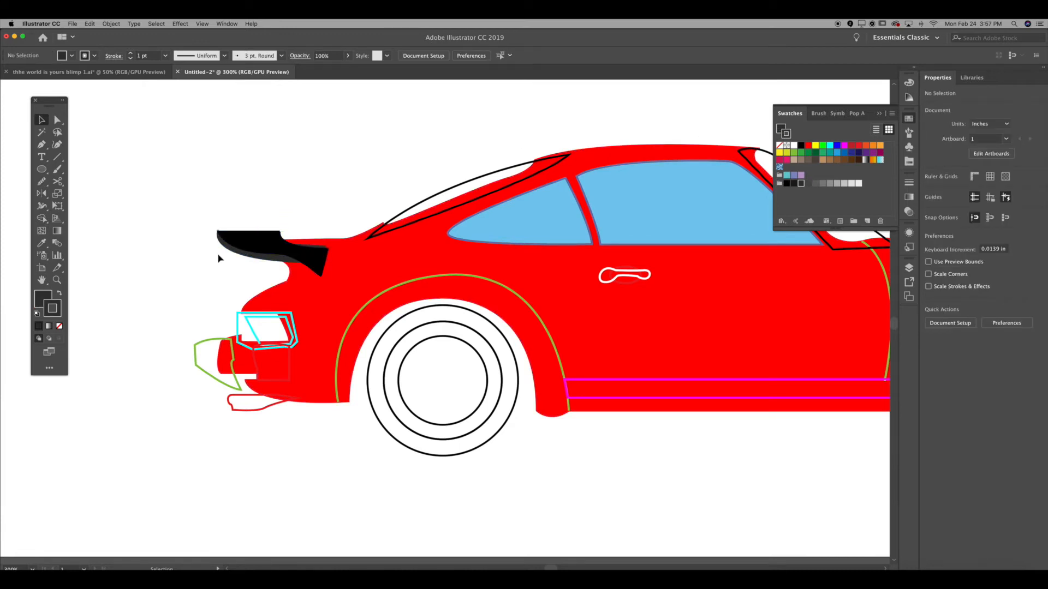
- Send the black upper spoiler shape to the back, behind the dark grey part and the car body
click(262, 243)
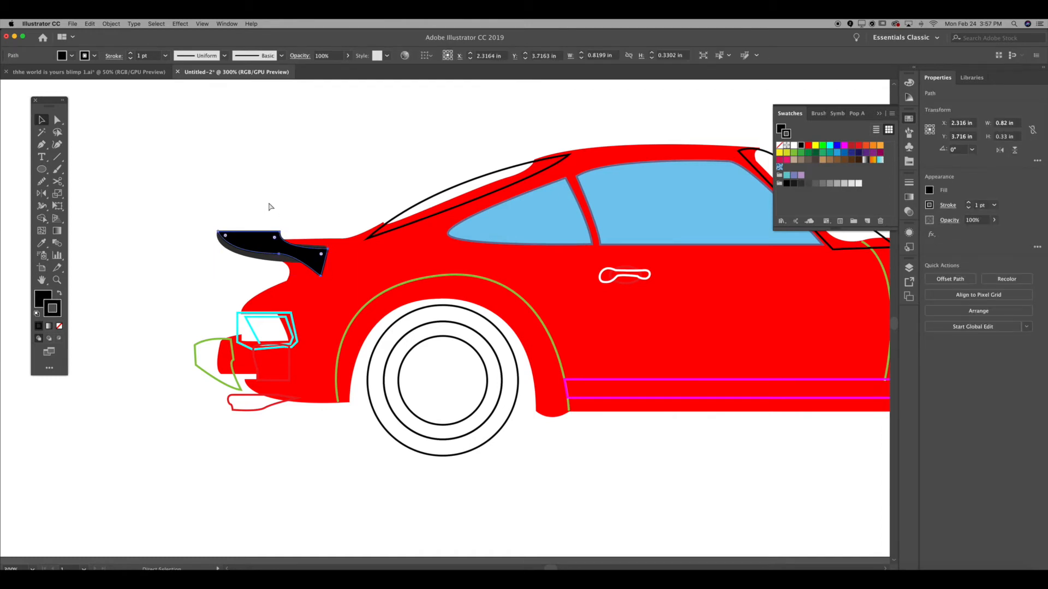
key(super+shift+[)
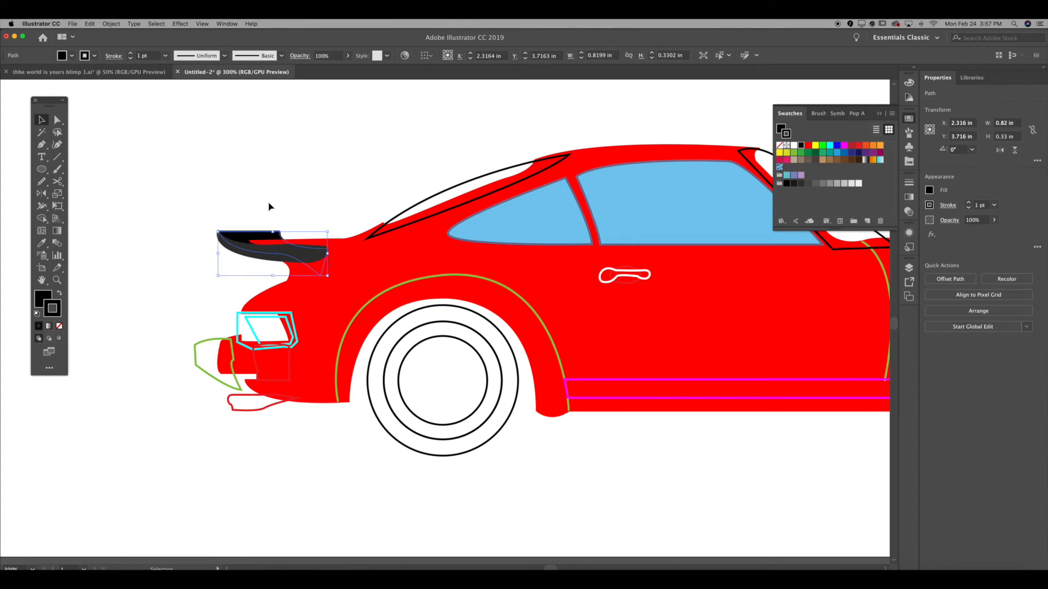
click(269, 206)
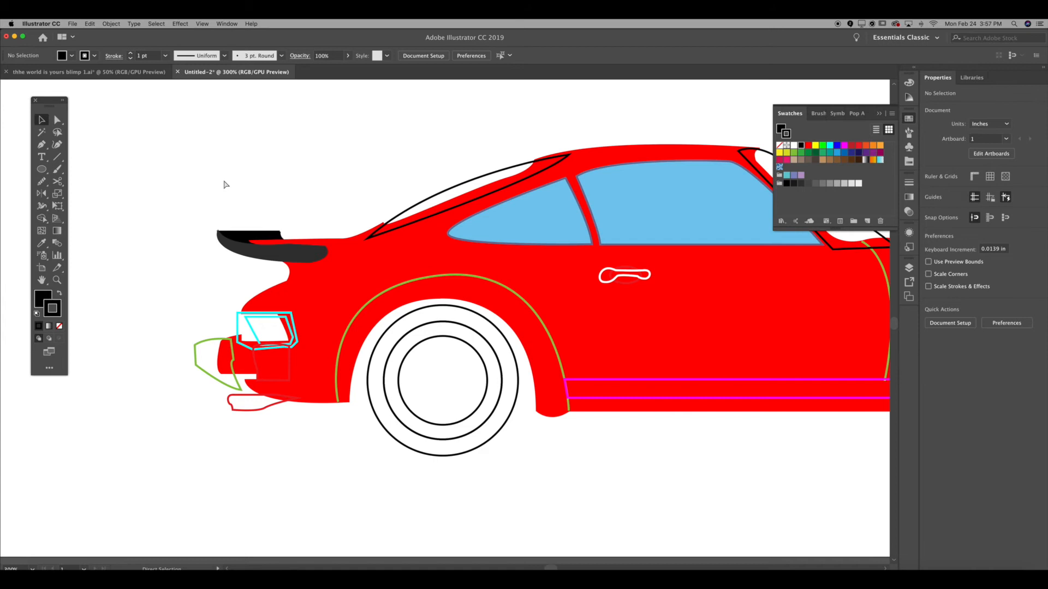
- Smooth the corner where the black spoiler shape's upper edge meets its front end, using the Smooth tool
key(super+plus)
key(super+plus)
key(super+plus)
drag(204, 191, 558, 297)
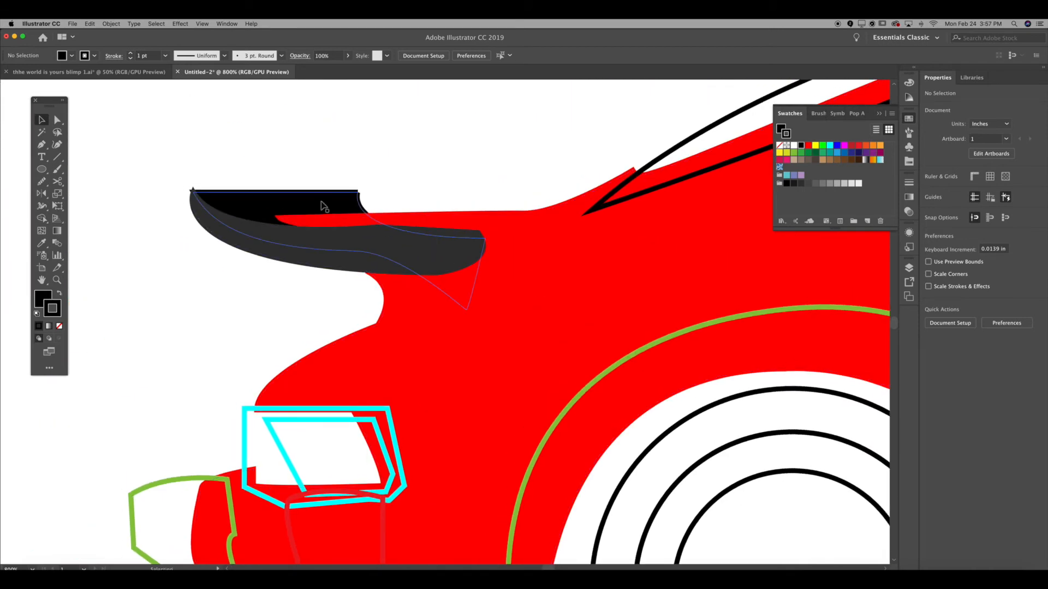
click(344, 203)
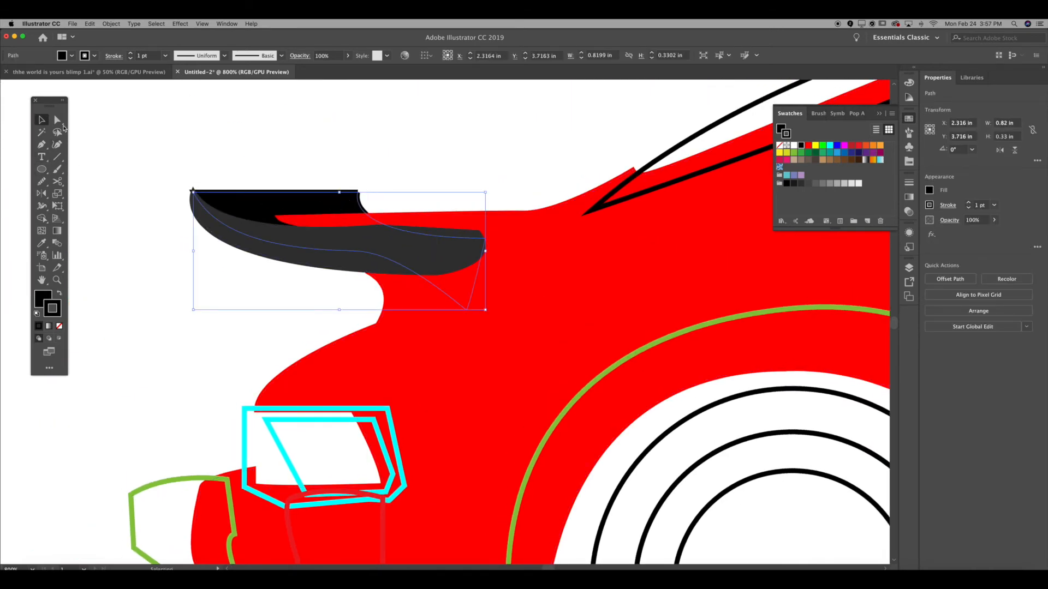
click(42, 181)
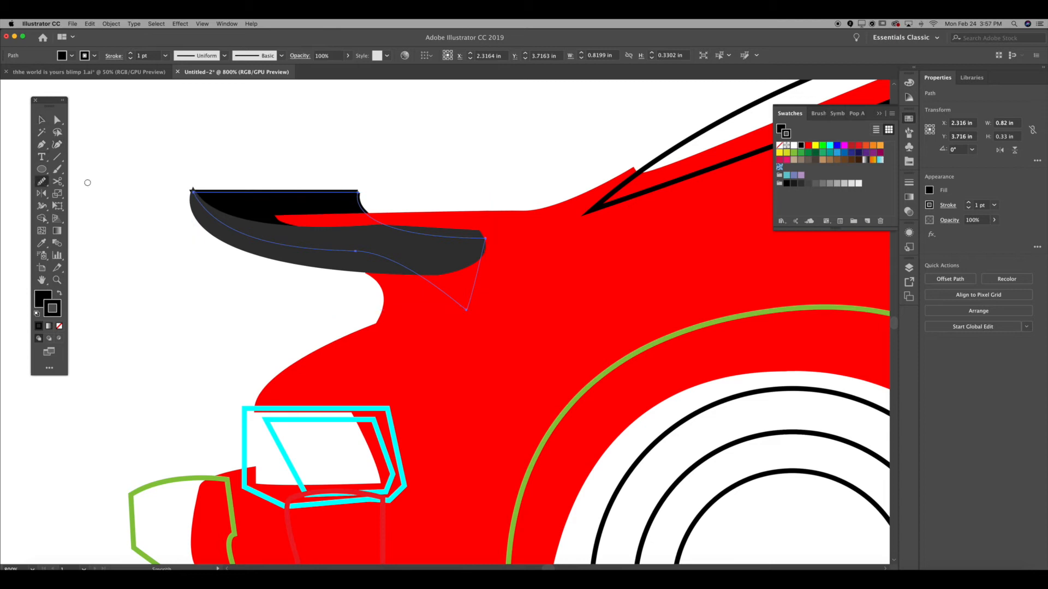
drag(363, 204, 355, 180)
- Reshape the black spoiler shape's upper edge near its rear tip anchor point
click(58, 120)
click(130, 188)
key(super+=)
key(super+=)
key(super+=)
drag(163, 195, 571, 382)
drag(105, 109, 249, 175)
click(238, 177)
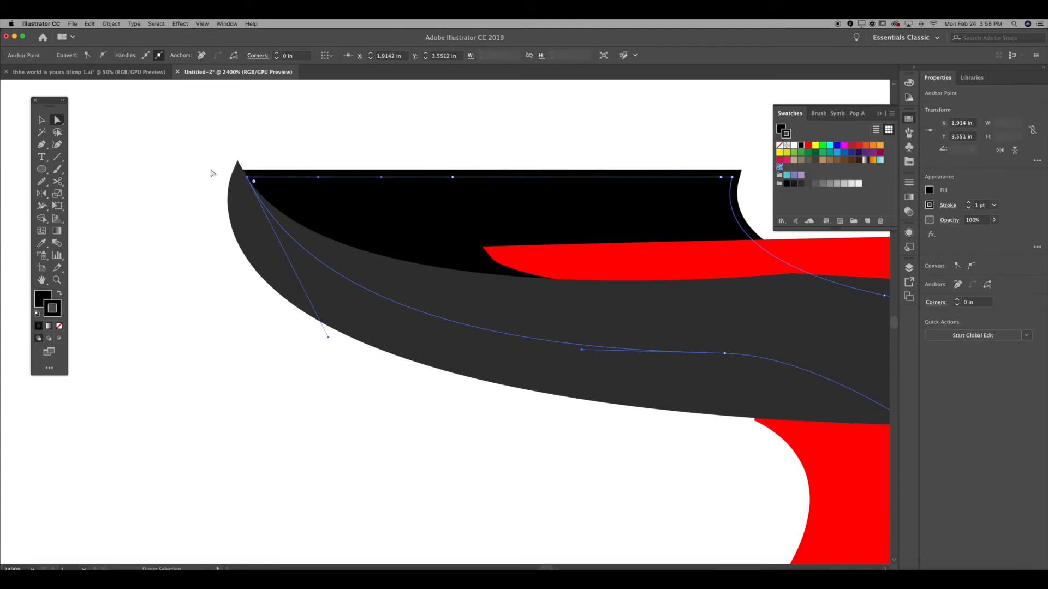
click(155, 182)
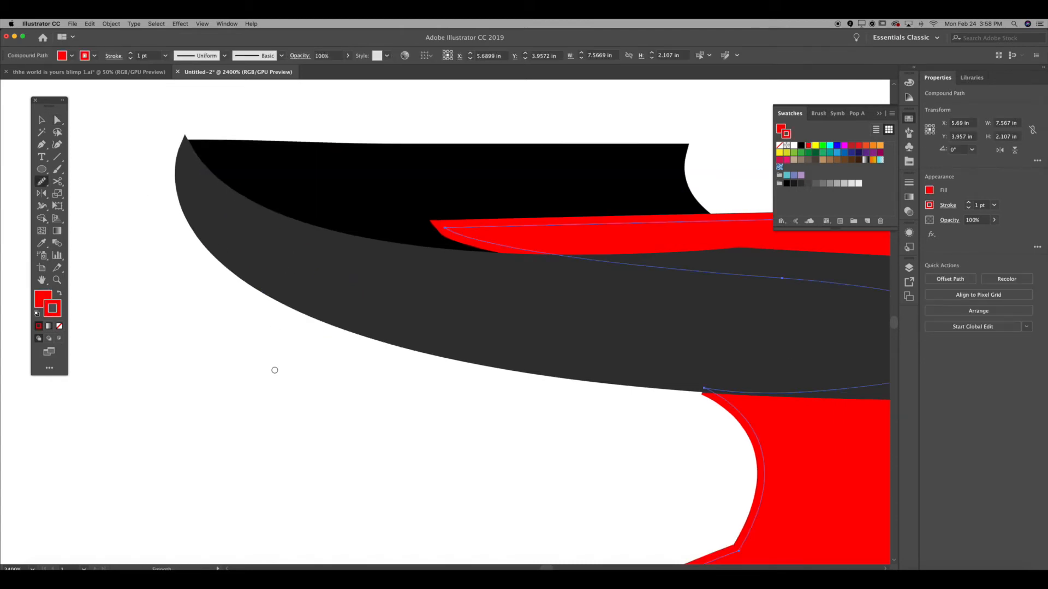
key(v)
click(328, 505)
- Examine how the black and dark grey spoiler shapes meet the red car body, up close and in the overall view
drag(458, 478, 339, 382)
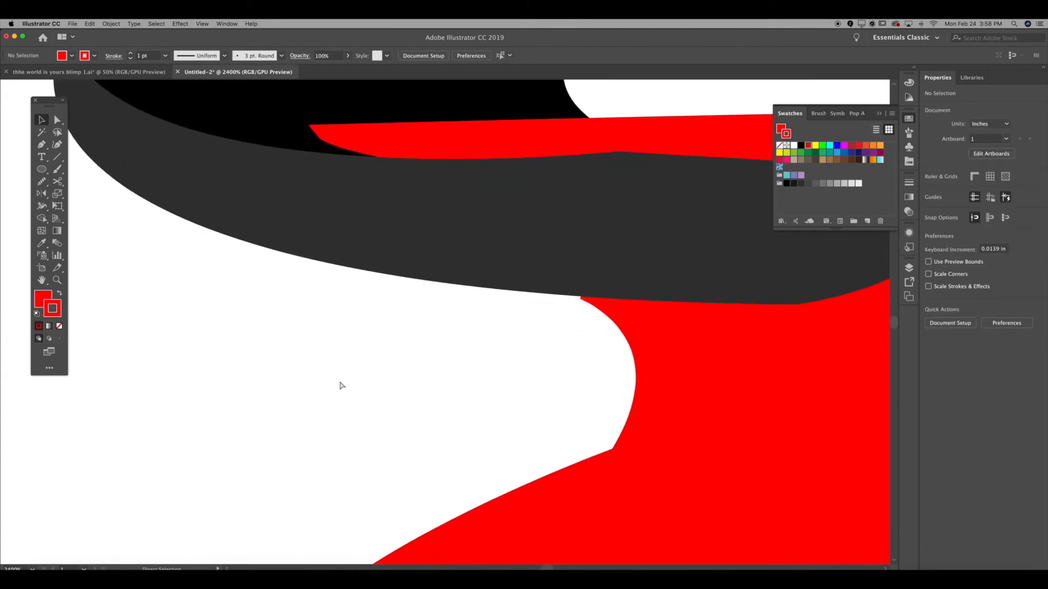
key(super+minus)
key(super+minus)
key(super+minus)
key(super+minus)
key(super+minus)
key(super+plus)
key(super+plus)
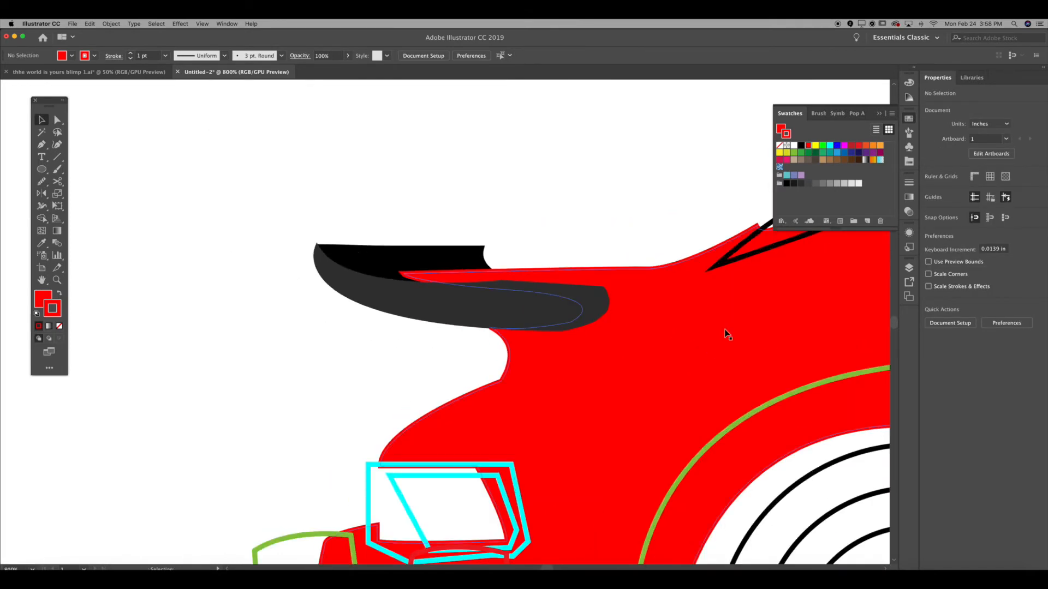
click(556, 319)
click(430, 220)
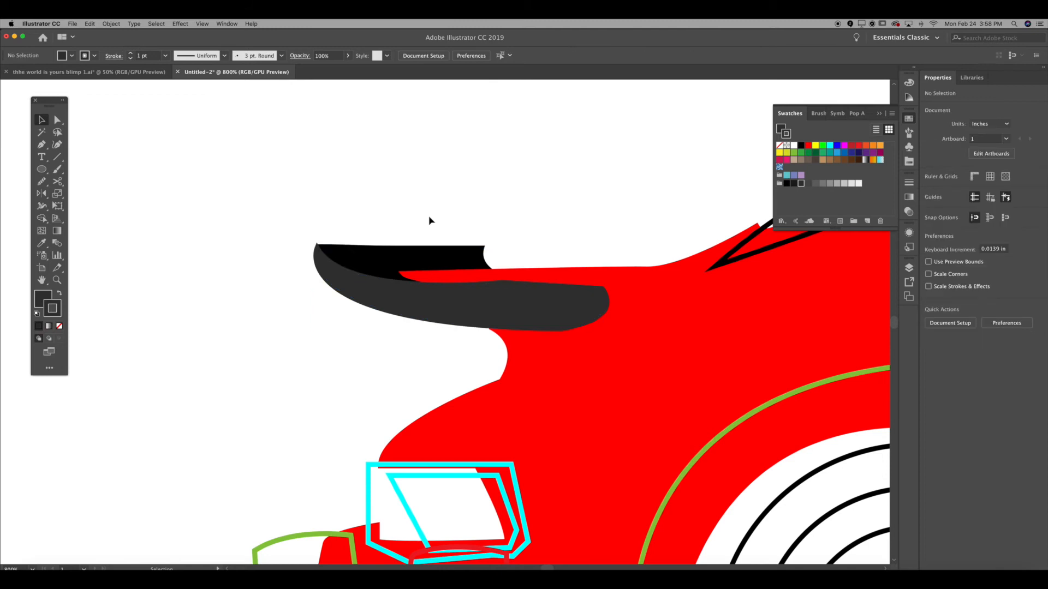
key(super+minus)
key(super+minus)
key(super+minus)
key(super+minus)
key(super+minus)
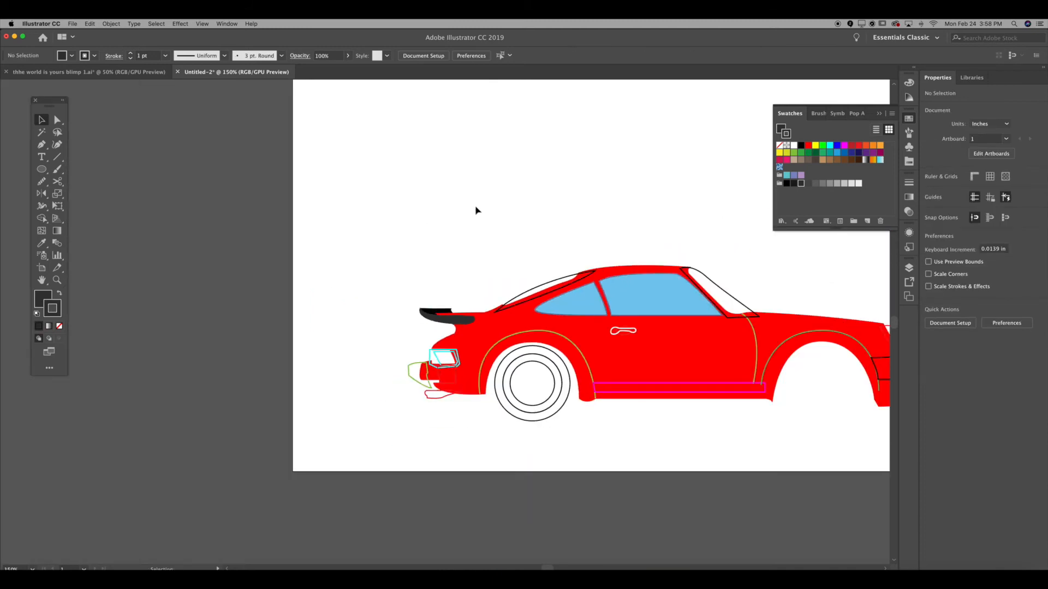
- Show the reference photo to compare the spoiler with it, undo the accidental move, and hide the photo again
click(910, 268)
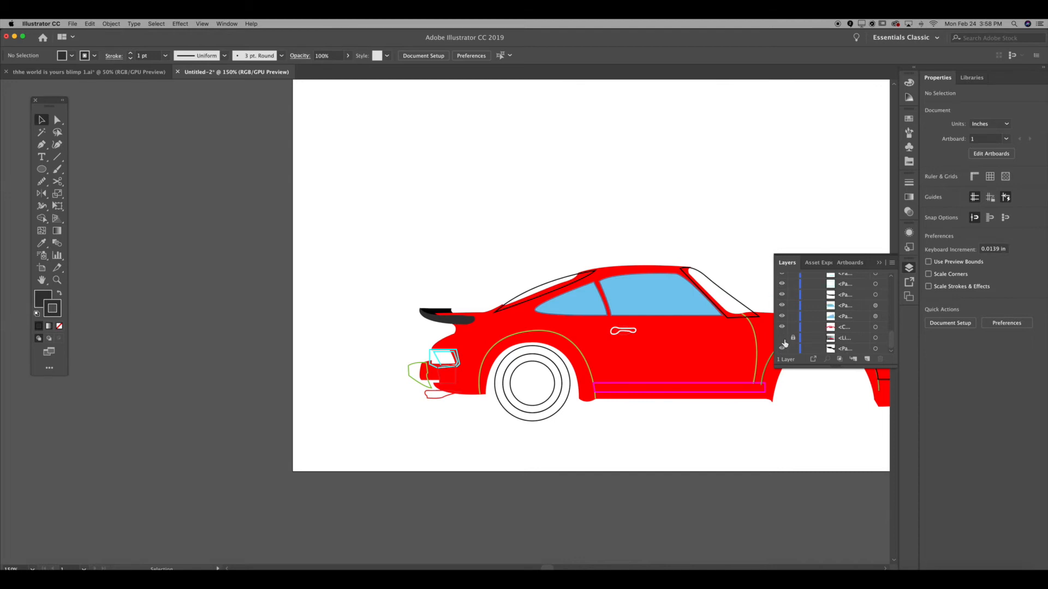
click(783, 339)
drag(436, 320, 383, 335)
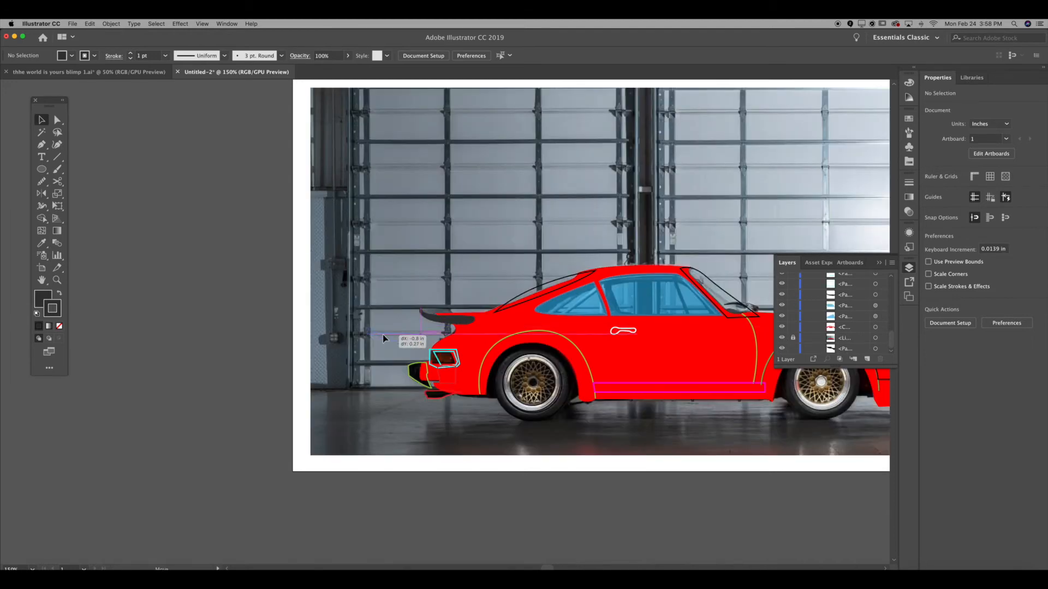
key(super+z)
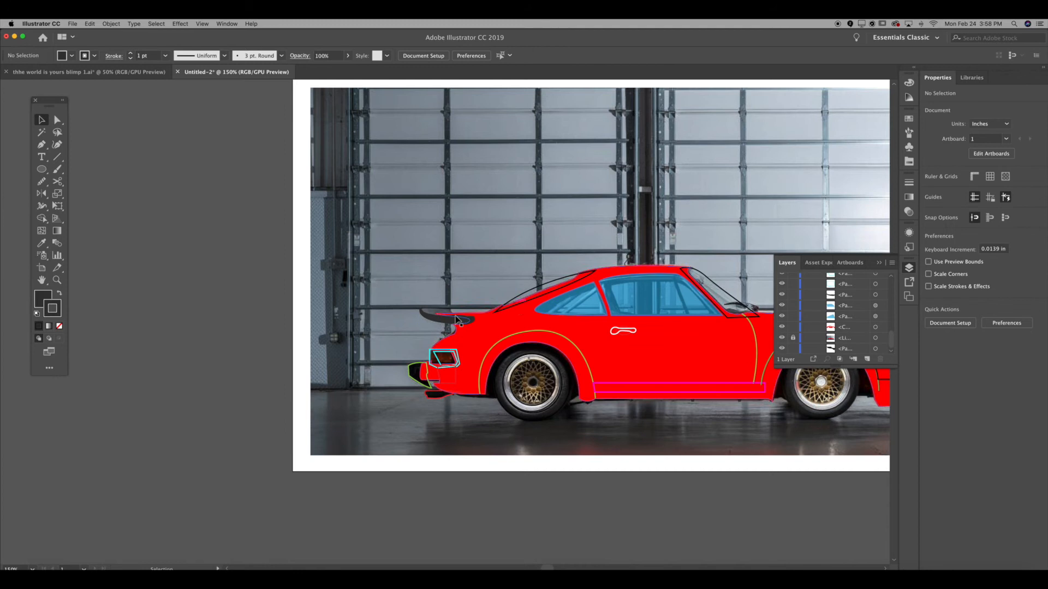
key(super+equal)
key(super+equal)
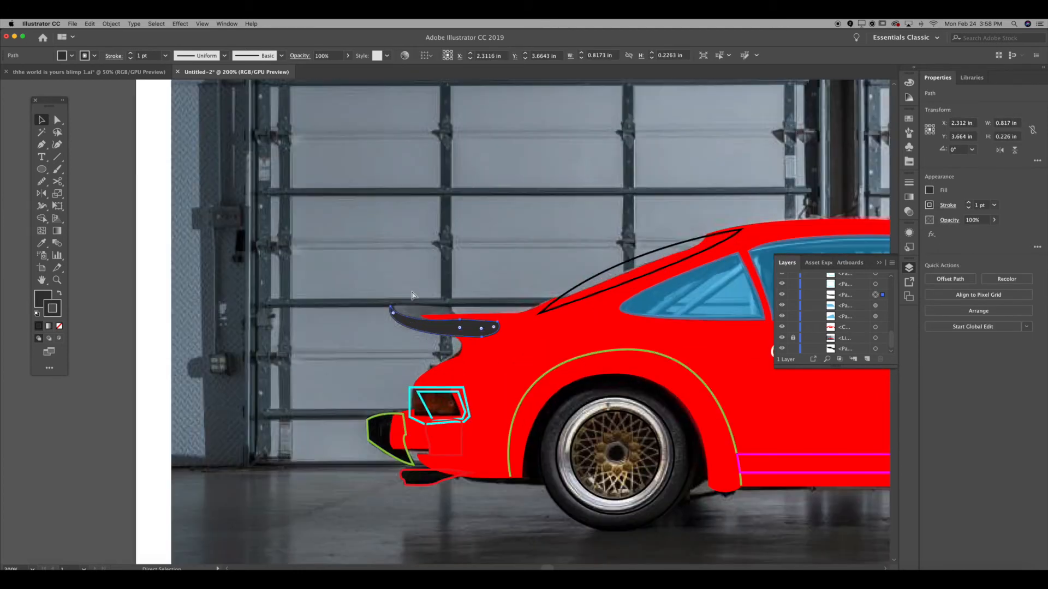
click(781, 338)
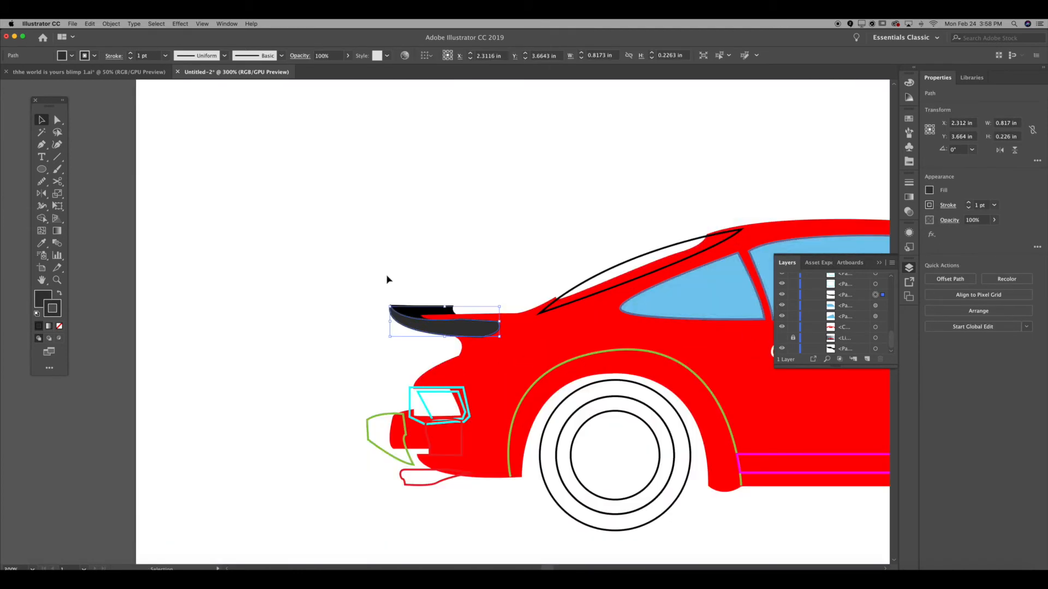
- Send both rear spoiler shapes to the back, behind the car body
shift+click(409, 315)
key(super+shift+bracketleft)
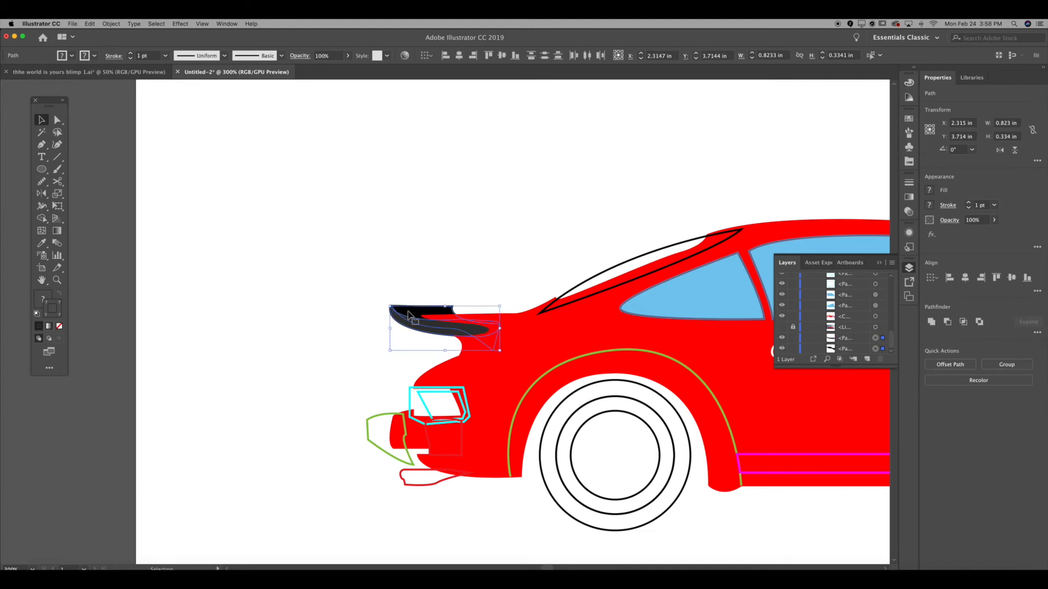
click(431, 274)
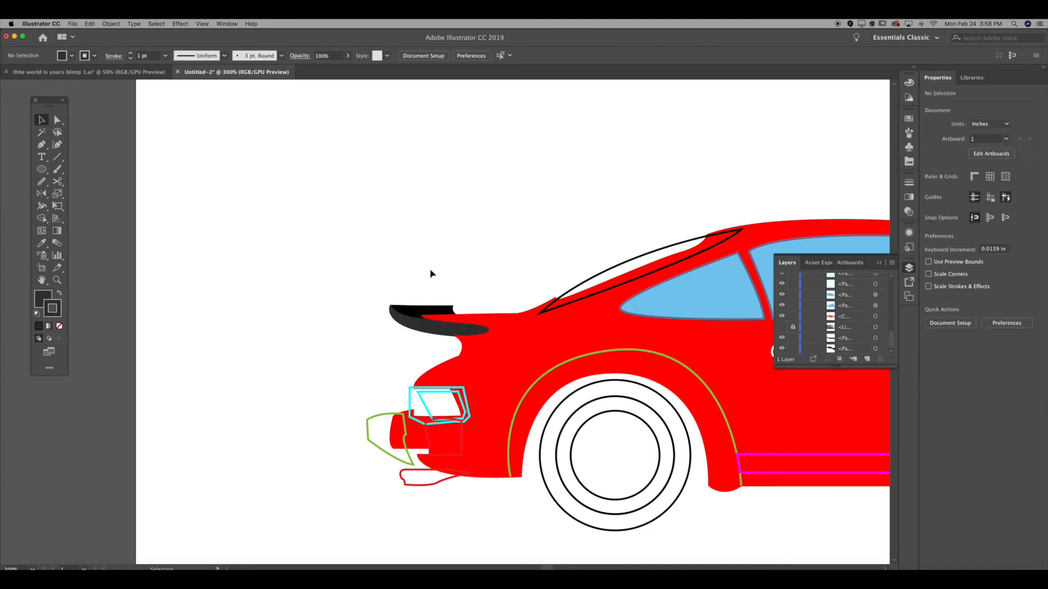
click(494, 327)
click(42, 184)
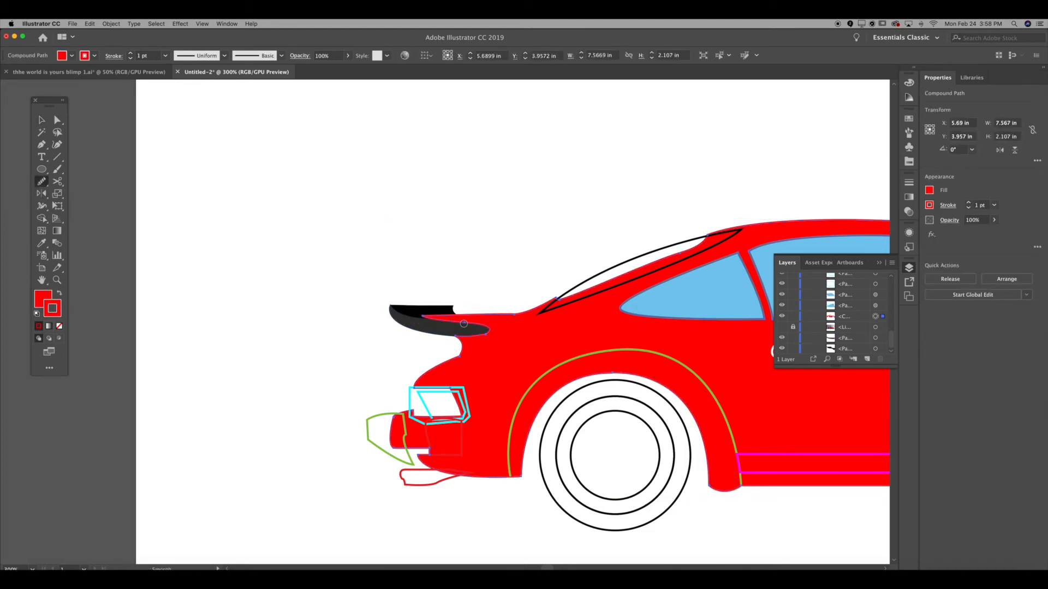
key(v)
click(487, 290)
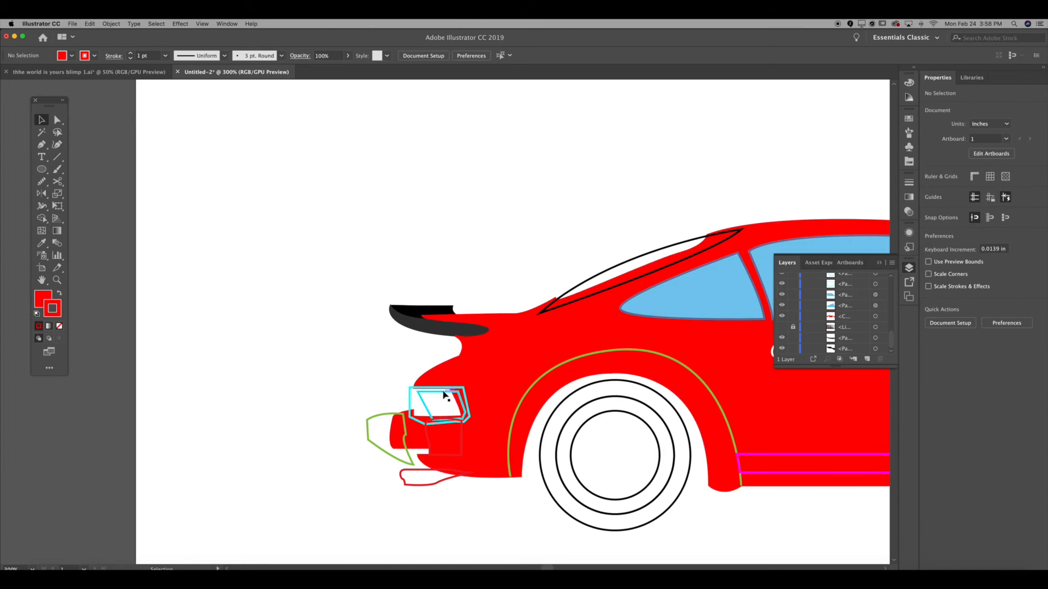
- Send both cyan tail-light paths to the back so they sit behind the car body's cut-out
key(super+equal)
key(super+equal)
scroll(443, 395, down, 5)
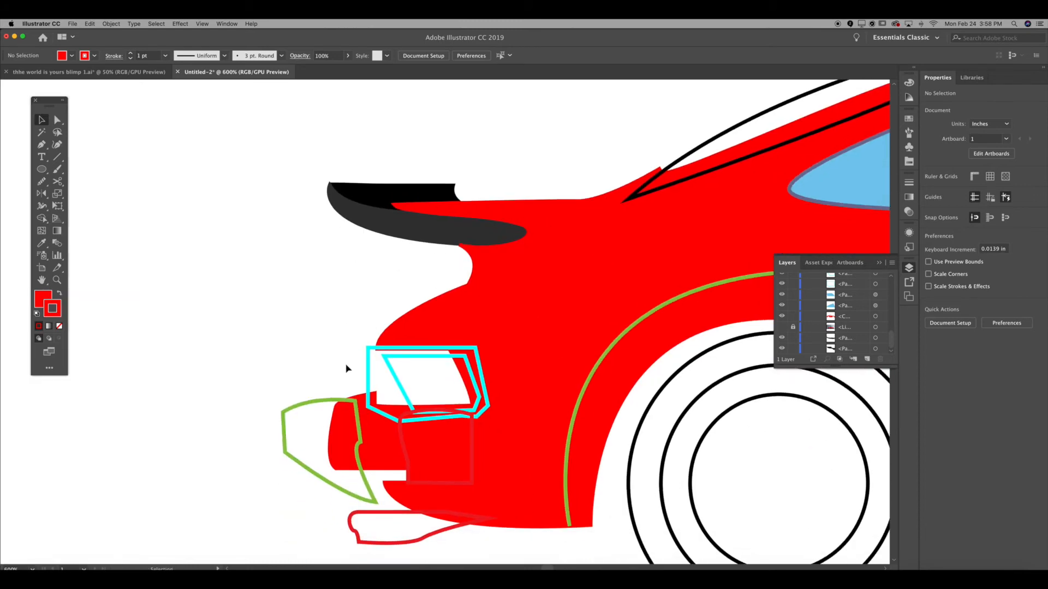
click(414, 372)
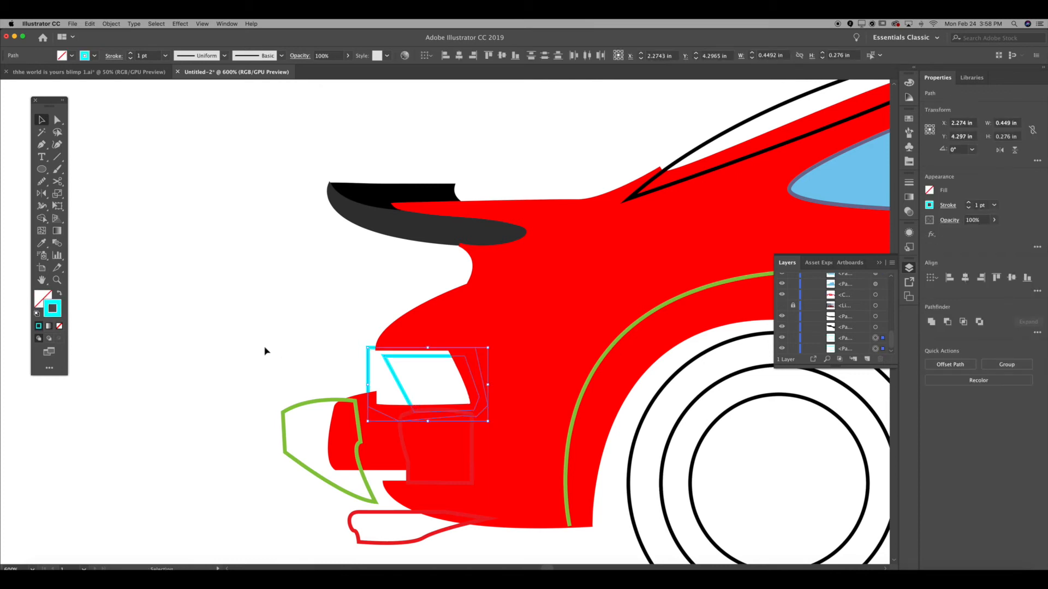
click(333, 361)
- Give the outer tail-light path a dark red stroke and a dark red fill
click(371, 373)
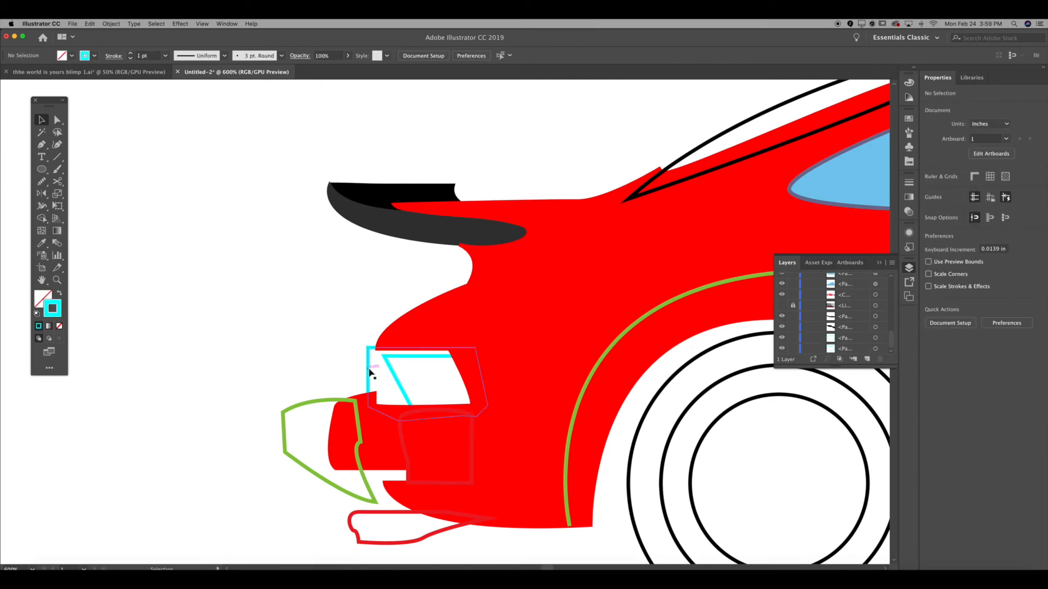
click(910, 117)
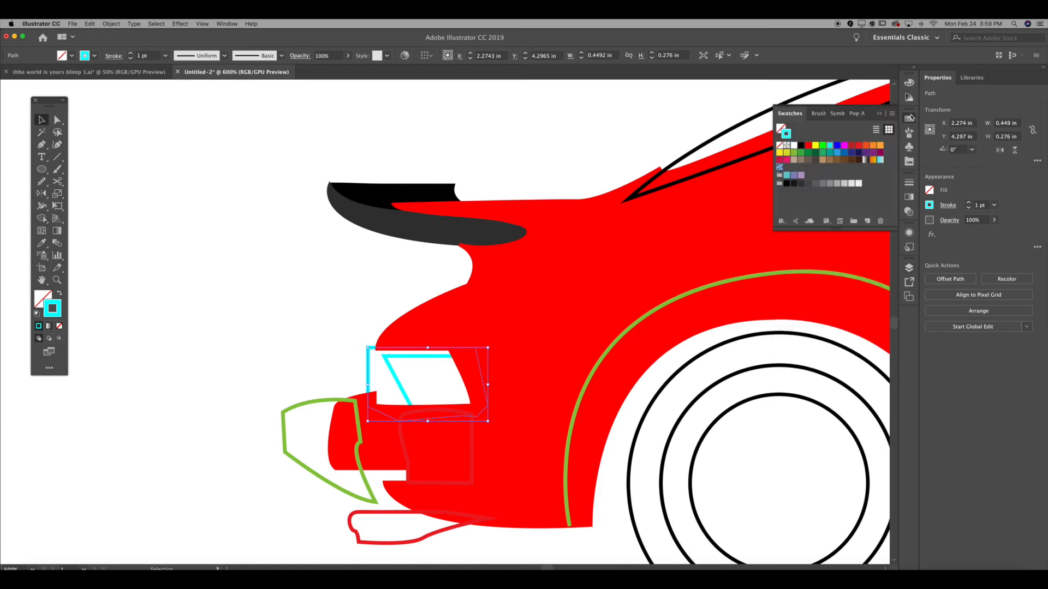
click(852, 146)
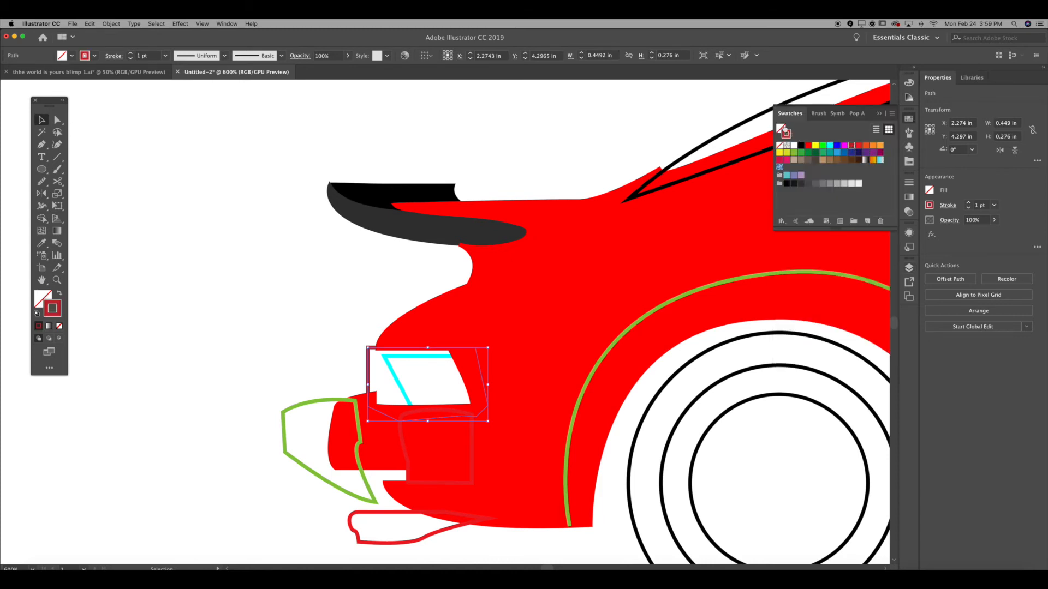
drag(784, 129, 781, 128)
click(326, 216)
- Give the inner tail-light path an orange stroke and an orange fill
click(417, 355)
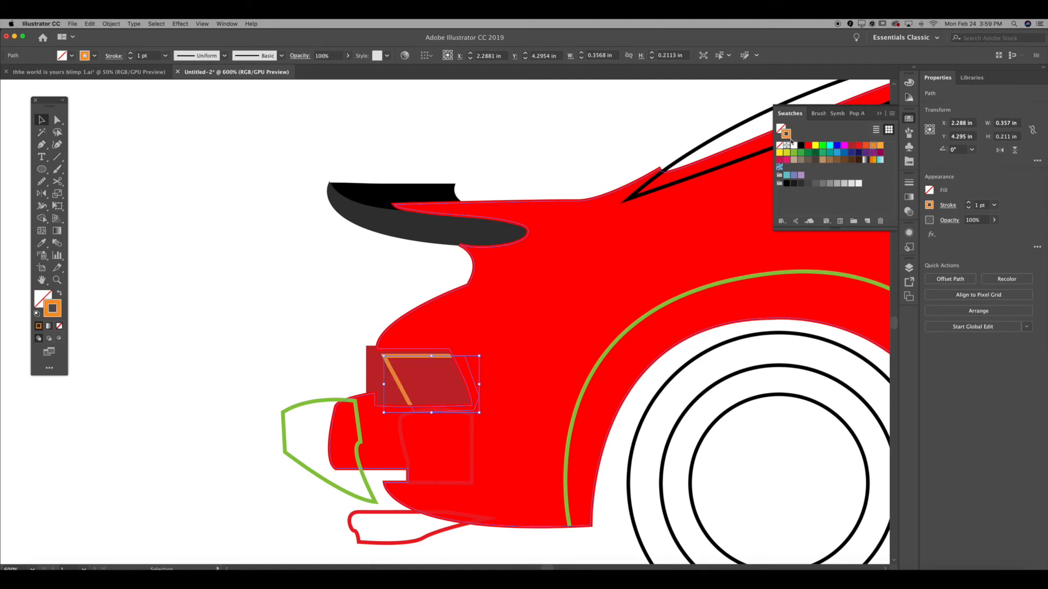
drag(784, 131, 781, 129)
click(458, 232)
click(287, 323)
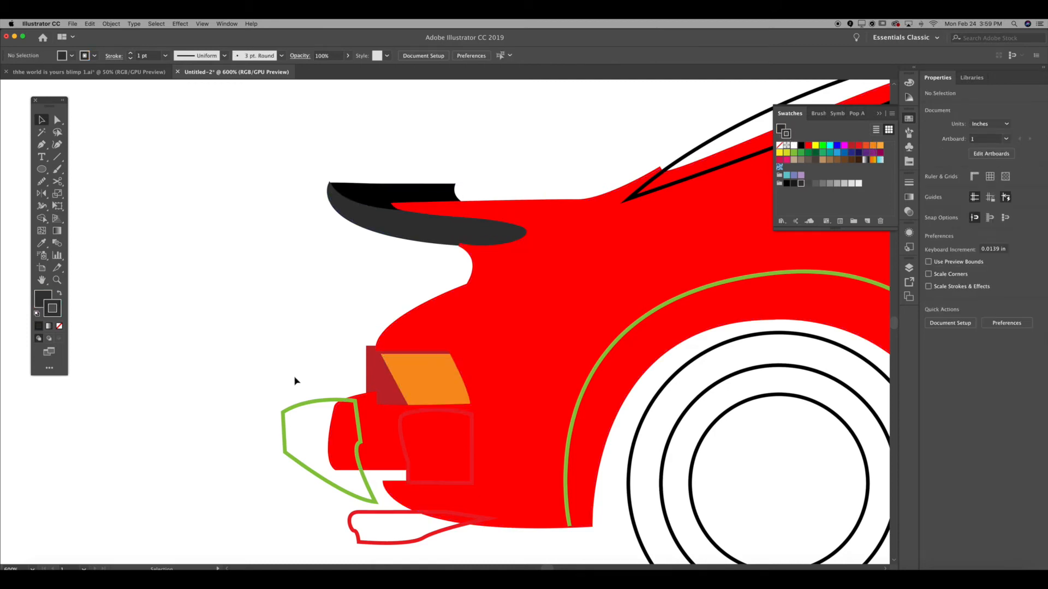
- Give the green rear bumper path a black stroke and fill, and send it behind the car body
click(307, 406)
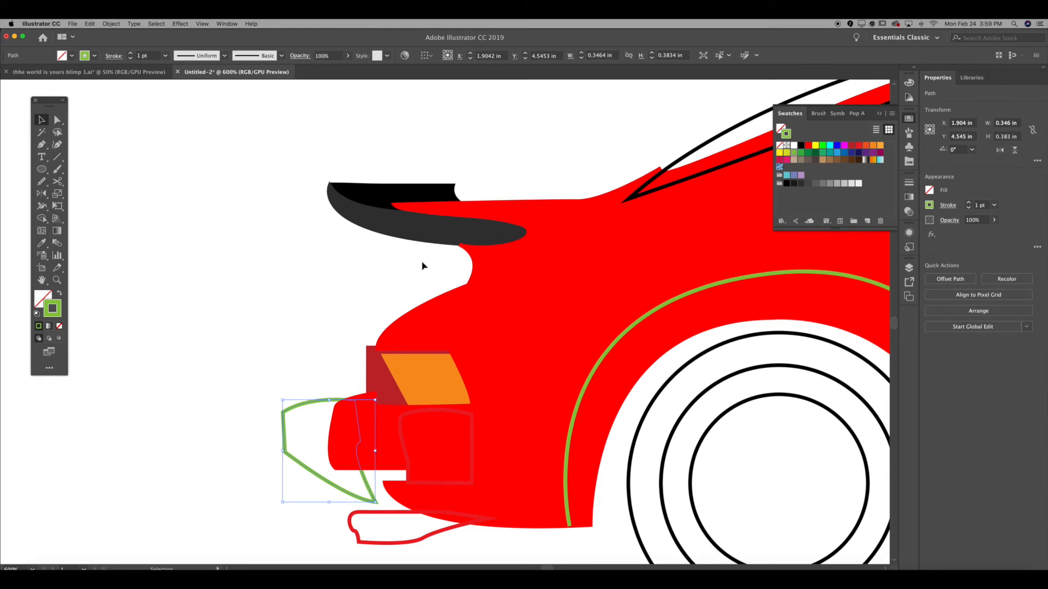
click(800, 145)
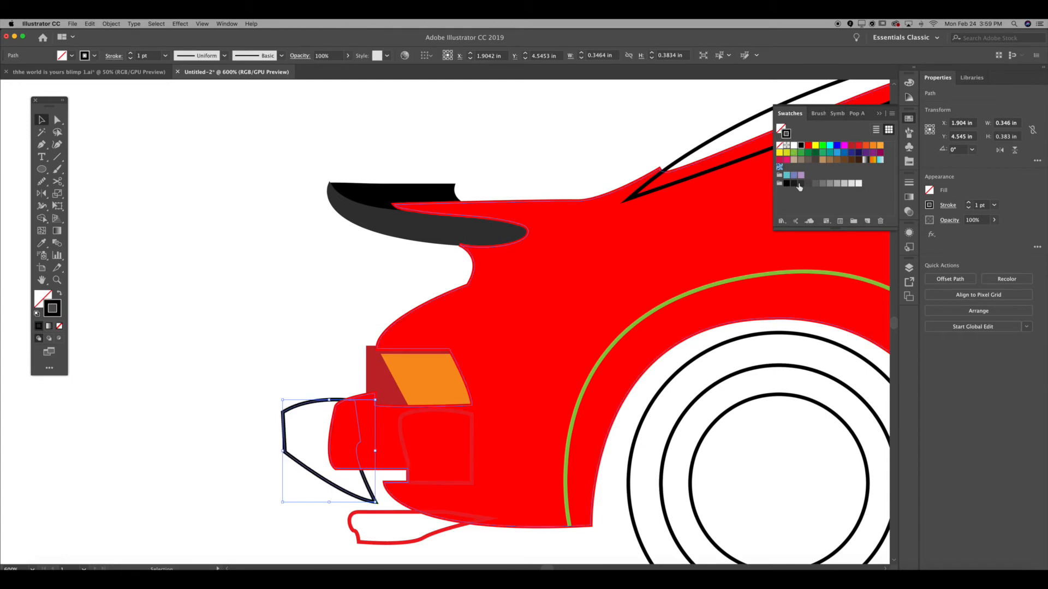
drag(786, 134, 781, 129)
click(287, 317)
click(298, 432)
right_click(300, 433)
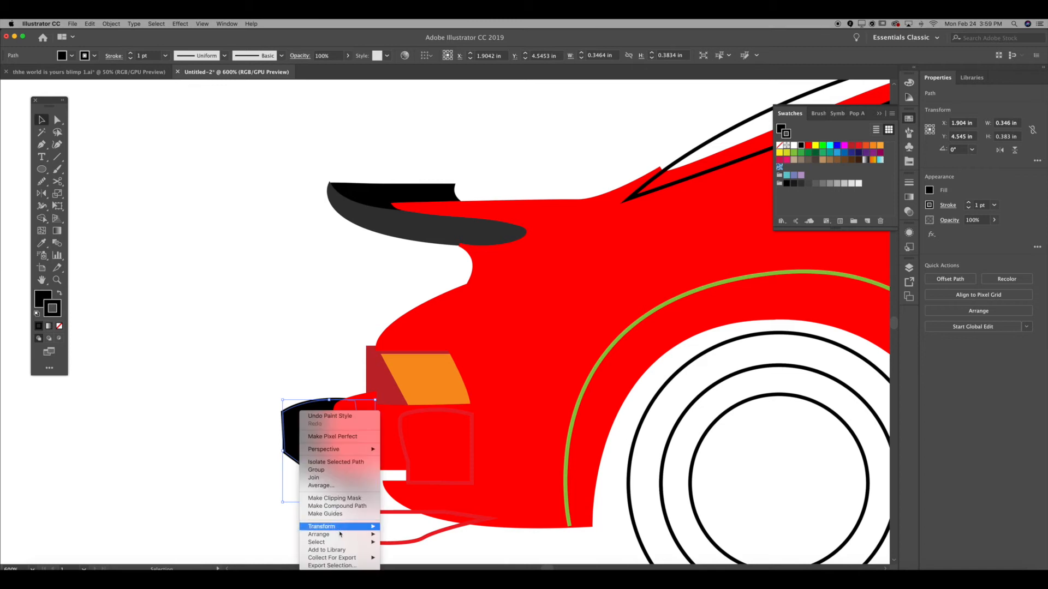
mouse_move(338, 528)
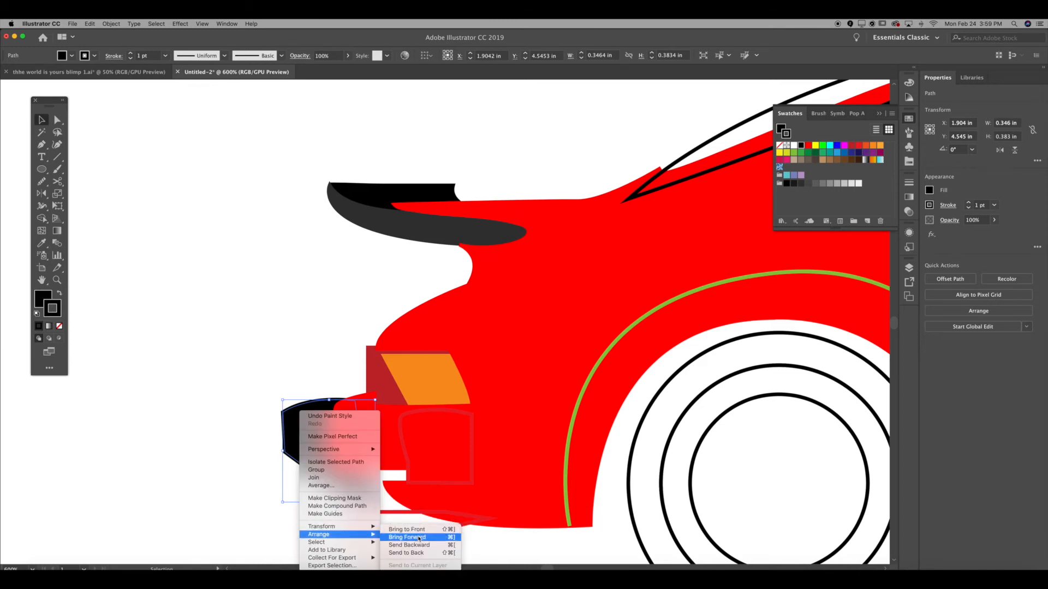
click(455, 548)
- Give the path beneath the rear bumper a black stroke and fill, and colour the panel below the tail light dark grey
scroll(234, 420, down, 5)
click(366, 430)
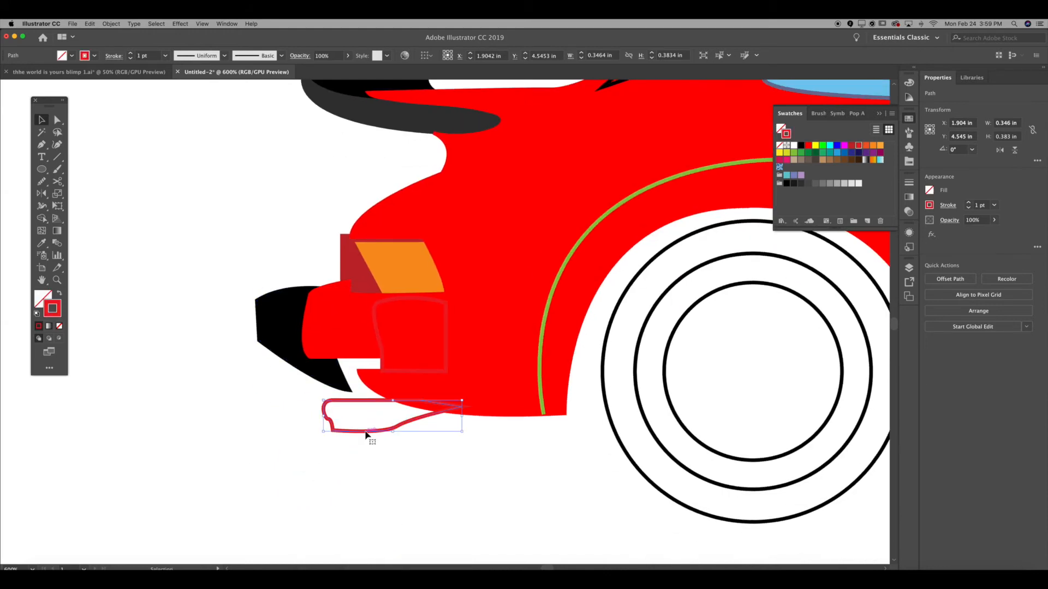
scroll(366, 435, right, 1)
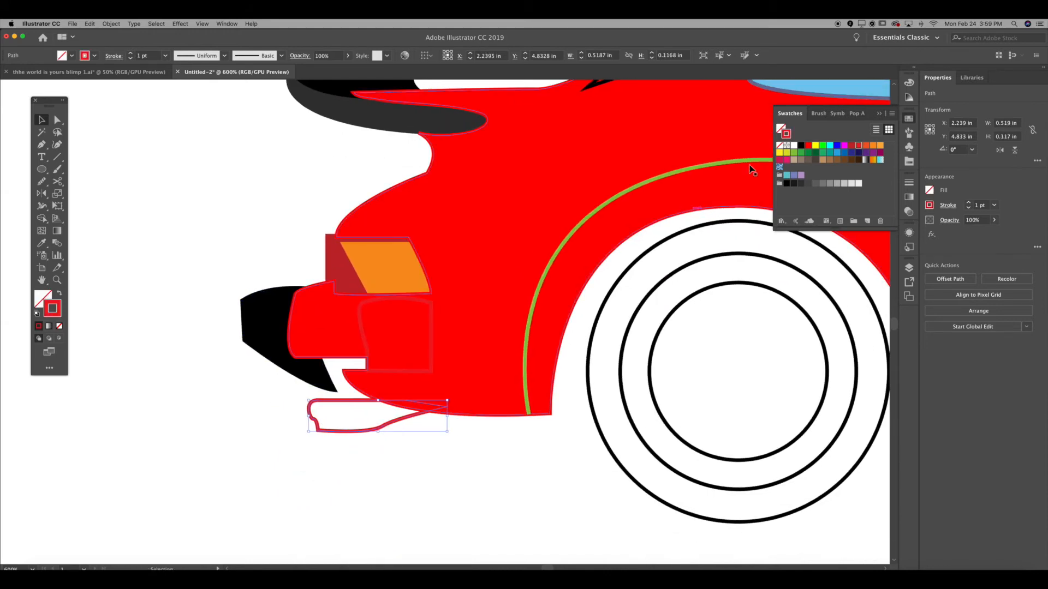
click(799, 146)
key(shift+x)
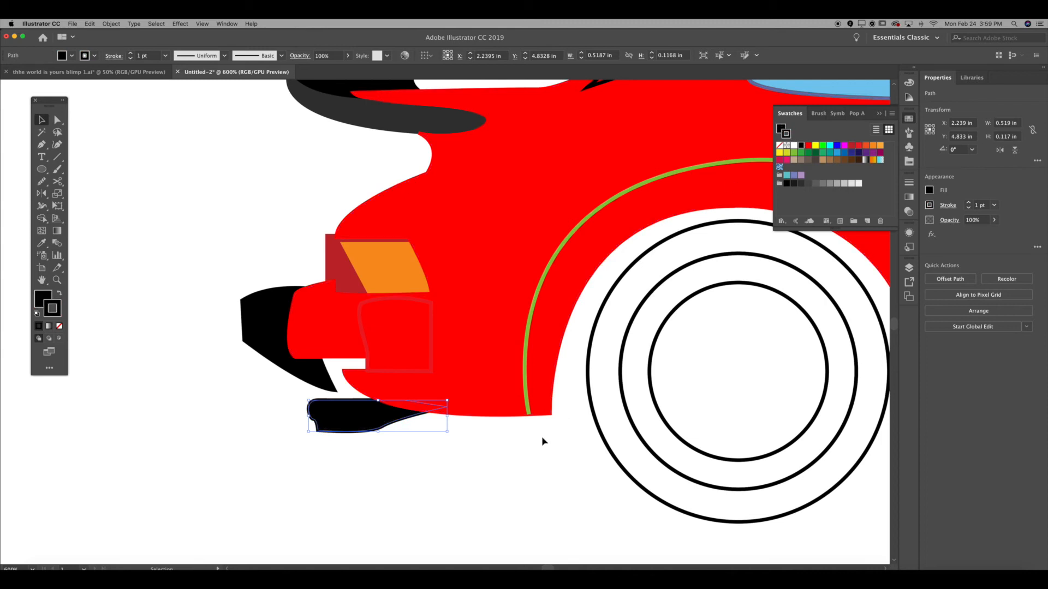
click(542, 437)
click(431, 351)
click(802, 184)
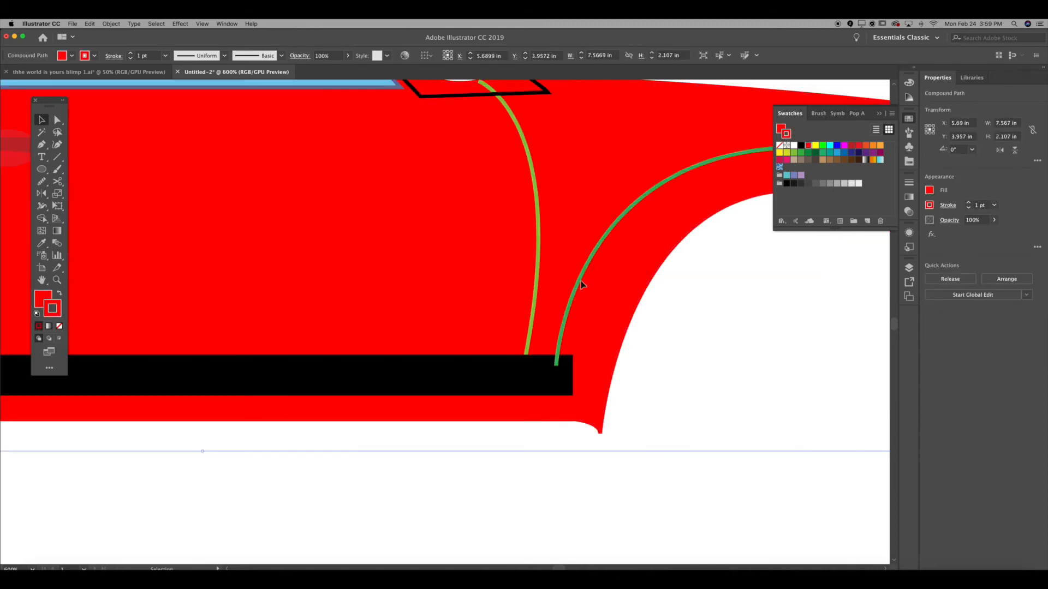
- Change the stroke of both green lines, the front door line and the front wheel arch, to black
click(577, 282)
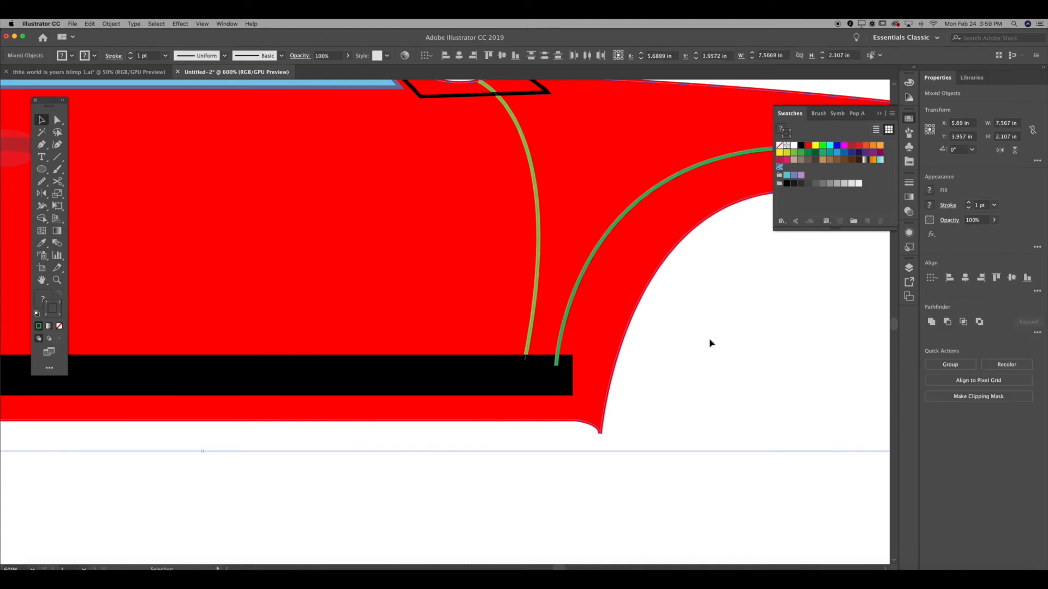
click(708, 344)
click(546, 242)
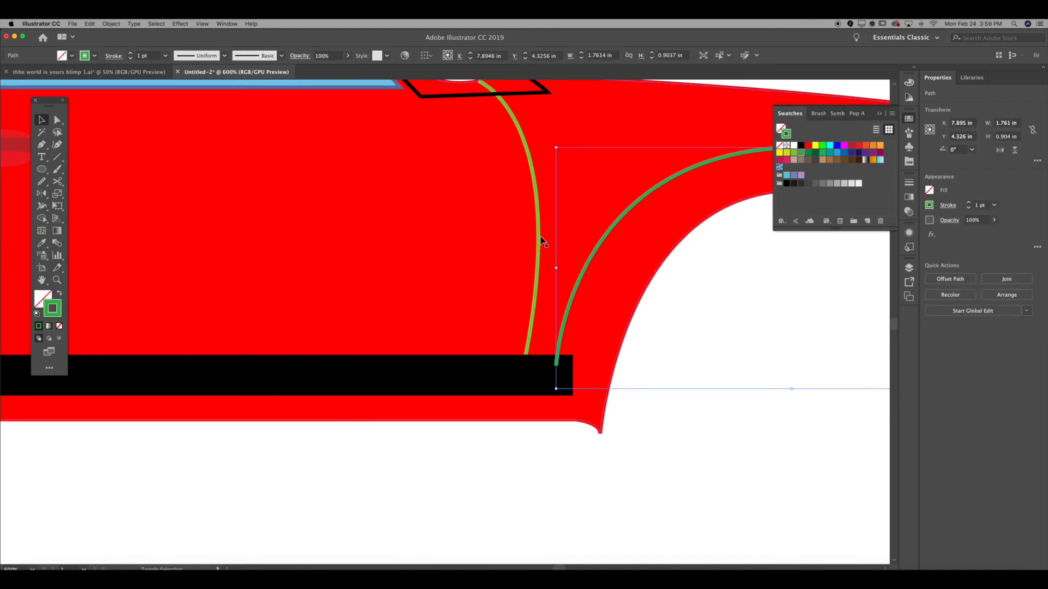
shift+click(540, 242)
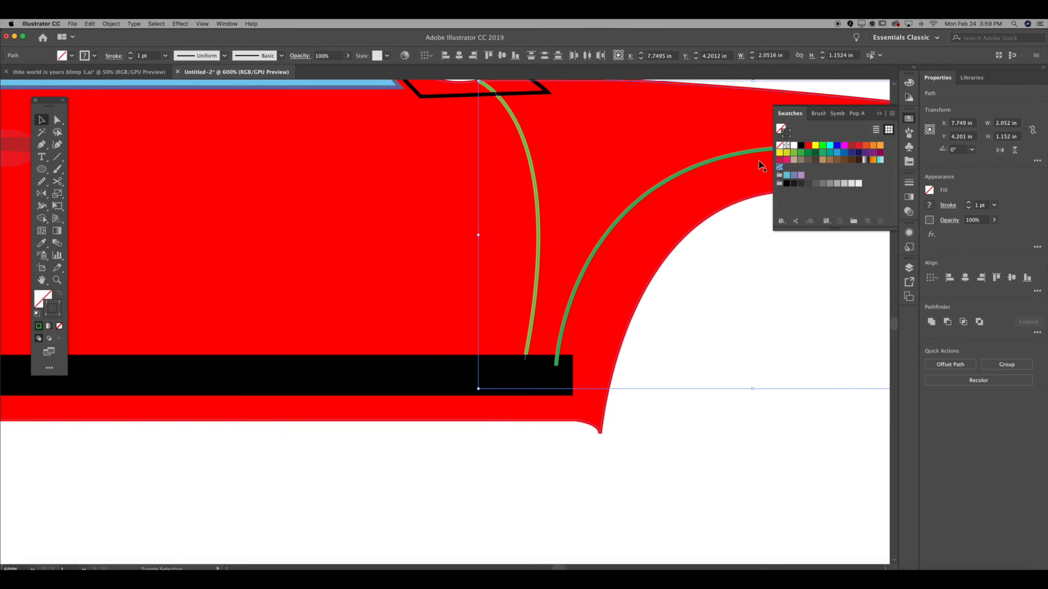
shift+click(800, 146)
click(800, 146)
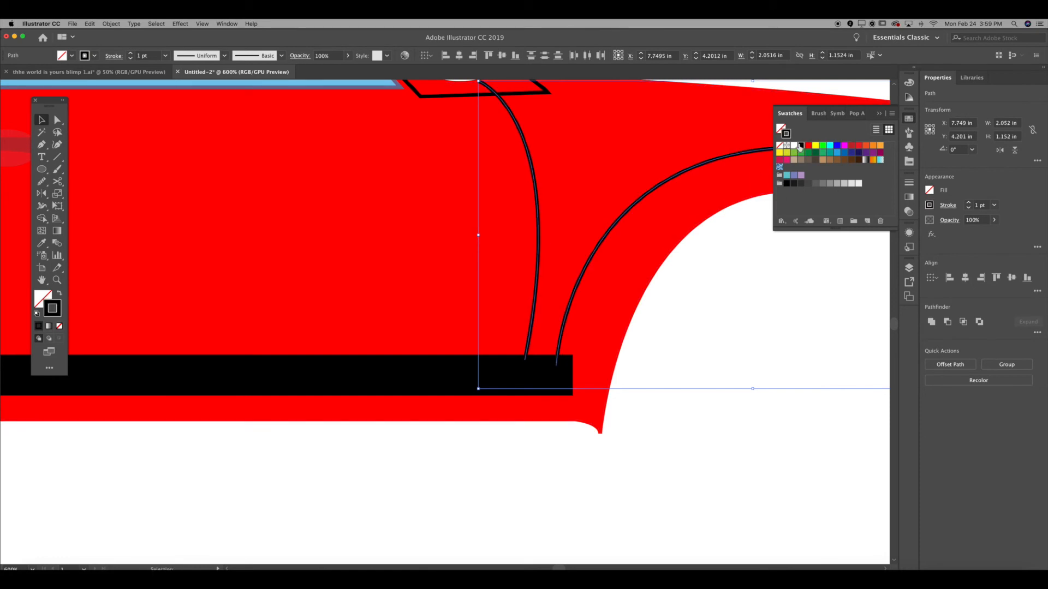
click(744, 364)
- Give the red headlight path a light grey stroke and fill, and send it behind the car body
mouse_move(789, 267)
mouse_down()
mouse_move(601, 370)
mouse_move(559, 348)
mouse_move(353, 319)
mouse_up()
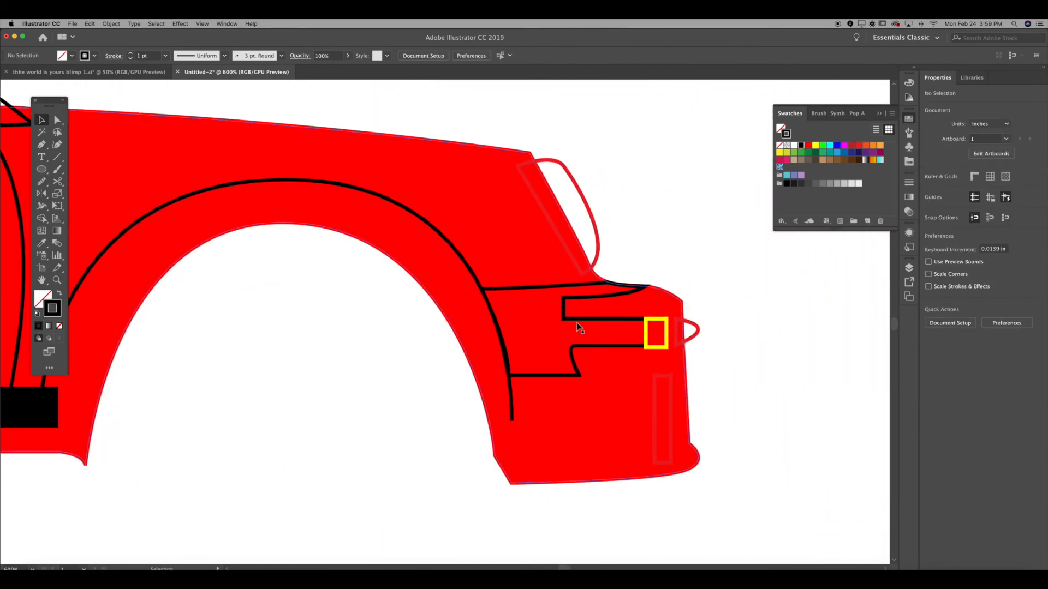
click(566, 276)
click(708, 266)
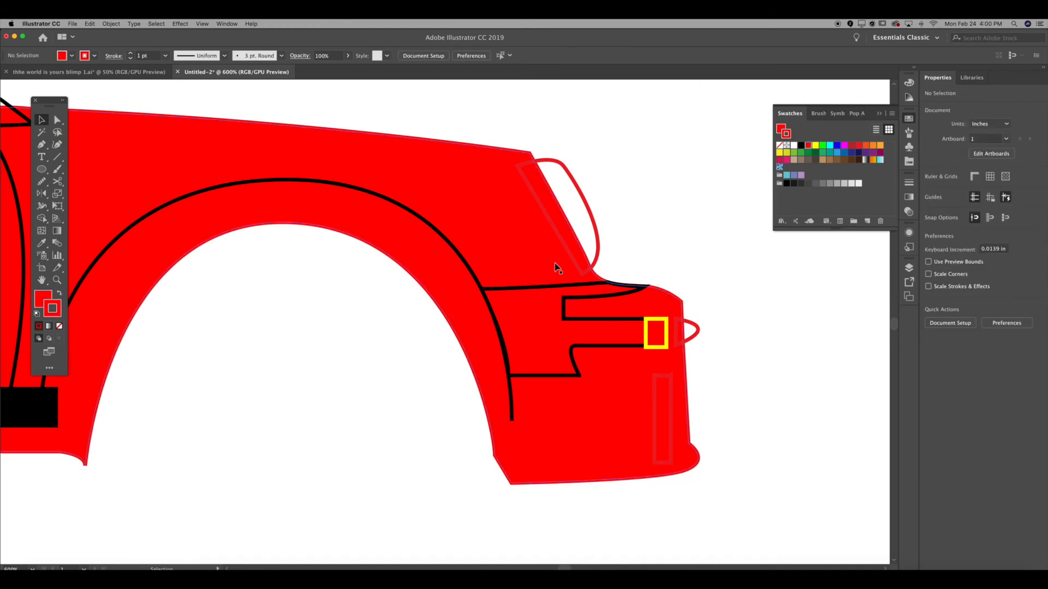
click(566, 249)
click(837, 184)
key(super+shift+[)
key(shift+x)
- Fill the front bumper trim path with black and give the yellow turn-signal rectangle a white stroke and fill
click(563, 308)
key(shift+x)
click(656, 319)
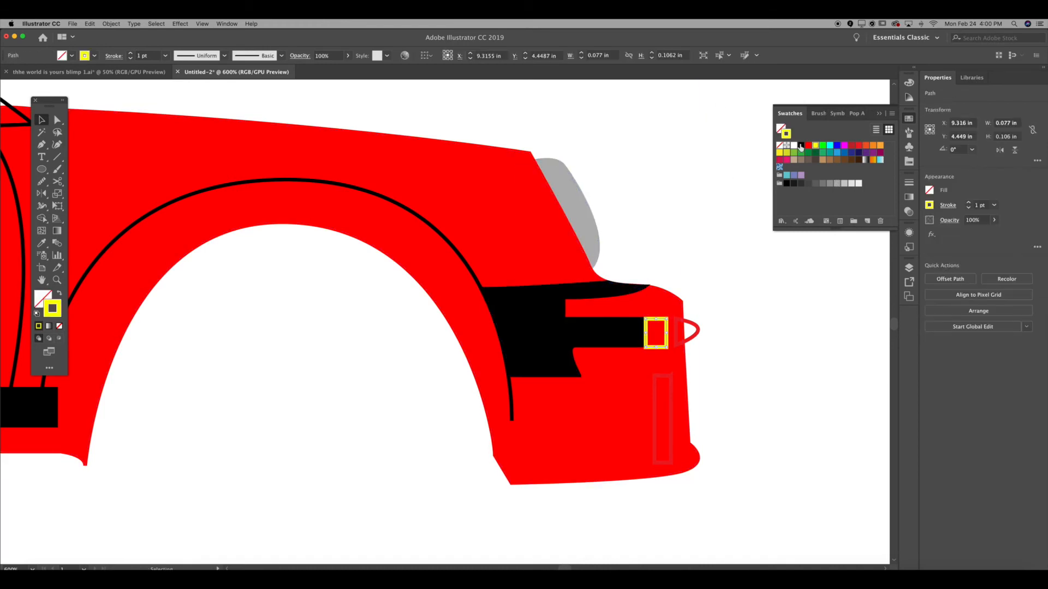
click(793, 145)
key(shift+x)
click(712, 248)
- Colour the small nose bump black and send it behind the body, and make the front bumper's vertical bar solid black
click(693, 336)
key(super+shift+[)
click(801, 145)
click(669, 394)
click(801, 145)
key(shift+x)
click(801, 146)
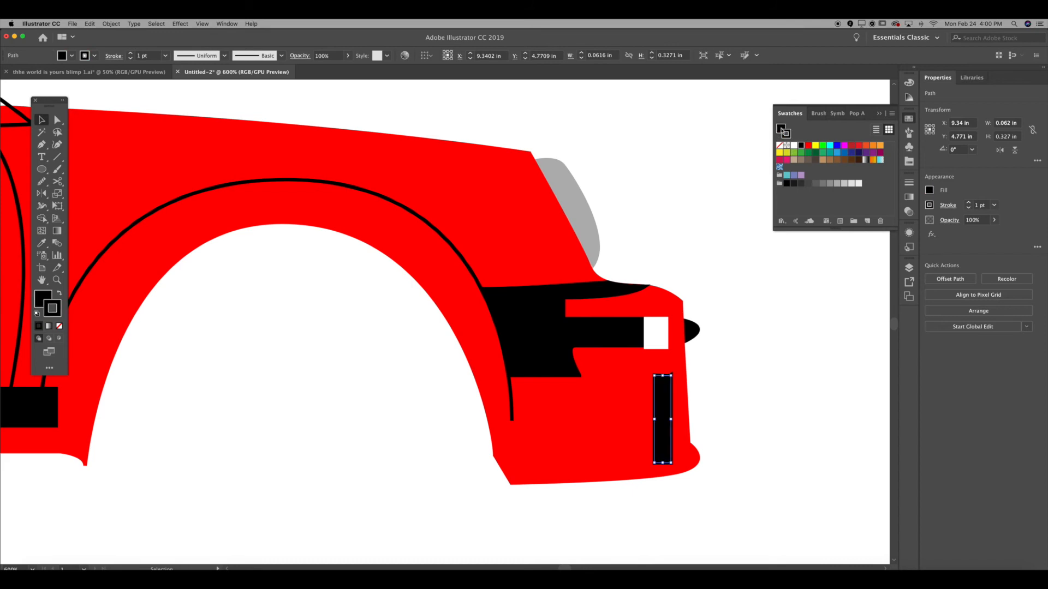
click(684, 169)
- Copy the side window's blue fill, stroke and 66% opacity onto the windshield path with the Eyedropper
key(super+minus)
key(super+minus)
key(super+minus)
key(super+minus)
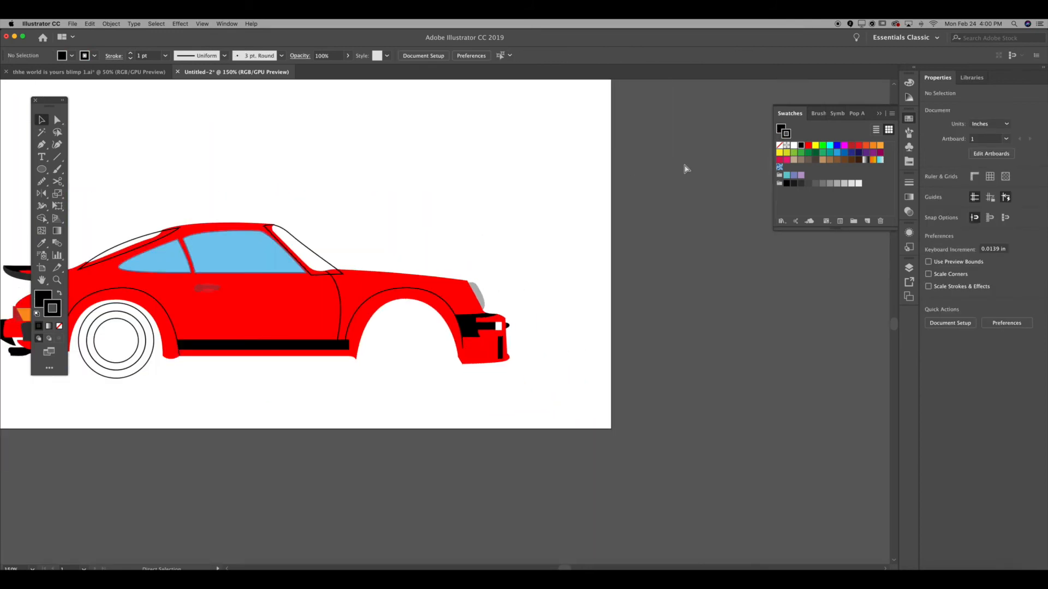
drag(284, 178, 500, 210)
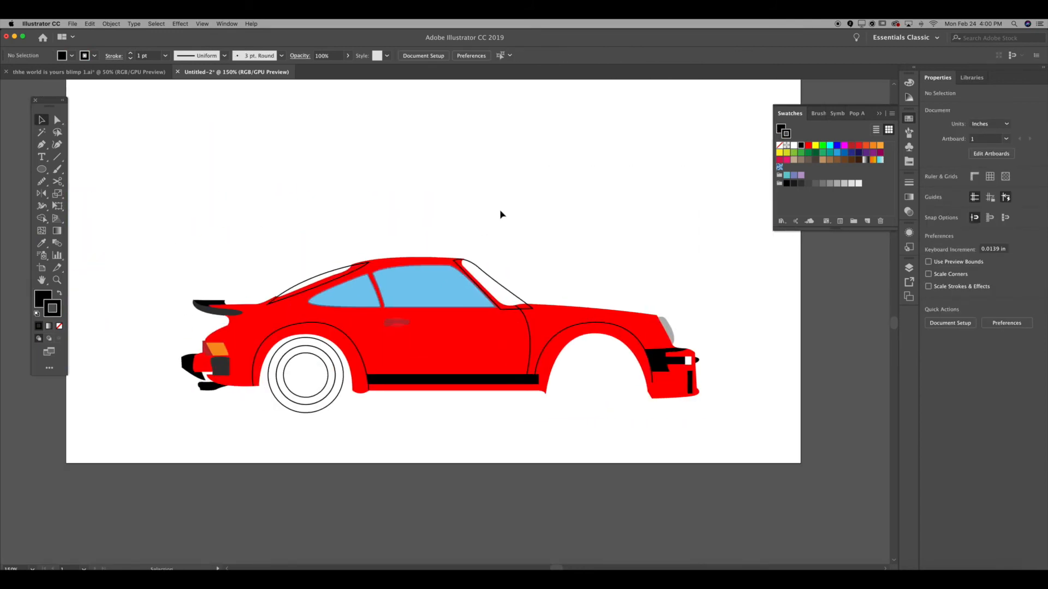
key(super+equal)
key(super+equal)
key(super+equal)
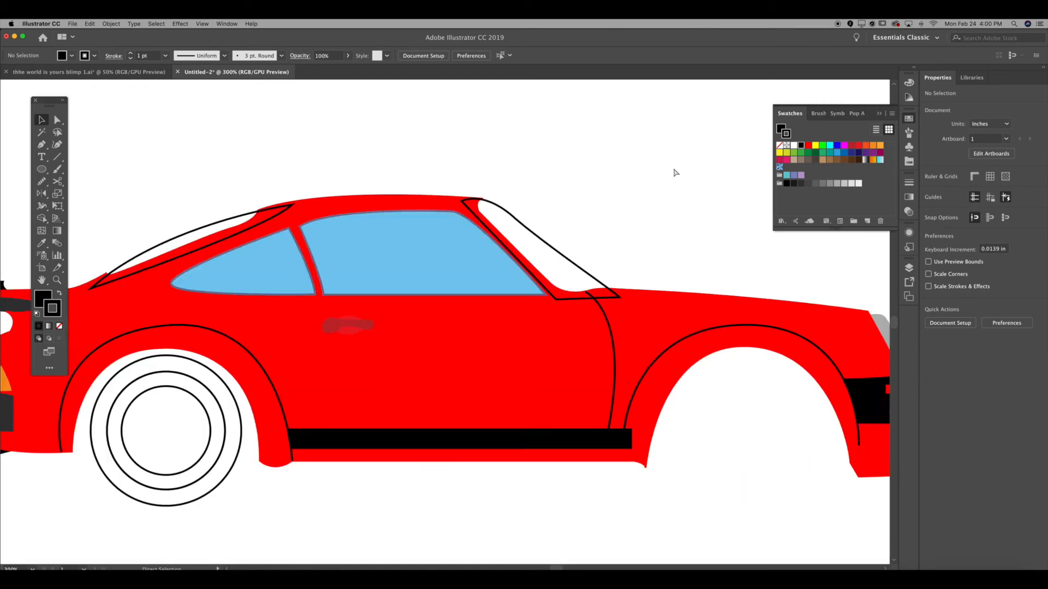
click(564, 224)
key(super)
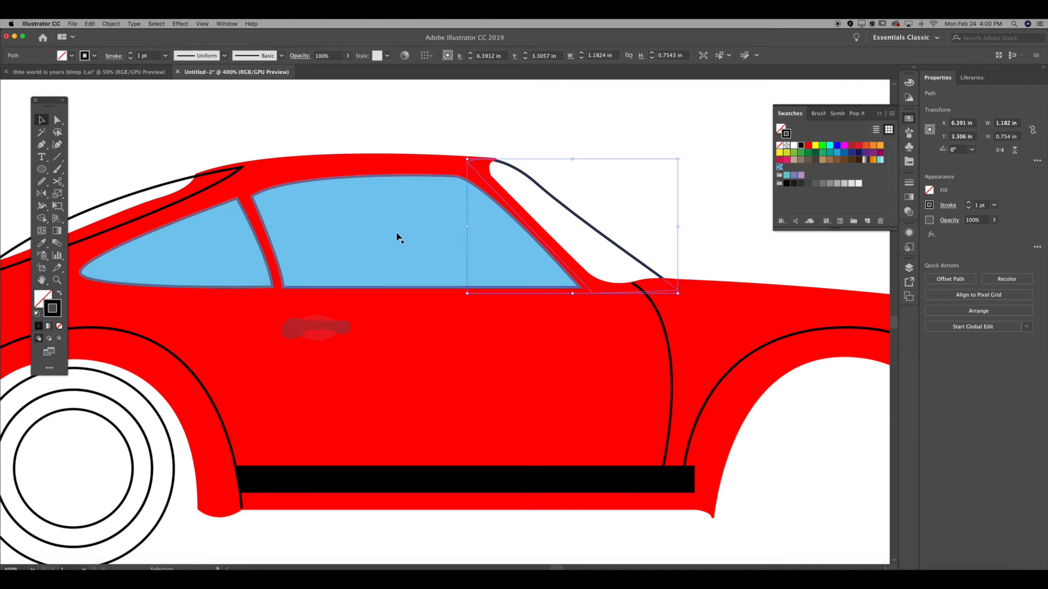
key(i)
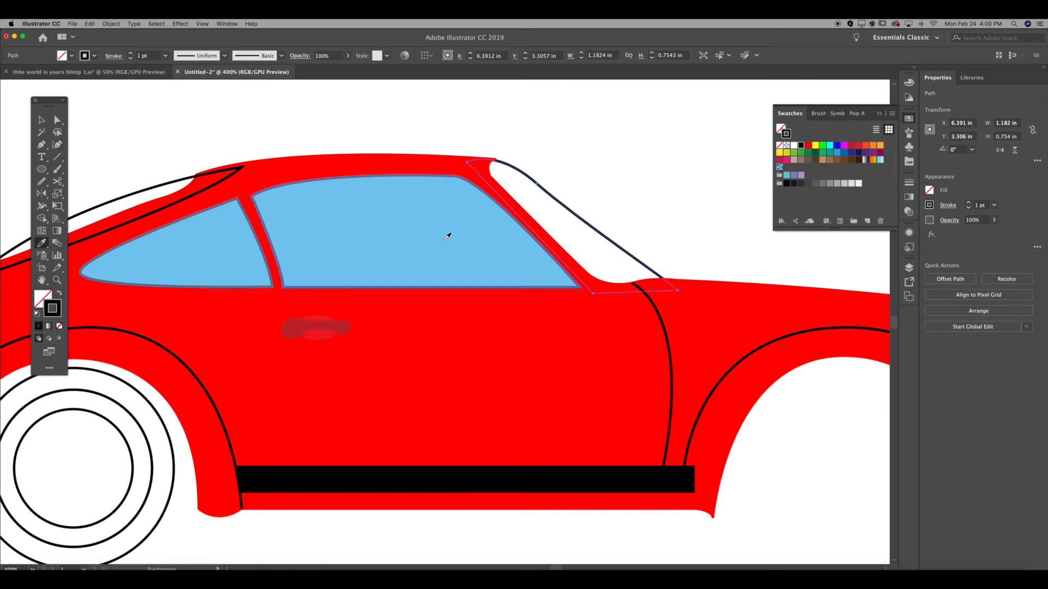
click(447, 237)
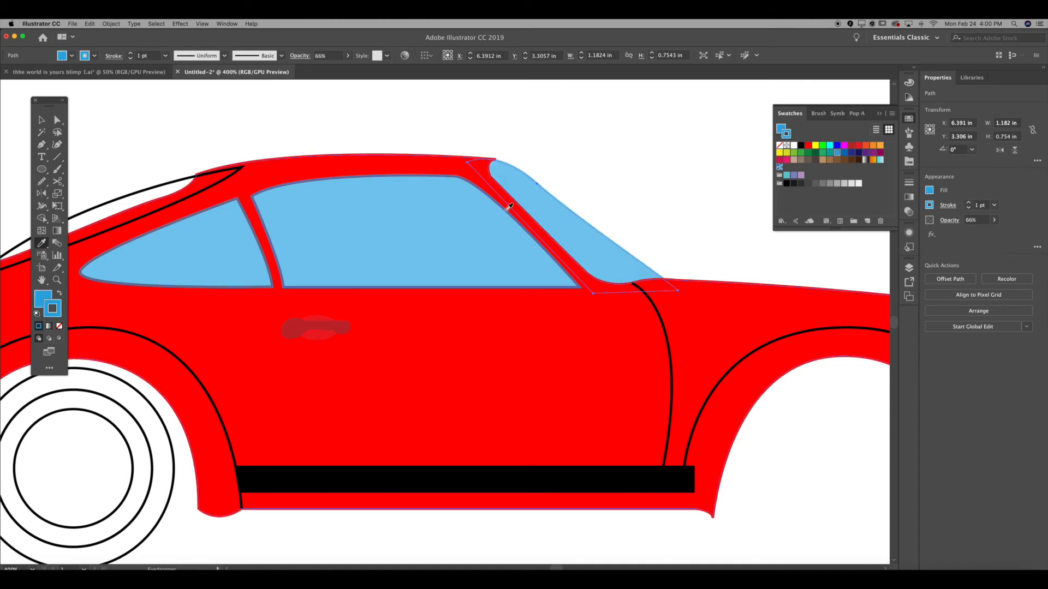
- Try the black sill and dark red door-handle colours on the windshield, and return it to the side window's blue
click(473, 333)
click(505, 476)
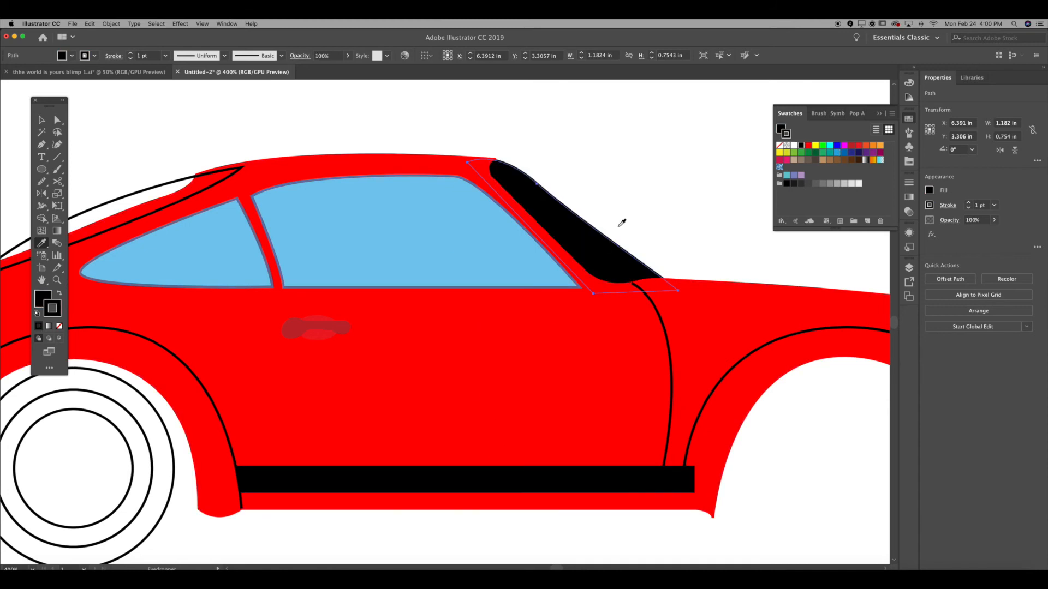
click(630, 219)
click(305, 329)
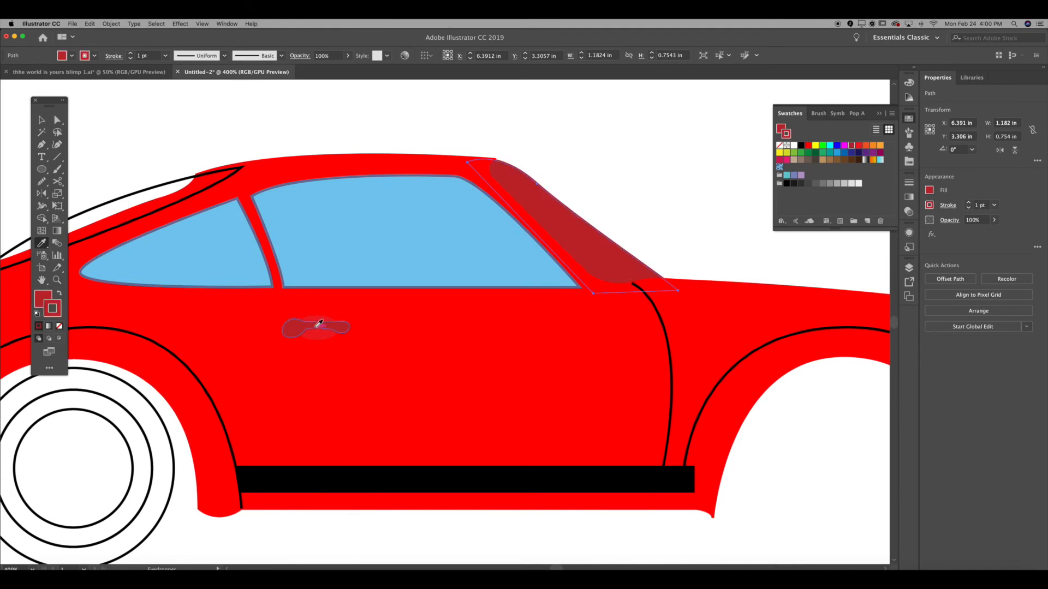
click(346, 231)
- Copy the side window's blue fill, stroke and 66% opacity onto the black-outlined rear window path
key(v)
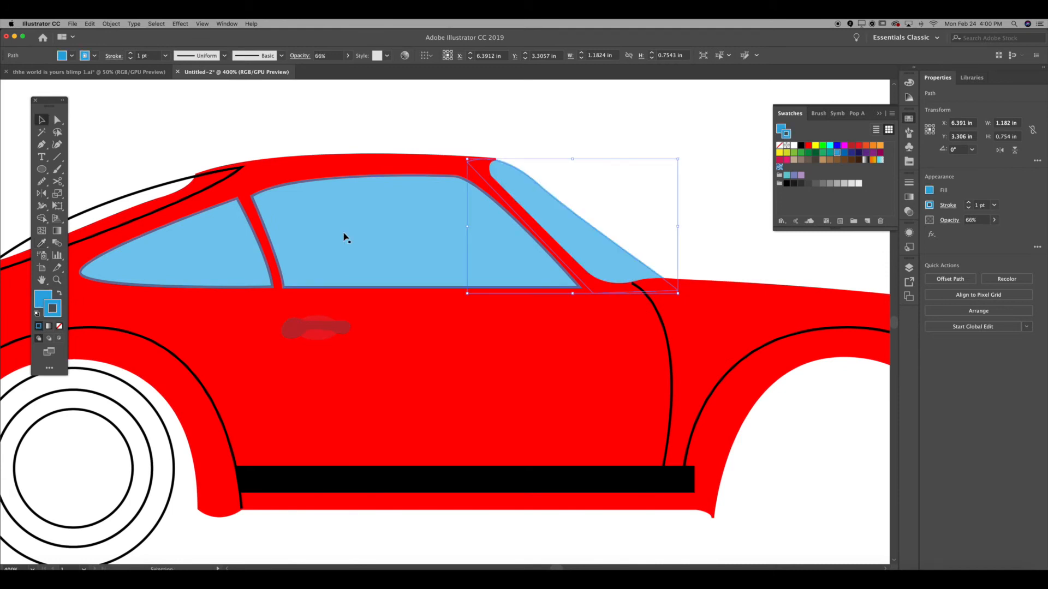
click(351, 152)
drag(247, 169, 463, 161)
click(355, 190)
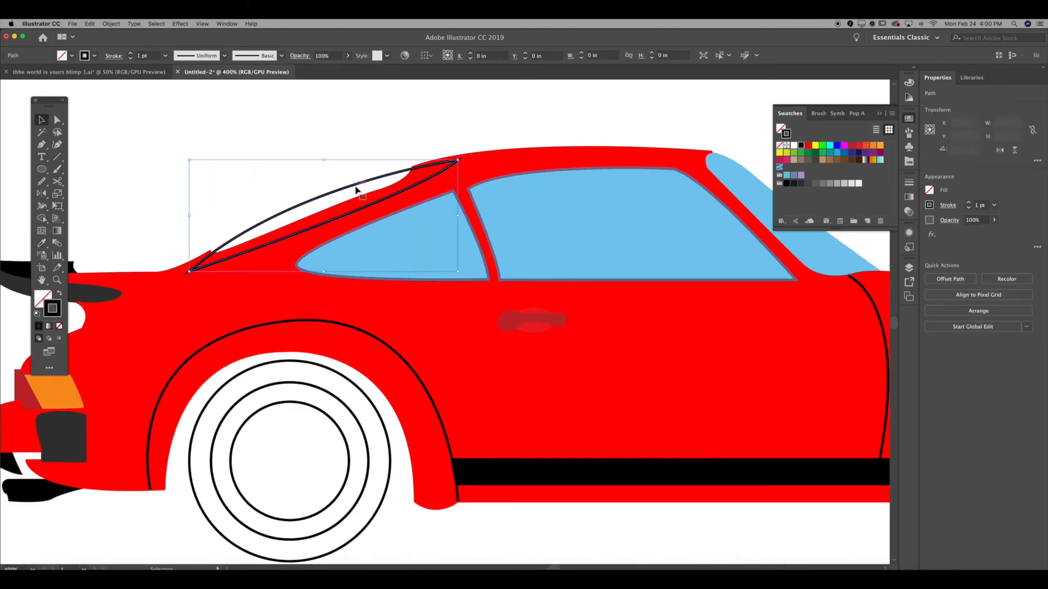
key(i)
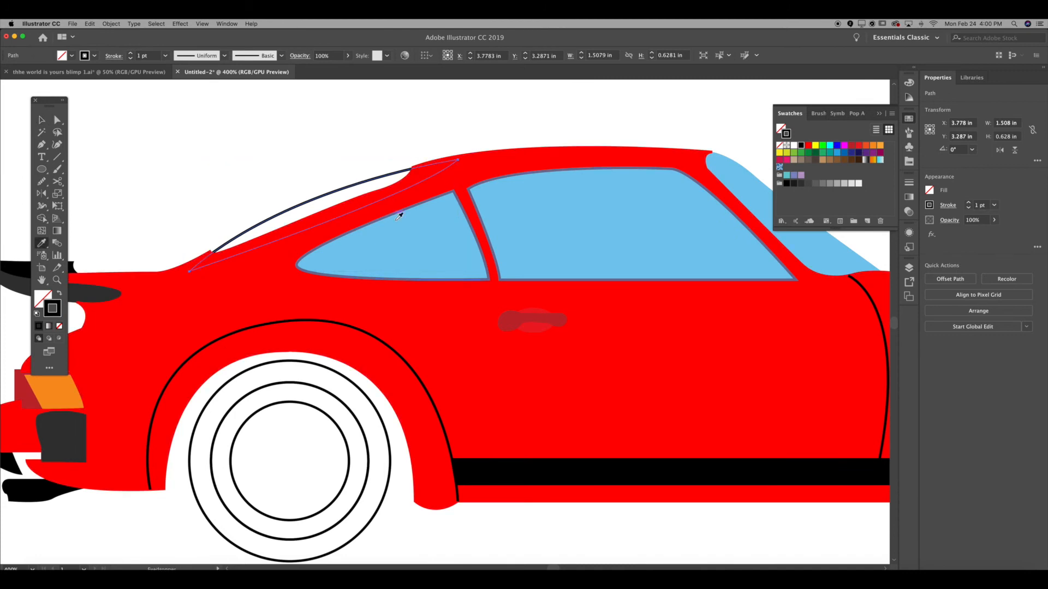
click(411, 235)
key(v)
- Undo the reshaping of the rear window and nudge the whole shape slightly up towards the roofline
drag(325, 159, 330, 163)
click(328, 156)
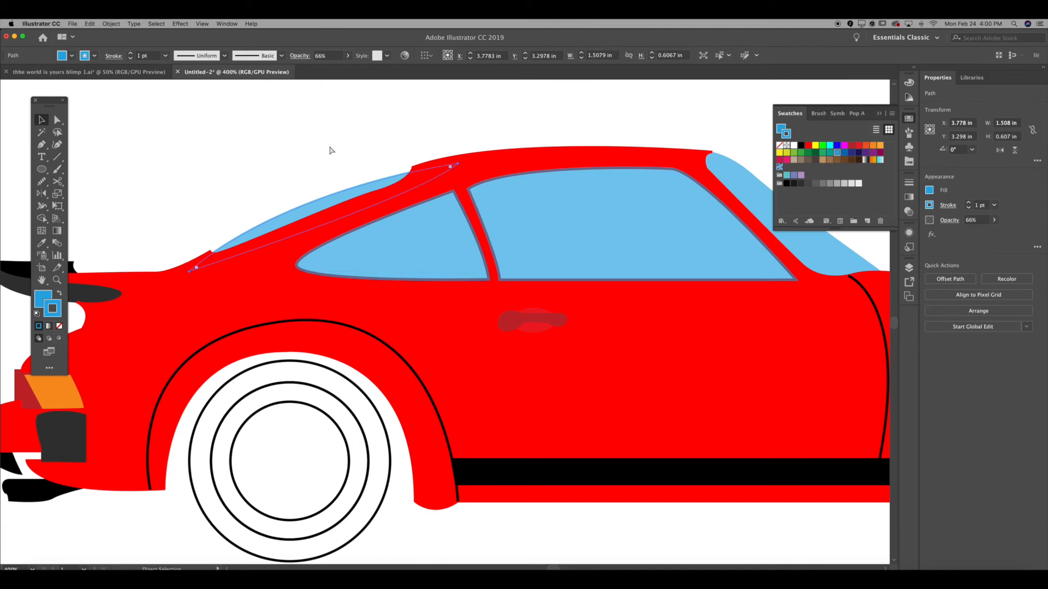
click(339, 189)
key(ctrl+z)
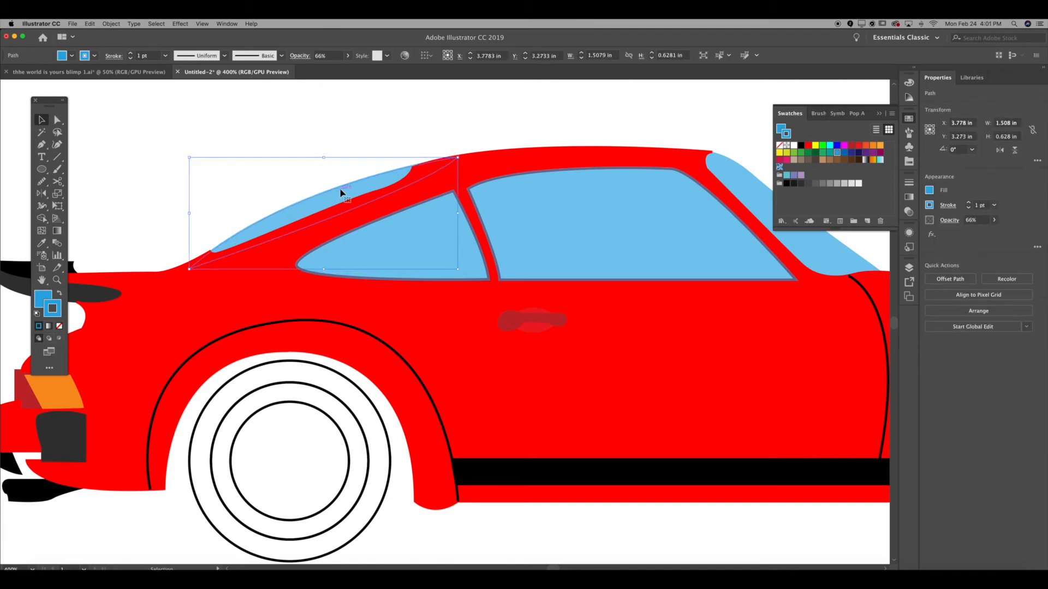
scroll(340, 192, right, 1)
click(356, 154)
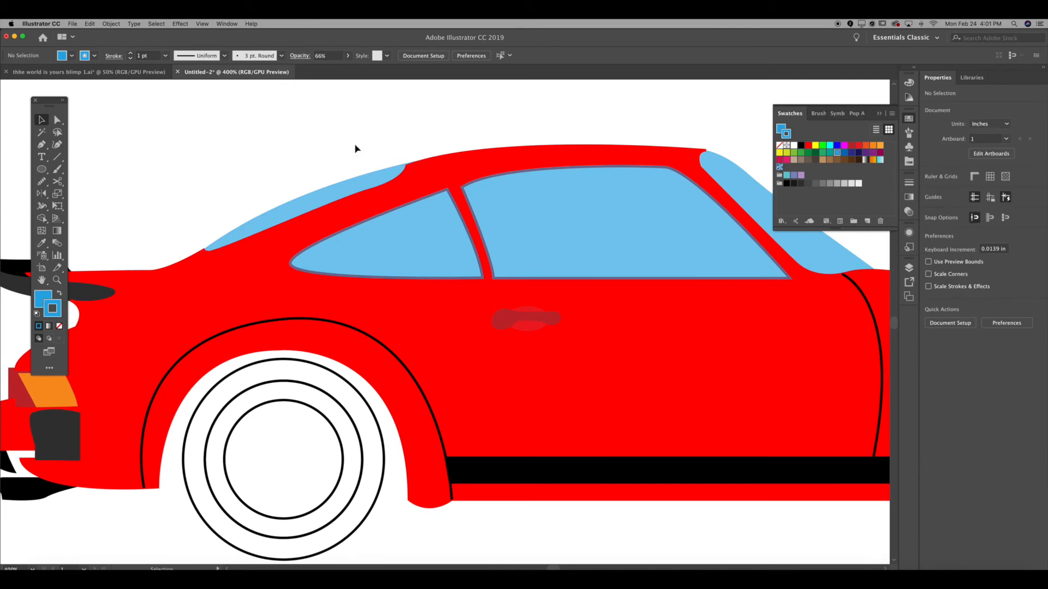
- Adjust the car body's roof anchor point where it meets the upper end of the rear window
click(57, 120)
key(super+equal)
key(super+equal)
key(super+equal)
drag(365, 166, 326, 329)
click(335, 285)
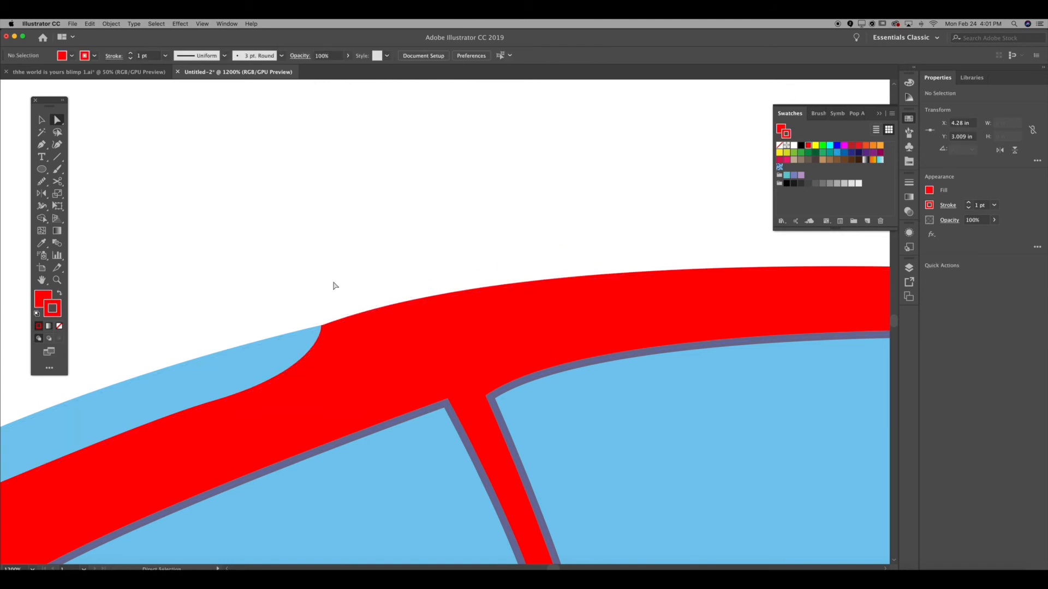
- Build a separate tyre ring from the rear wheel's outer and middle circles with the Shape Builder tool
key(super+minus)
key(super+minus)
key(super+minus)
key(super+minus)
key(super+minus)
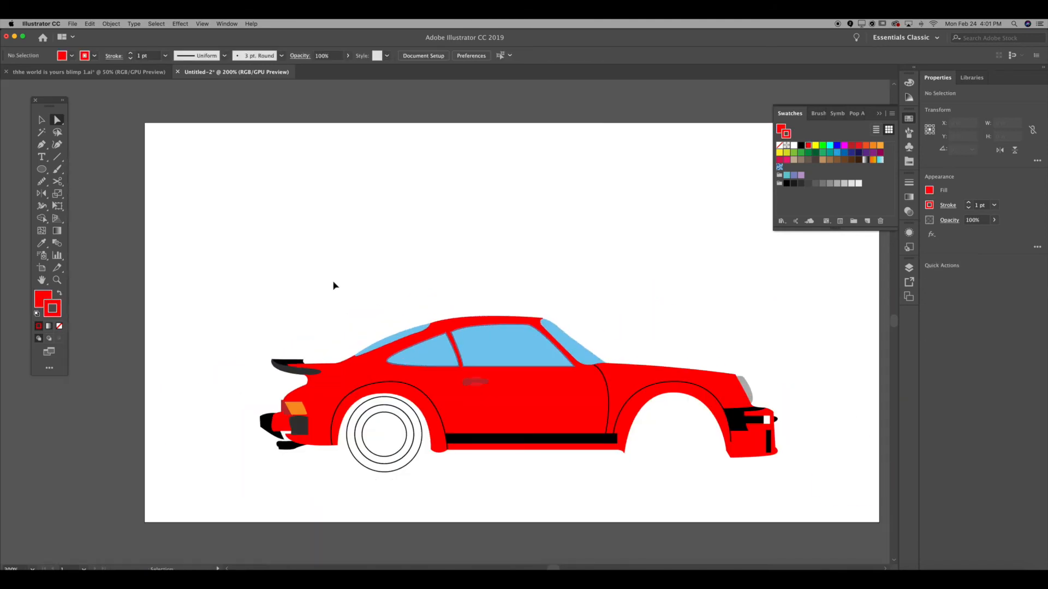
scroll(334, 285, up, 1)
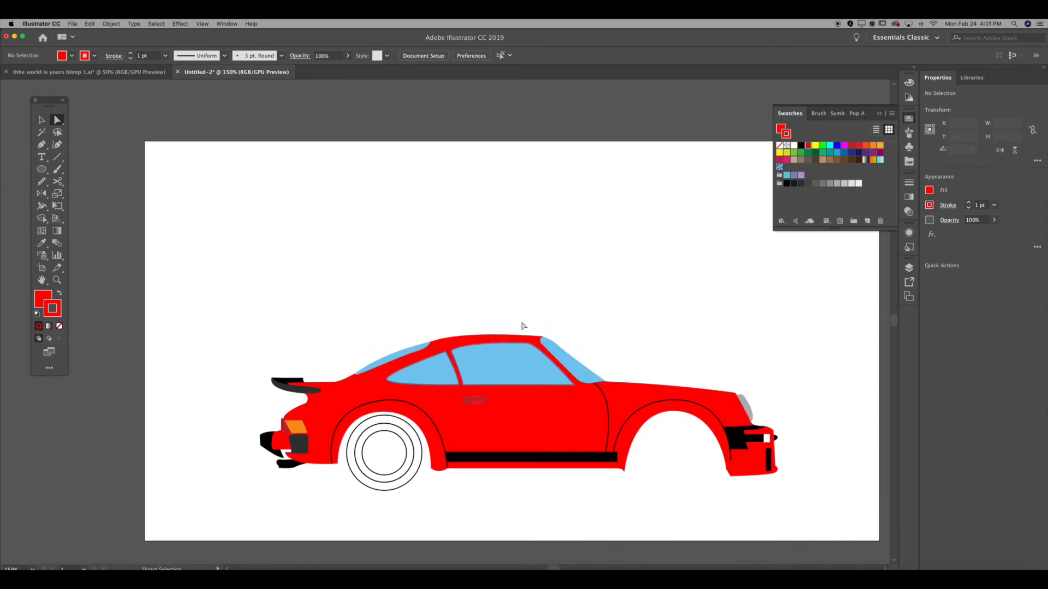
scroll(440, 318, down, 2)
key(super+plus)
key(super+plus)
drag(394, 391, 386, 192)
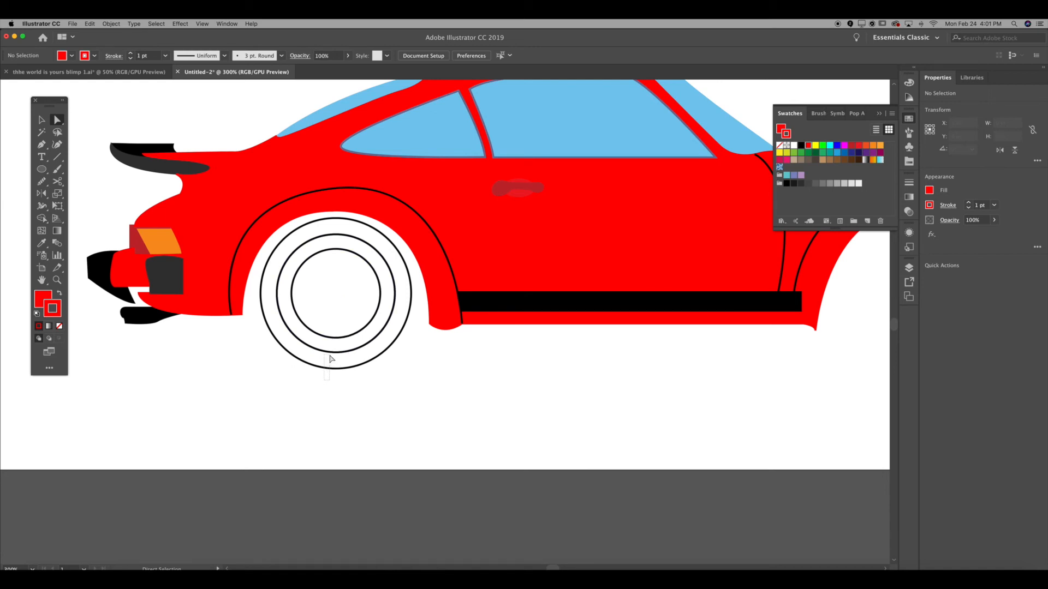
drag(330, 352, 333, 353)
key(v)
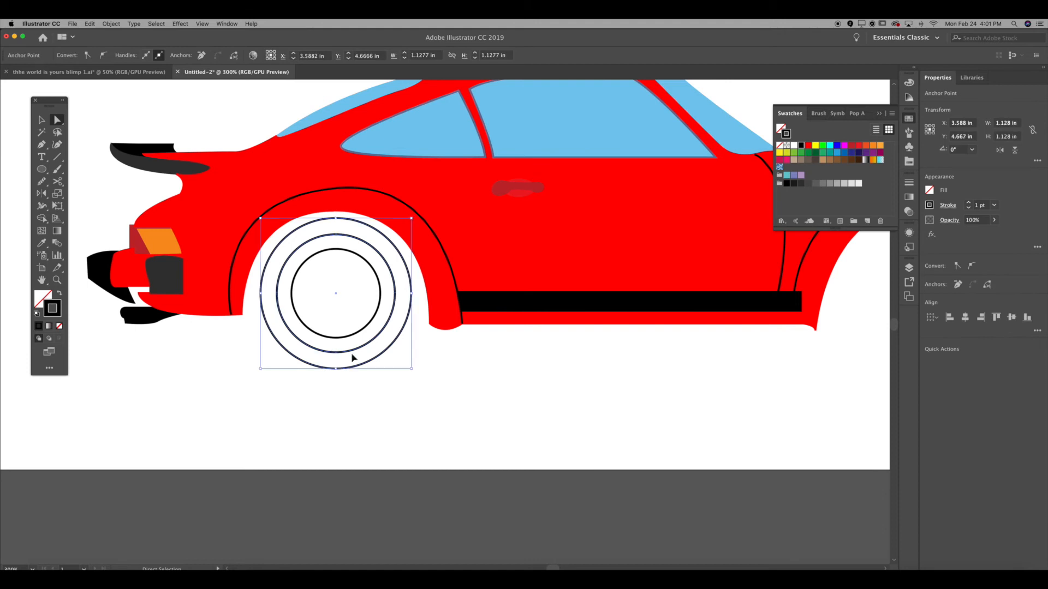
click(348, 359)
click(348, 353)
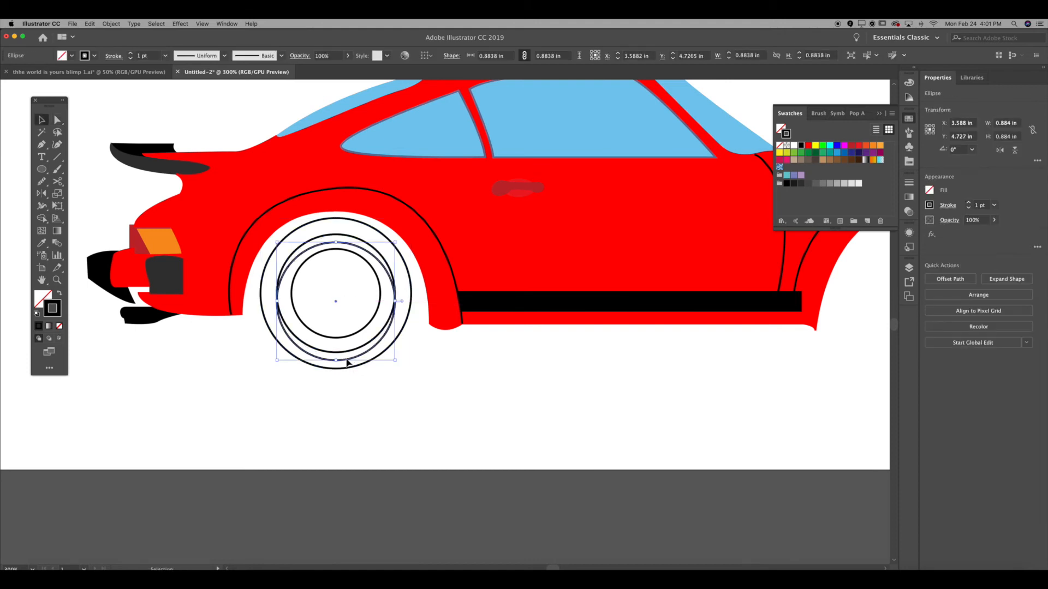
click(350, 364)
click(351, 367)
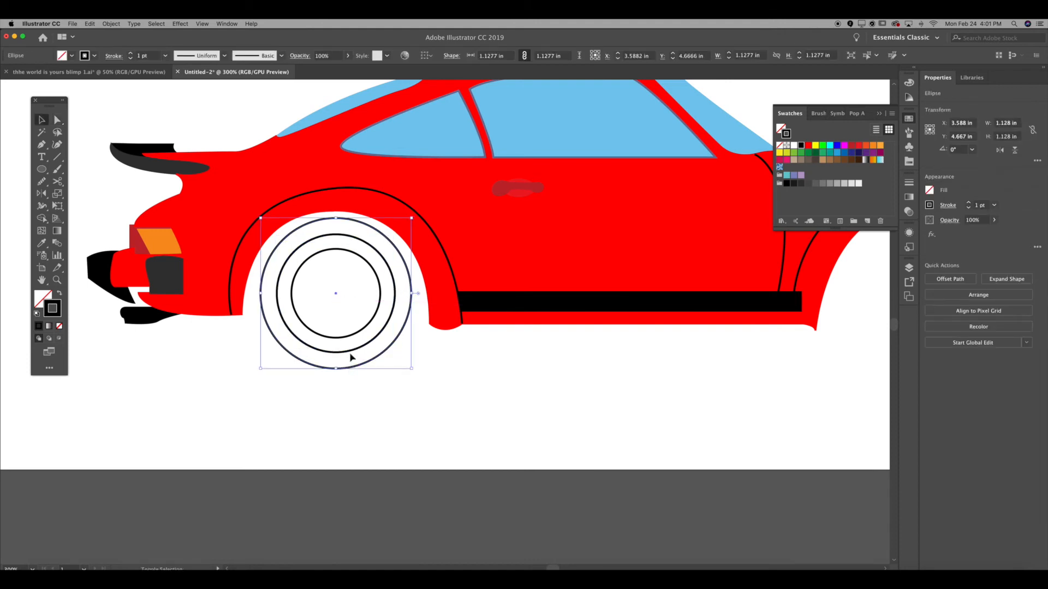
shift+click(350, 353)
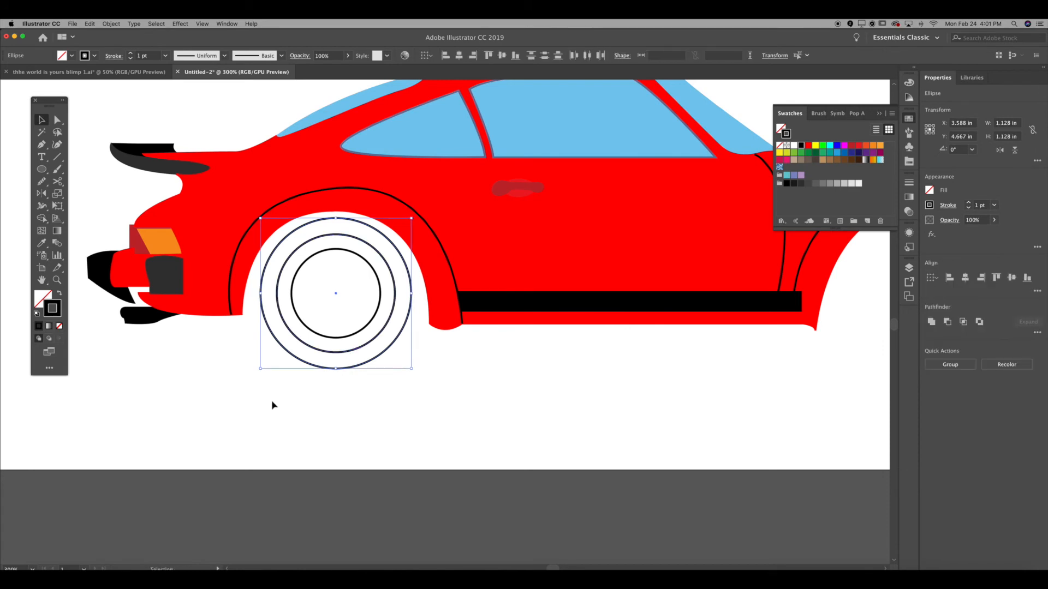
click(41, 219)
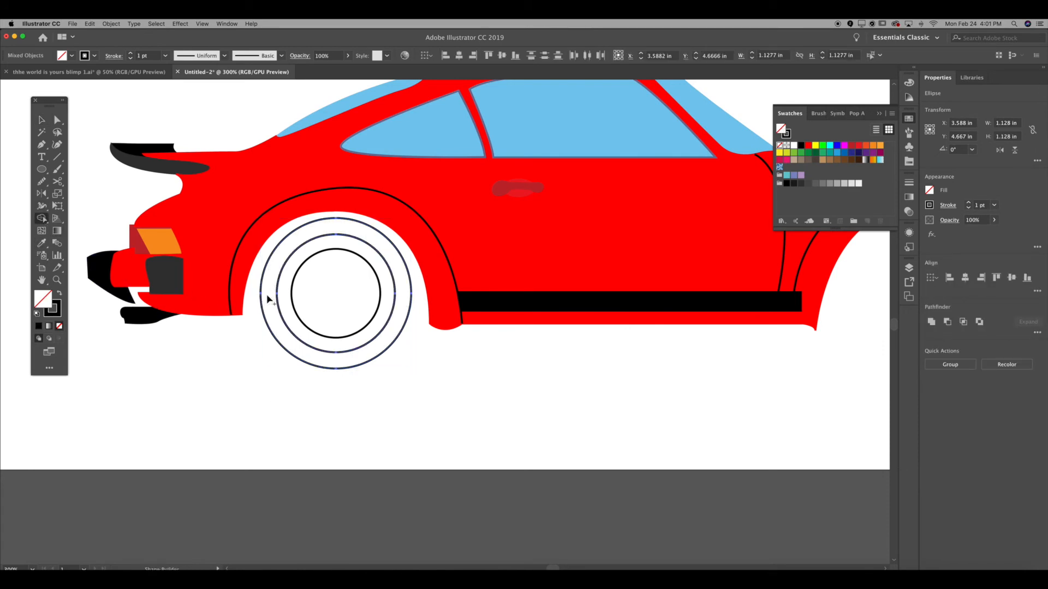
key(v)
click(255, 354)
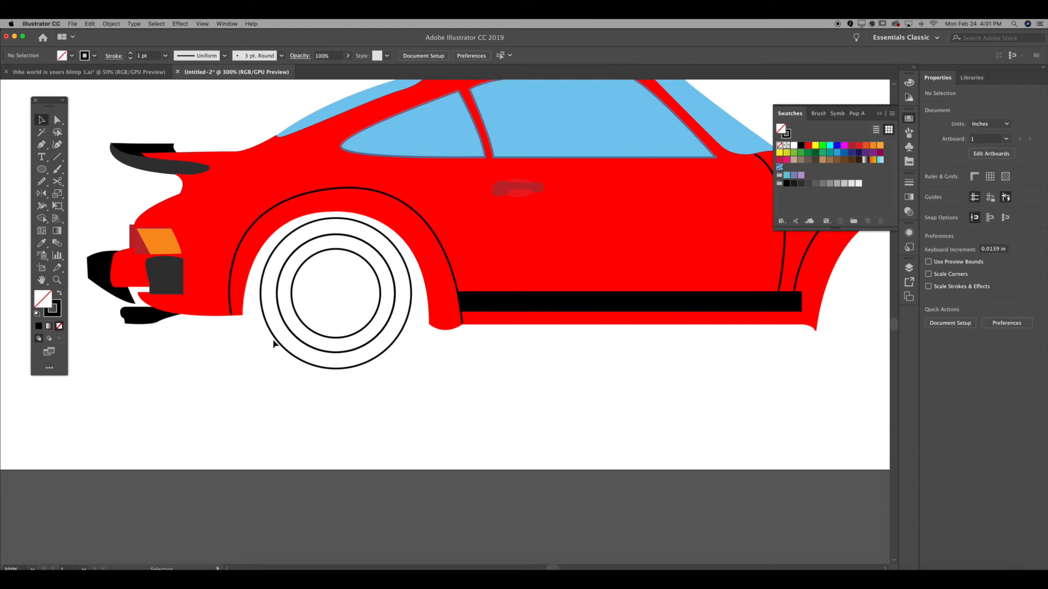
- Try moving the outer ring path off the rear wheel, and undo the move
click(274, 343)
key(shift+Up)
key(shift+Up)
key(shift+Down)
key(shift+Down)
click(280, 350)
scroll(284, 352, right, 2)
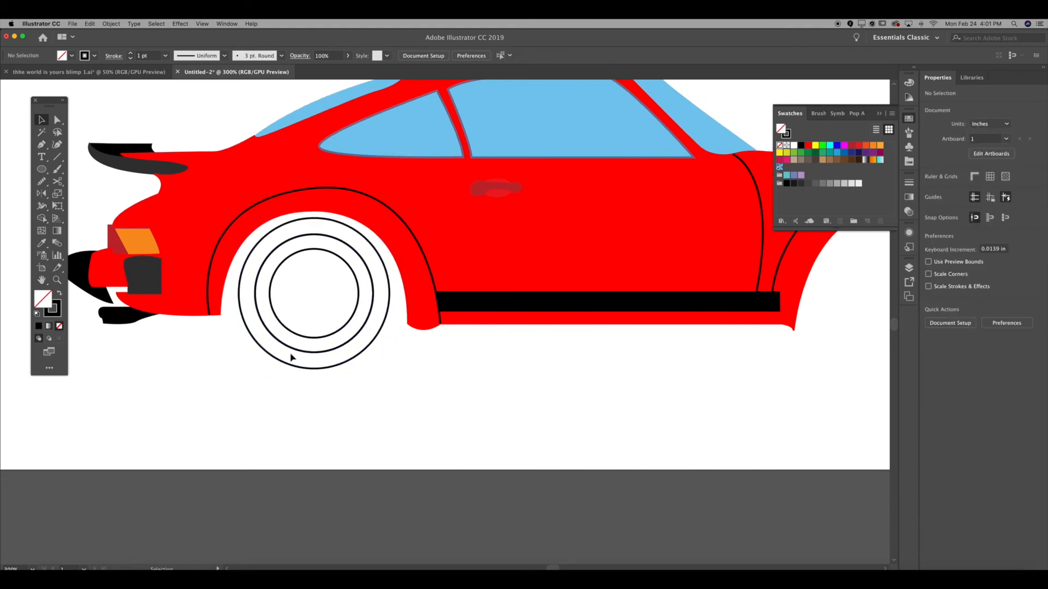
drag(290, 366, 375, 435)
key(super+z)
- Fill the rear wheel's outer tyre ring with black
click(375, 433)
click(320, 370)
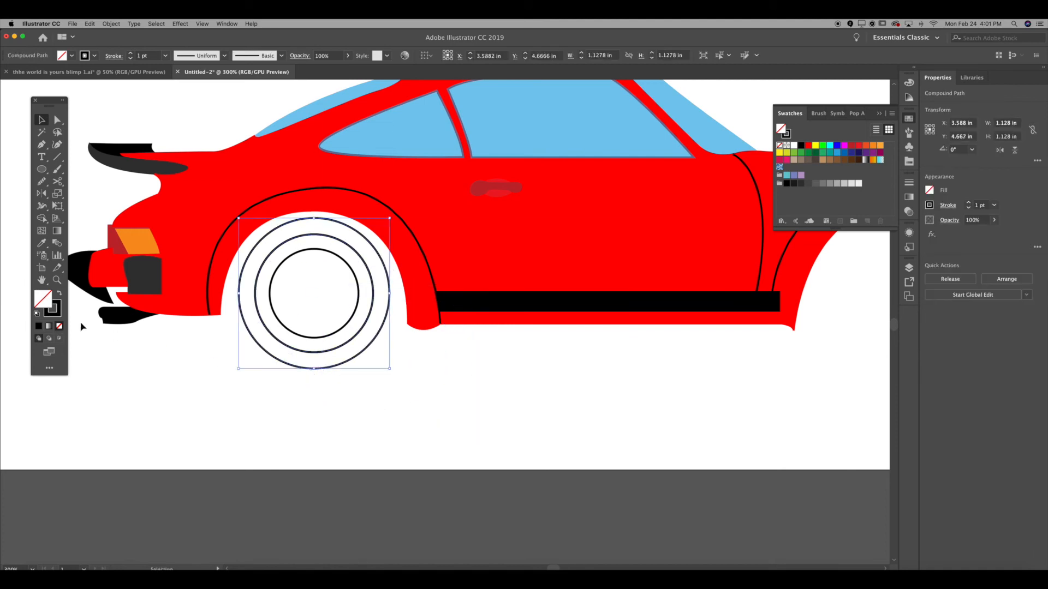
drag(49, 304, 43, 298)
click(139, 358)
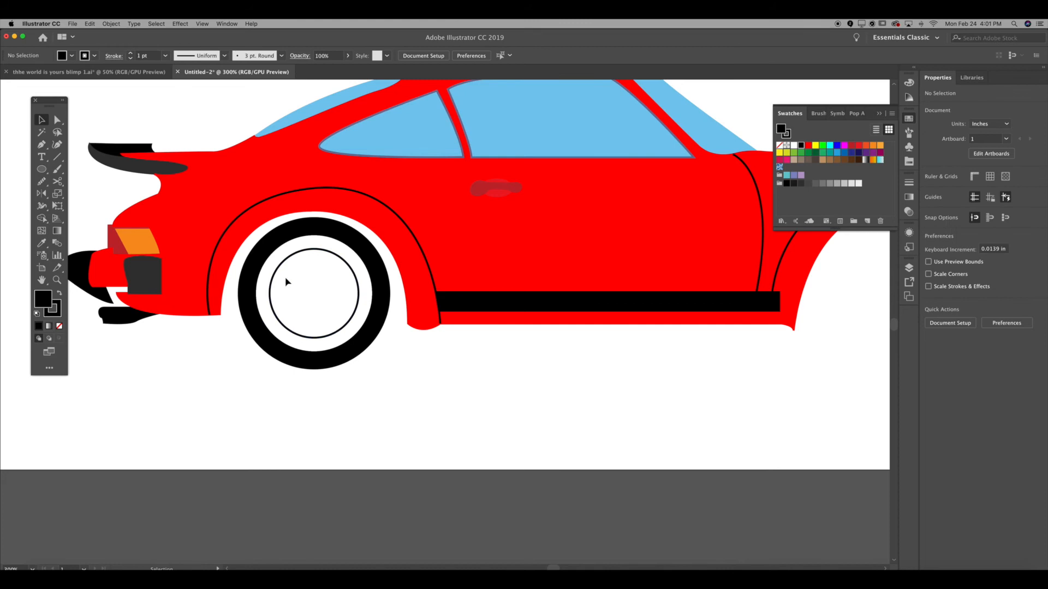
- Build a separate rim ring from the rear wheel's middle and innermost circles with the Shape Builder tool
click(307, 236)
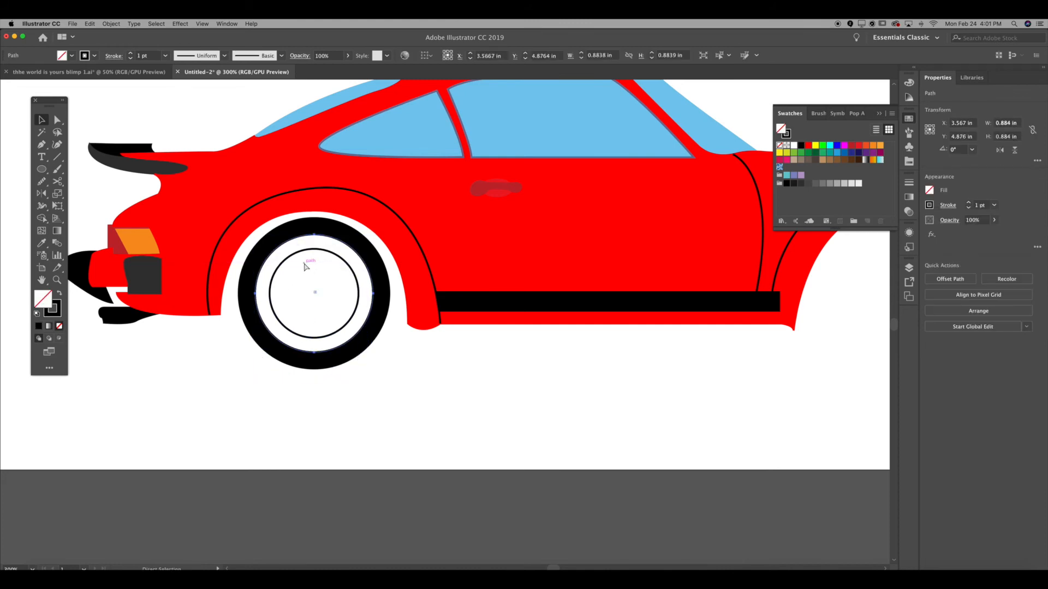
shift+click(314, 256)
click(42, 218)
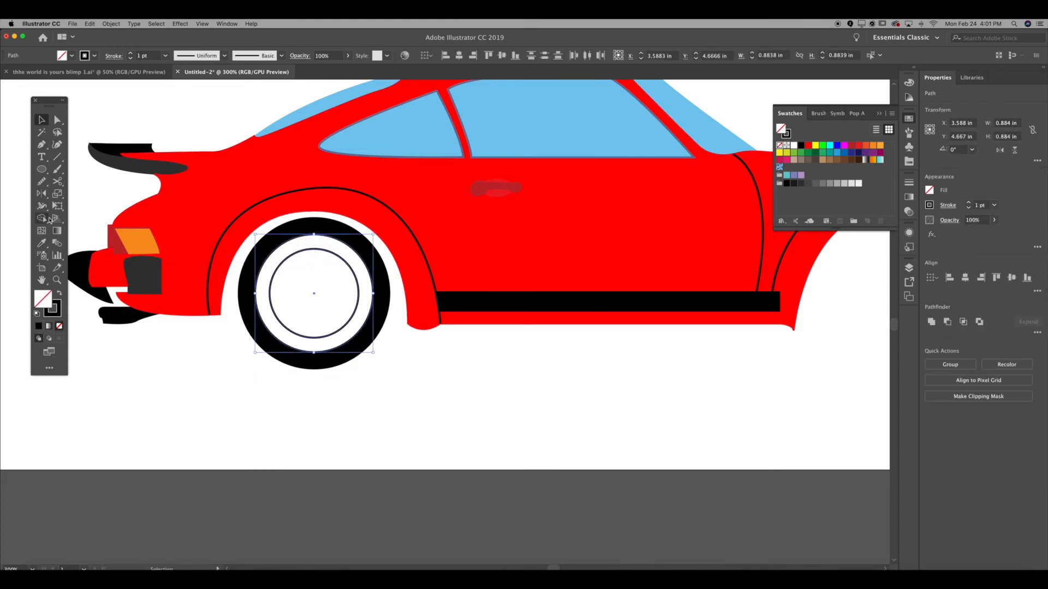
click(316, 248)
click(42, 120)
click(123, 410)
- Fill the rear wheel's innermost circle with black
mouse_move(329, 252)
mouse_down()
mouse_move(325, 268)
mouse_move(329, 253)
mouse_up()
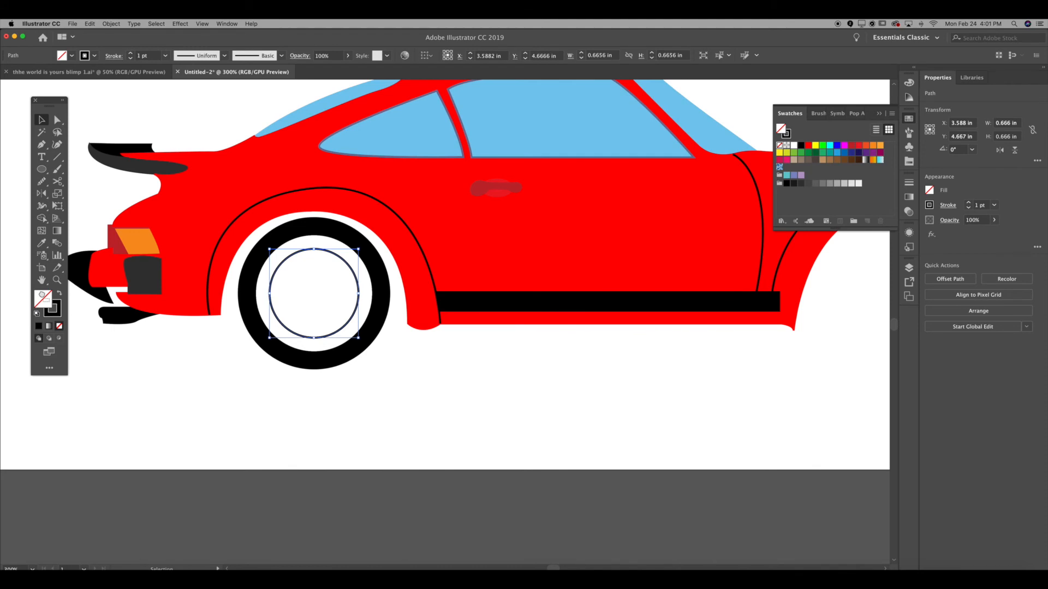
drag(52, 309, 42, 297)
key(super+shift+a)
- Give the rim ring inside the black tyre a light grey fill and stroke
click(314, 237)
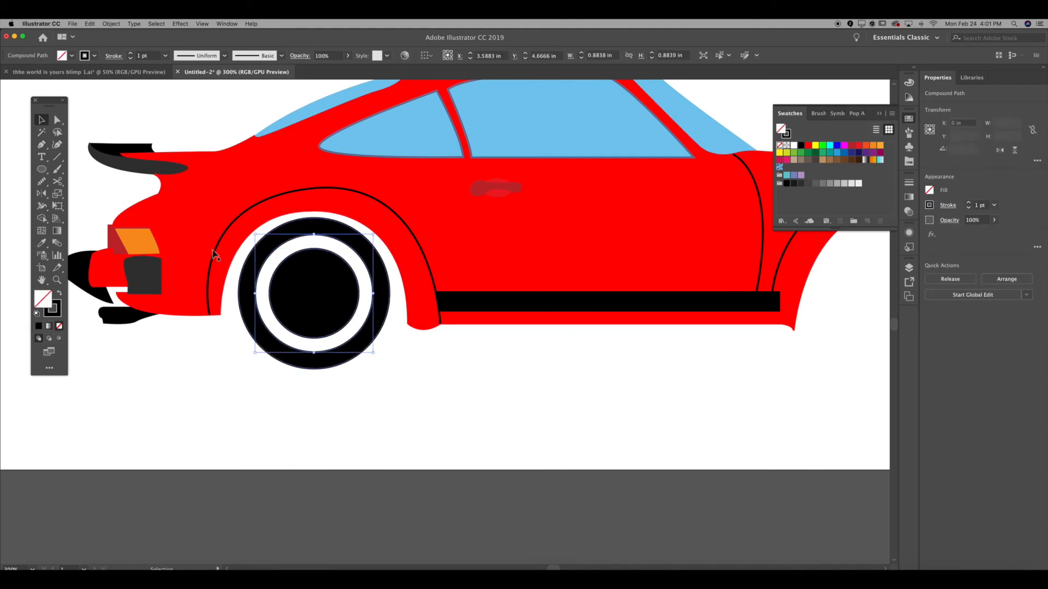
click(829, 184)
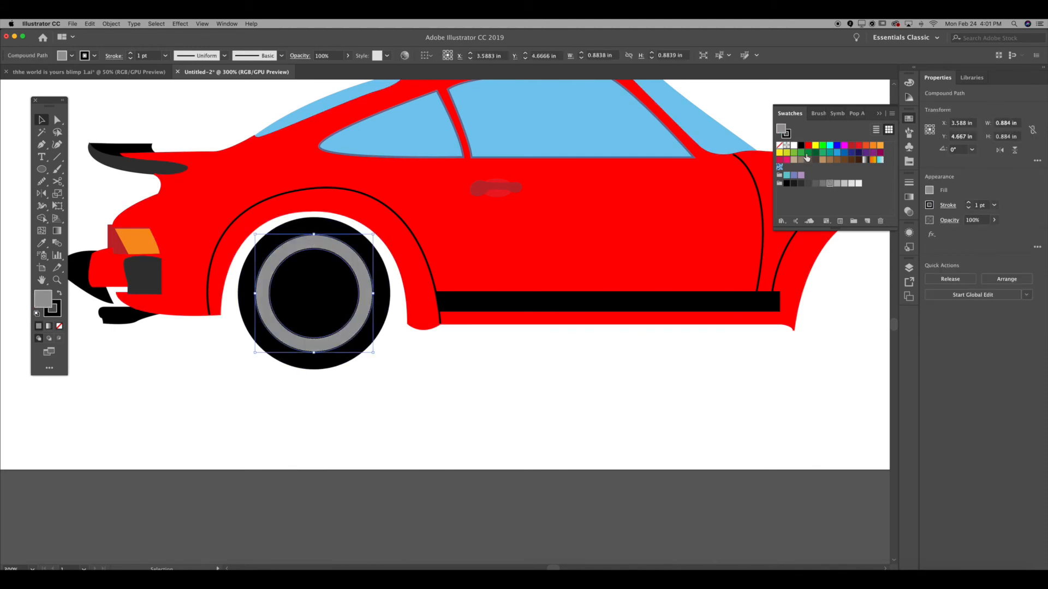
drag(786, 133, 787, 137)
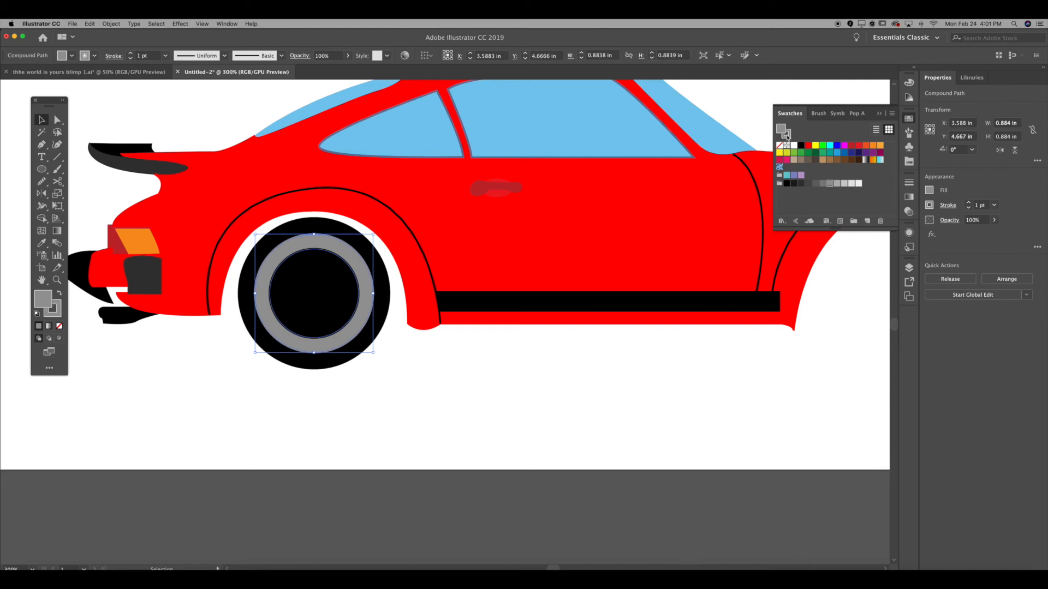
click(843, 184)
drag(785, 133, 788, 136)
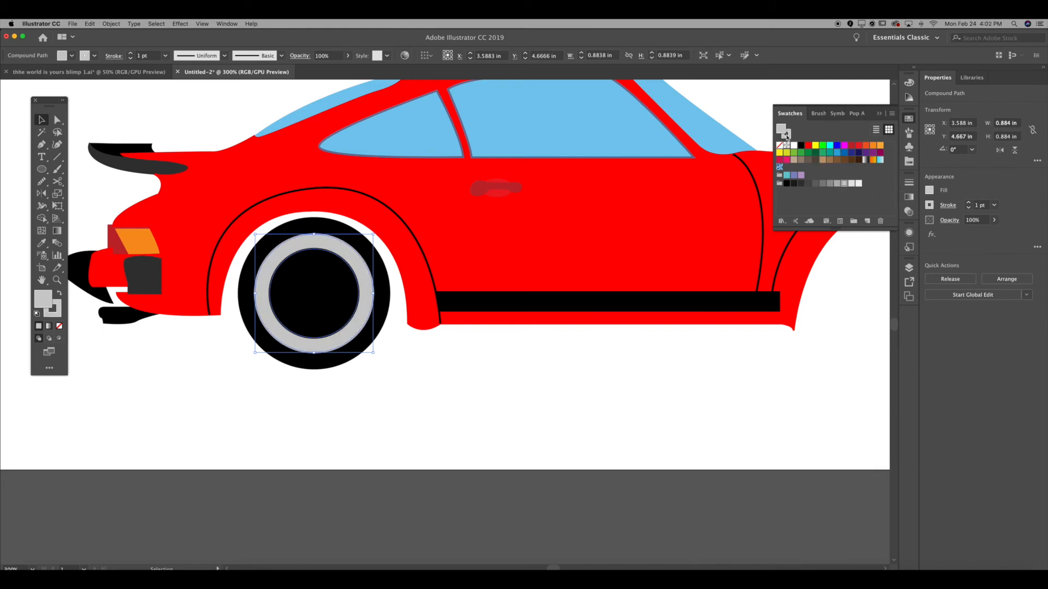
- Try orange as the fill and stroke of the wheel's centre disc
click(352, 287)
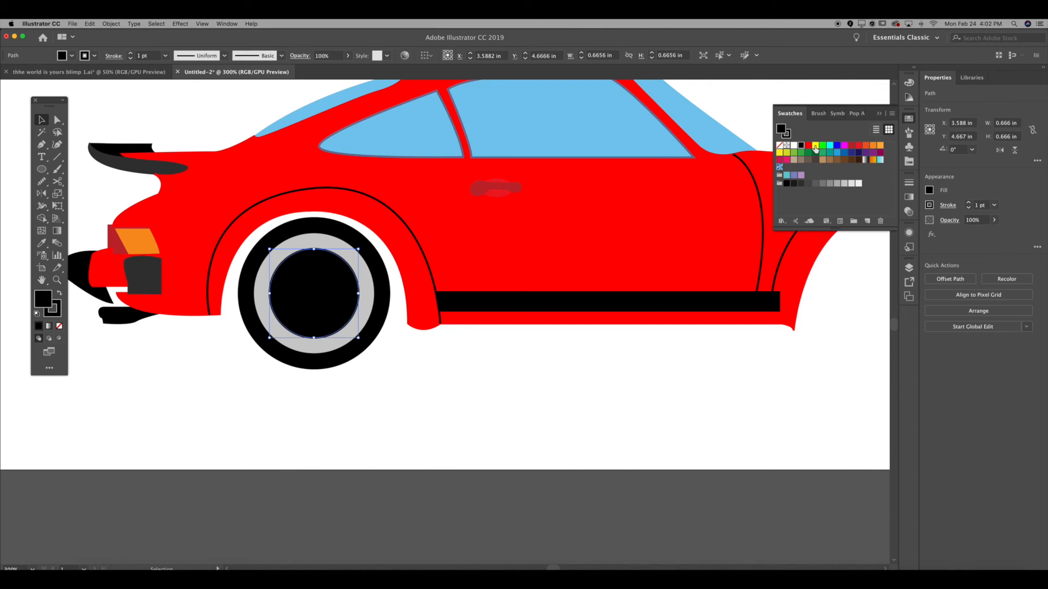
click(879, 145)
drag(786, 135, 785, 132)
click(523, 404)
click(302, 299)
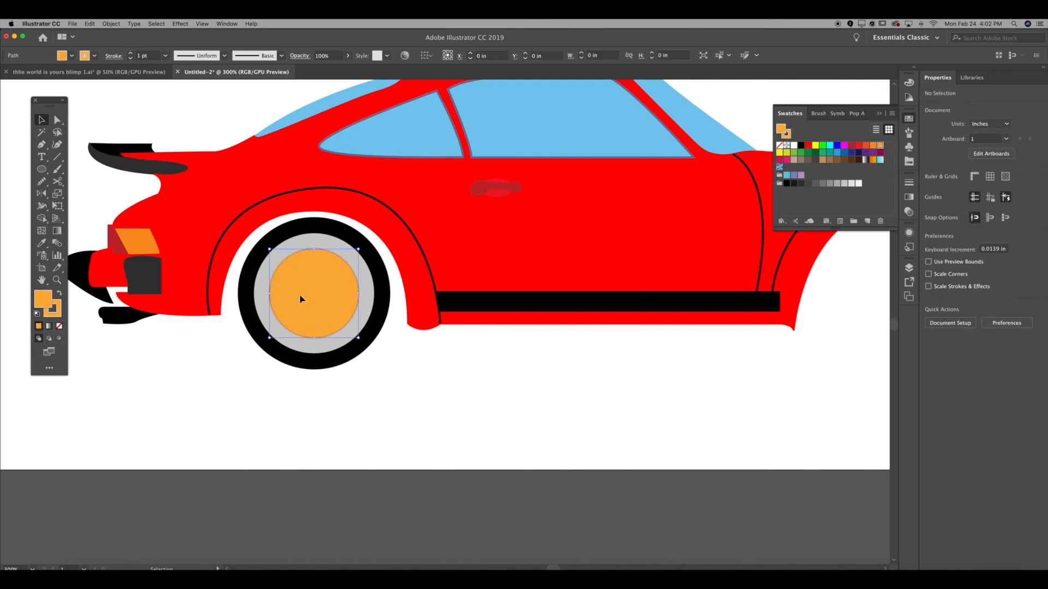
- Recolour the wheel's centre disc fill and stroke to the mustard yellow D8BF05
click(815, 146)
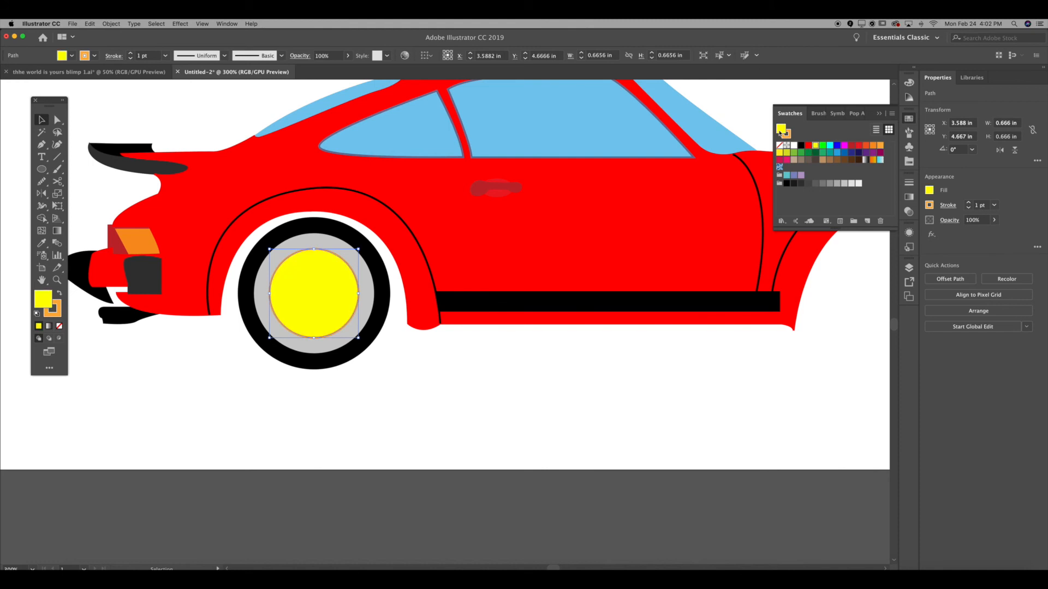
double_click(781, 129)
click(649, 202)
drag(696, 281, 697, 283)
drag(661, 203, 670, 189)
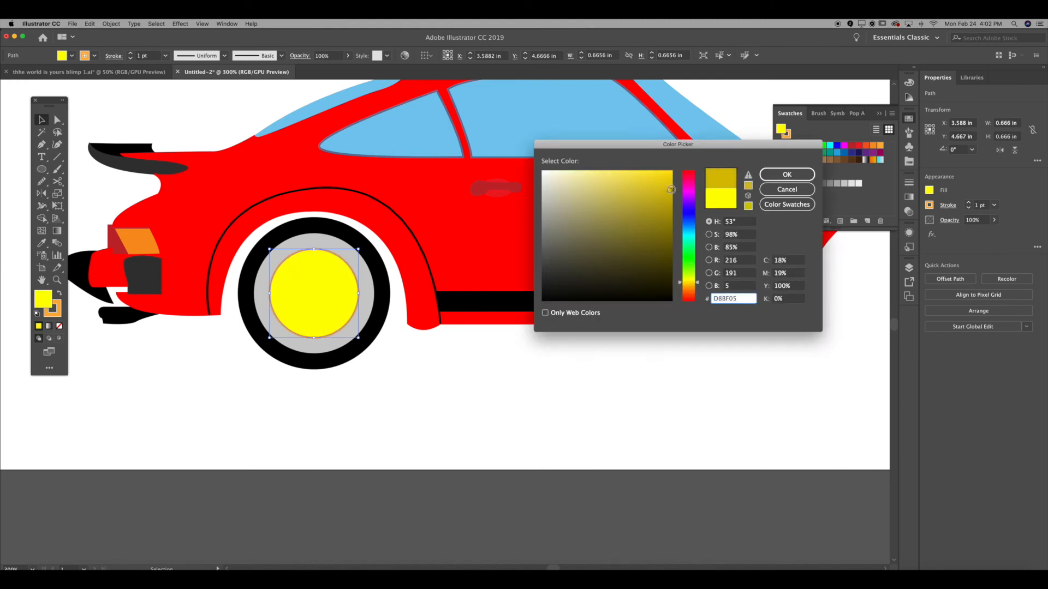
click(786, 175)
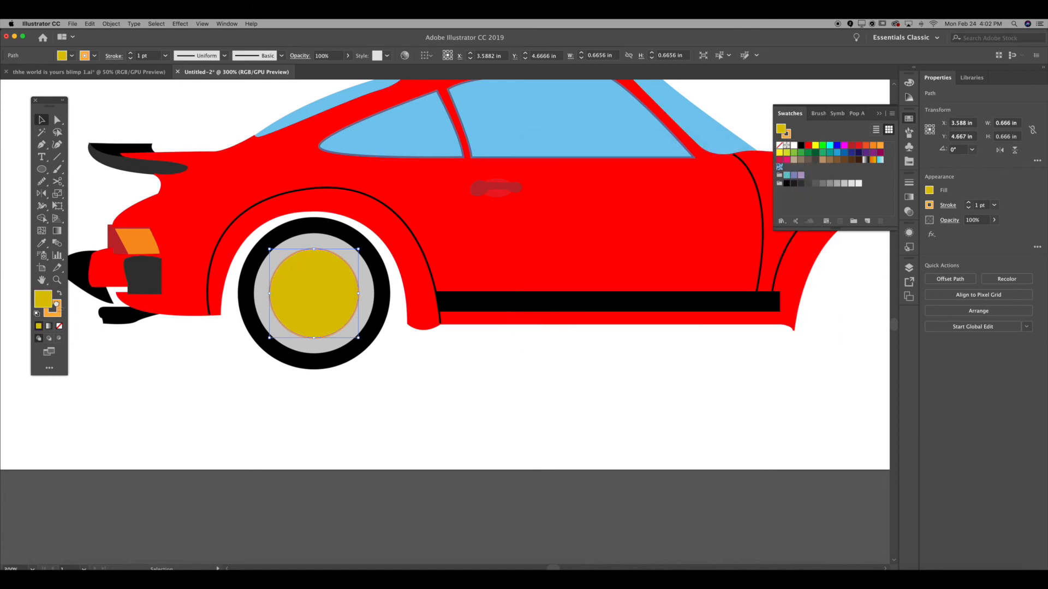
click(228, 407)
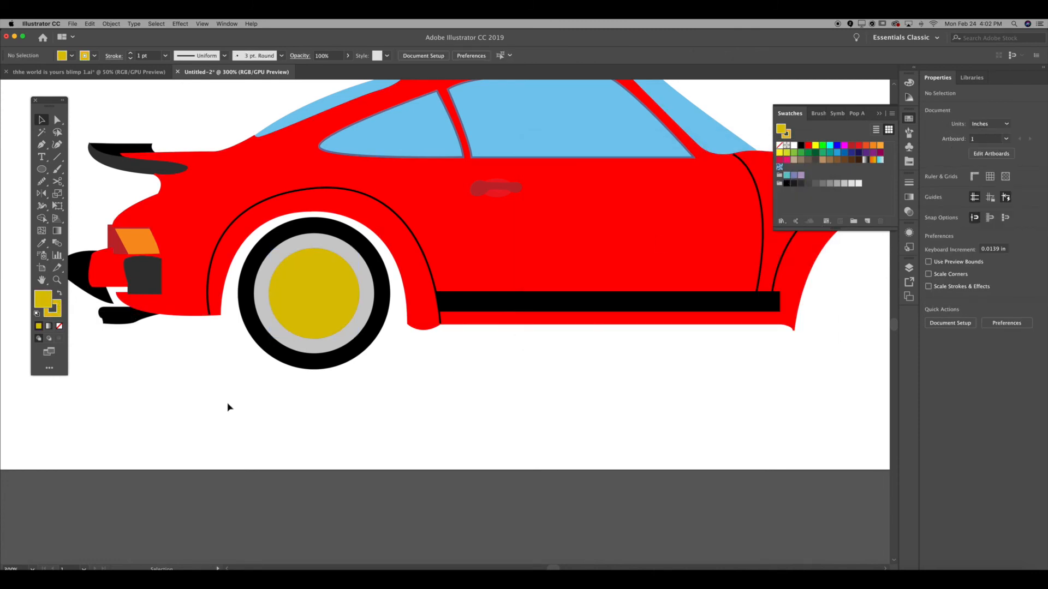
- Move the yellow centre disc and grey rim ring off the wheel to check beneath them, and undo both moves
drag(323, 319, 267, 404)
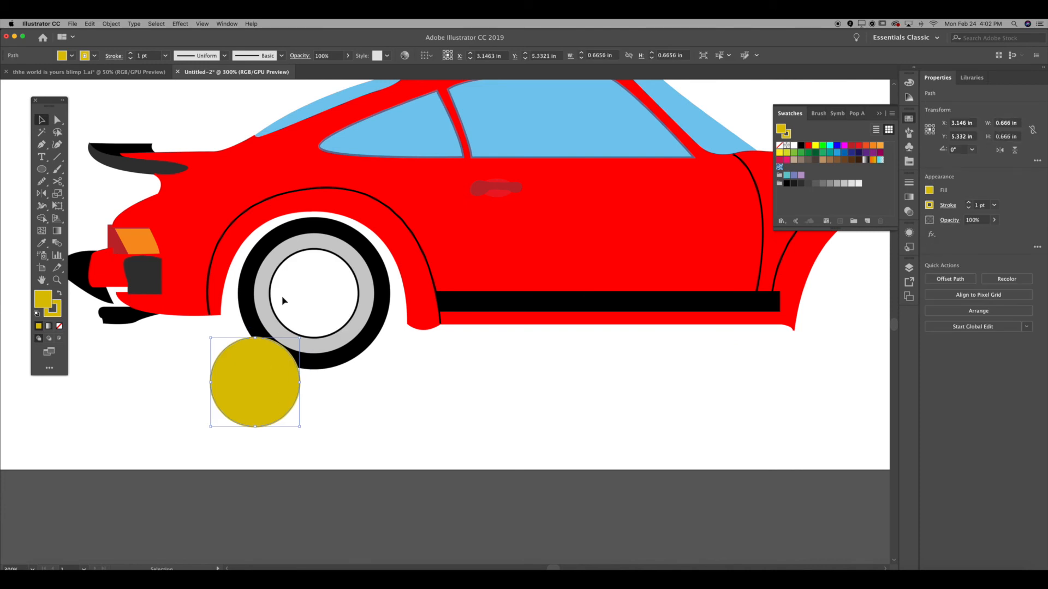
drag(272, 317, 389, 404)
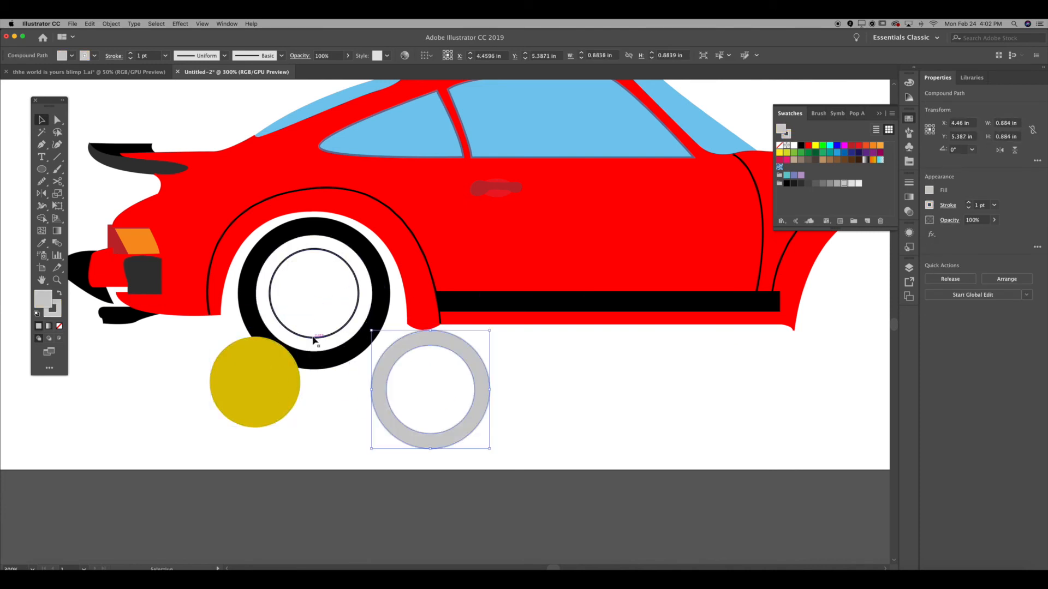
key(super+z)
key(super+z)
- Remove the leftover black circle outline around the yellow centre disc, and check under the disc and rim ring for other stray paths
click(307, 316)
key(super+shift+a)
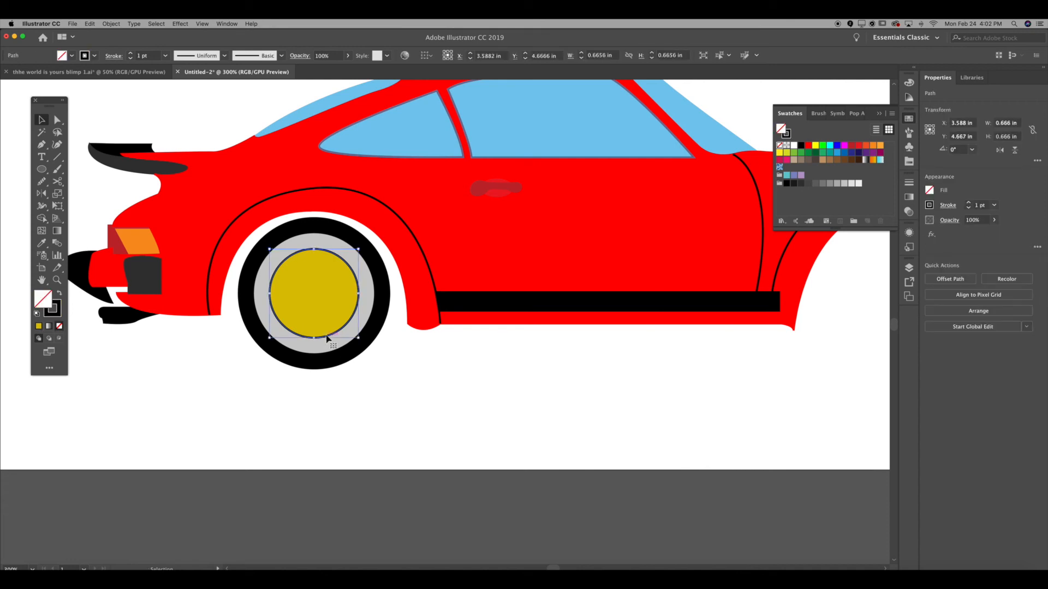
drag(326, 318, 356, 448)
click(278, 335)
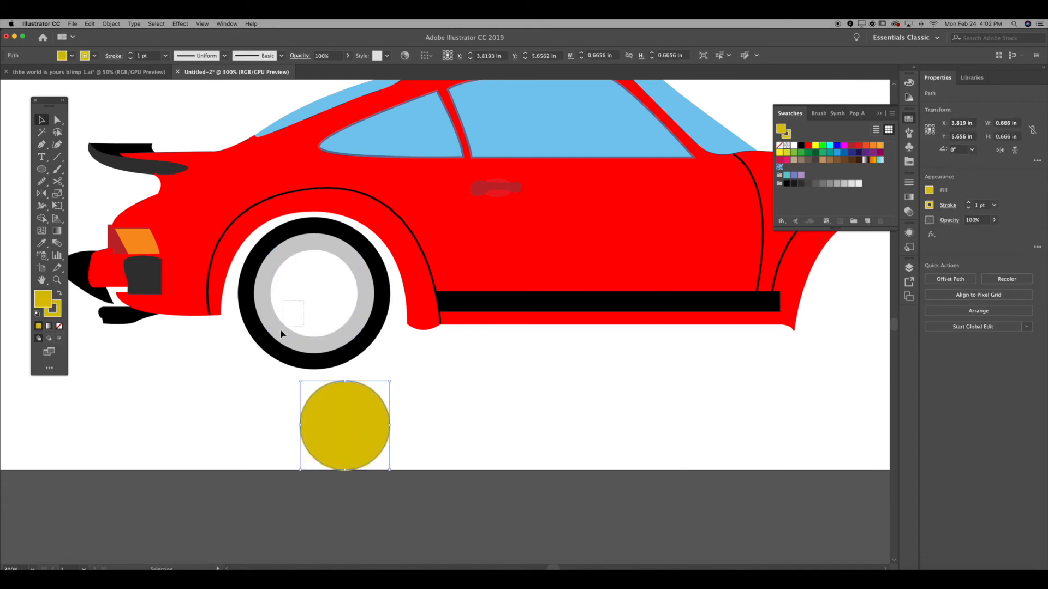
drag(274, 335, 159, 422)
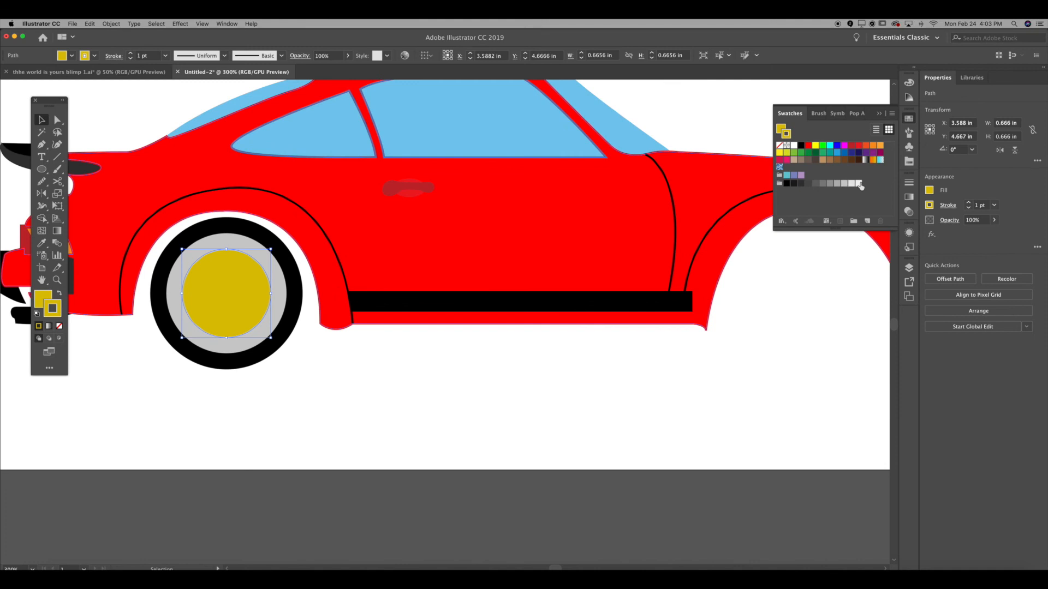
- Set the centre disc's stroke and fill to the near-white grey swatch
click(859, 183)
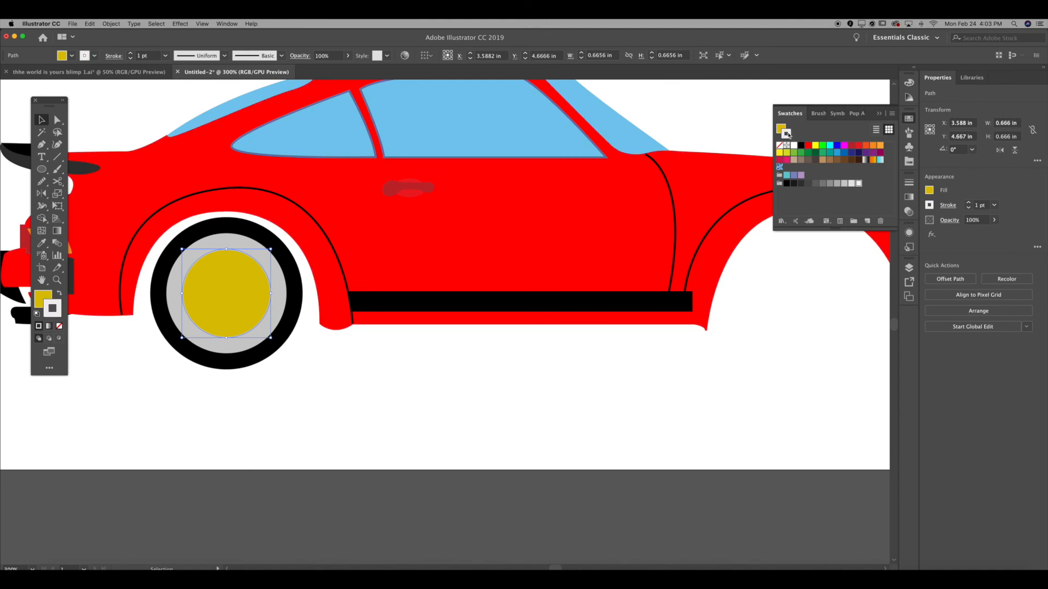
click(781, 129)
click(858, 184)
click(336, 322)
- Group the rear wheel's tyre, rim ring and centre disc, leaving the car body out of the selection
drag(249, 431, 237, 309)
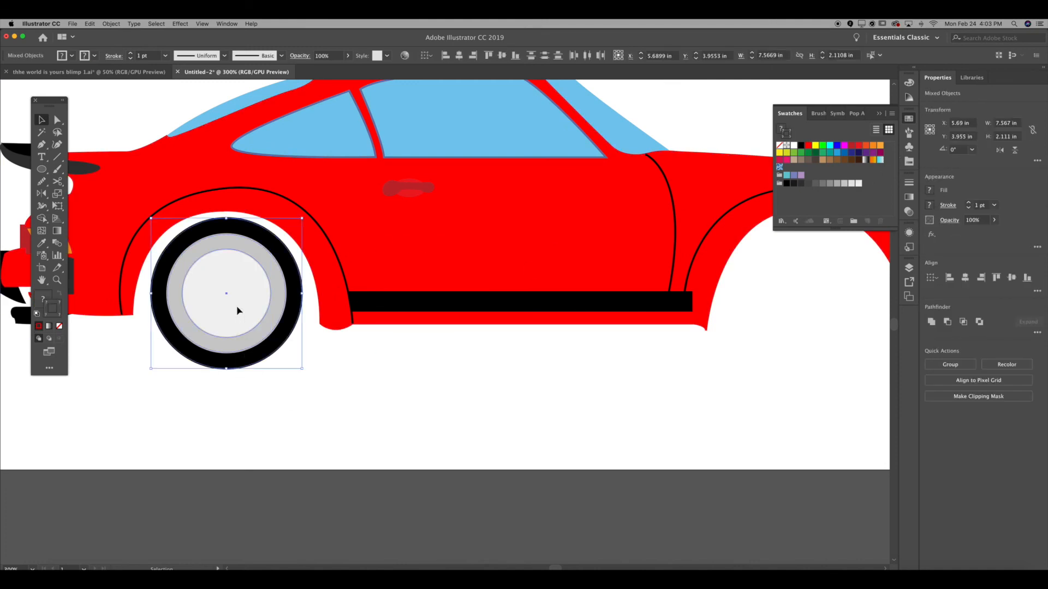
key(v)
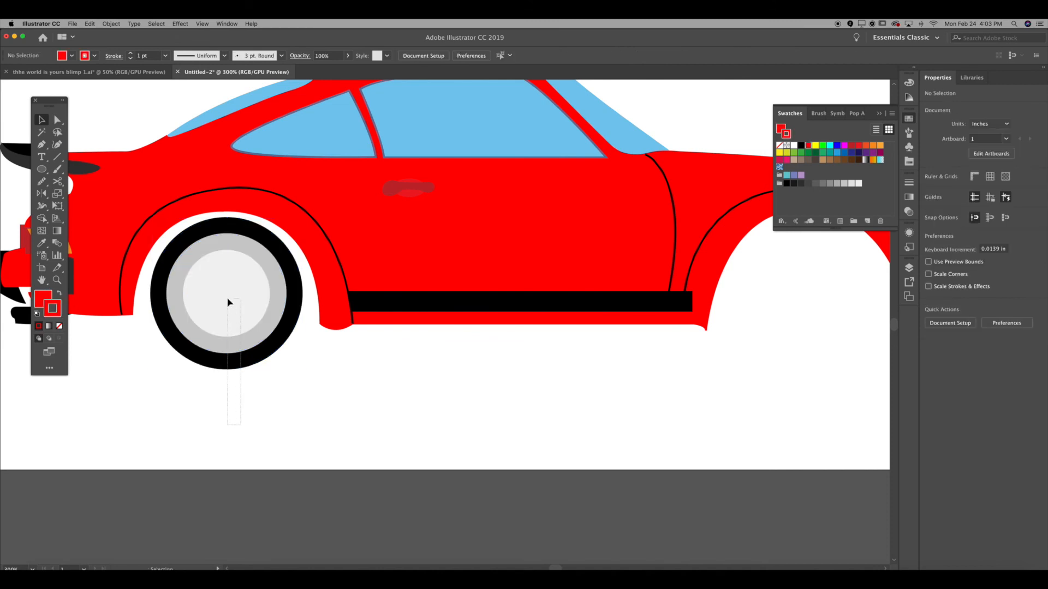
right_click(304, 389)
click(322, 439)
click(291, 391)
- Duplicate the grouped rear wheel and shift the copy horizontally into the front wheel arch, at X about 7.935 in
drag(236, 298, 236, 298)
key(super)
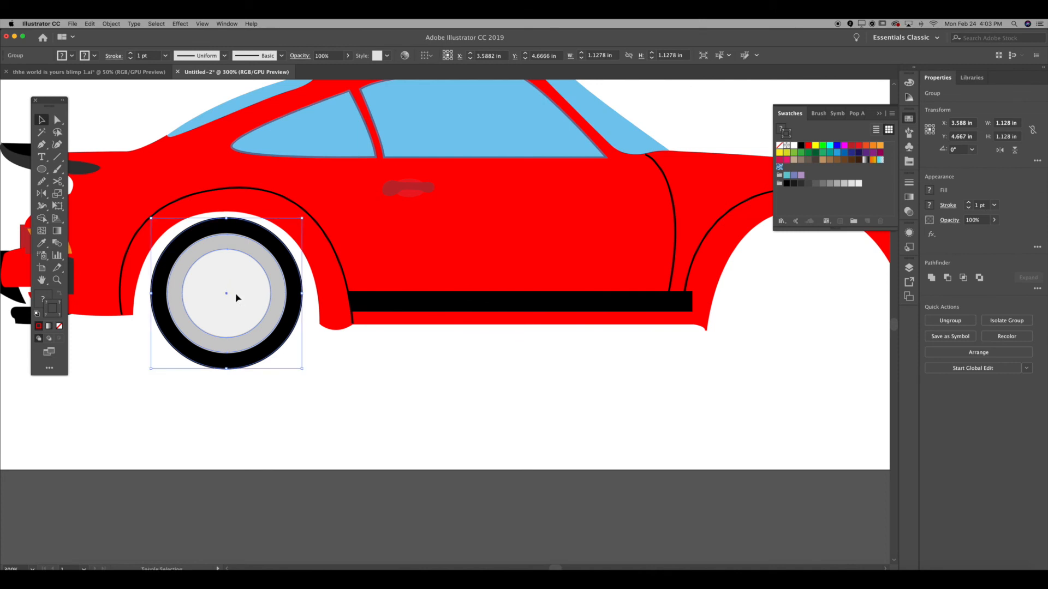
key(alt+shift+Right)
key(shift+Right)
key(shift+Right)
key(shift+Right)
key(shift+Right)
key(shift+Right)
key(shift+Right)
key(shift+Right)
key(shift+Right)
key(shift+Right)
key(shift+Right)
key(shift+Right)
key(shift+Right)
key(shift+Right)
key(shift+Right)
key(shift+Right)
key(shift+Right)
key(shift+Right)
key(shift+Right)
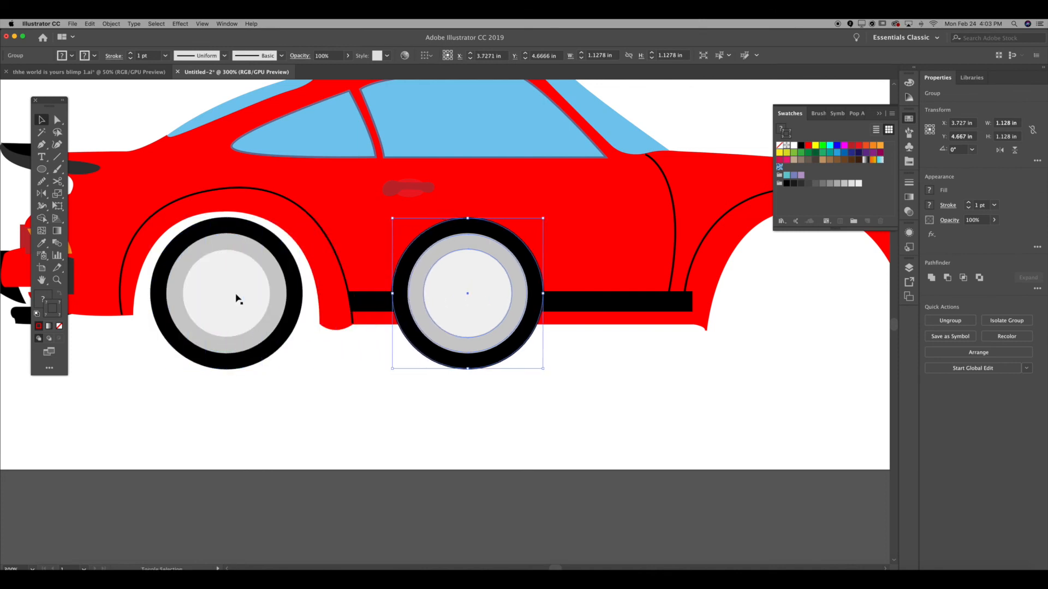
key(shift+Right)
key(shift+Right)
key(shift+Right)
key(shift+Right)
key(shift+Right)
key(shift+Right)
key(shift+Right)
key(shift+Right)
key(shift+Right)
key(shift+Right)
key(shift+Right)
key(shift+Right)
key(shift+Right)
key(shift+Right)
key(shift+Right)
key(shift+Right)
key(shift+Right)
key(shift+Right)
key(shift+Right)
key(shift+Right)
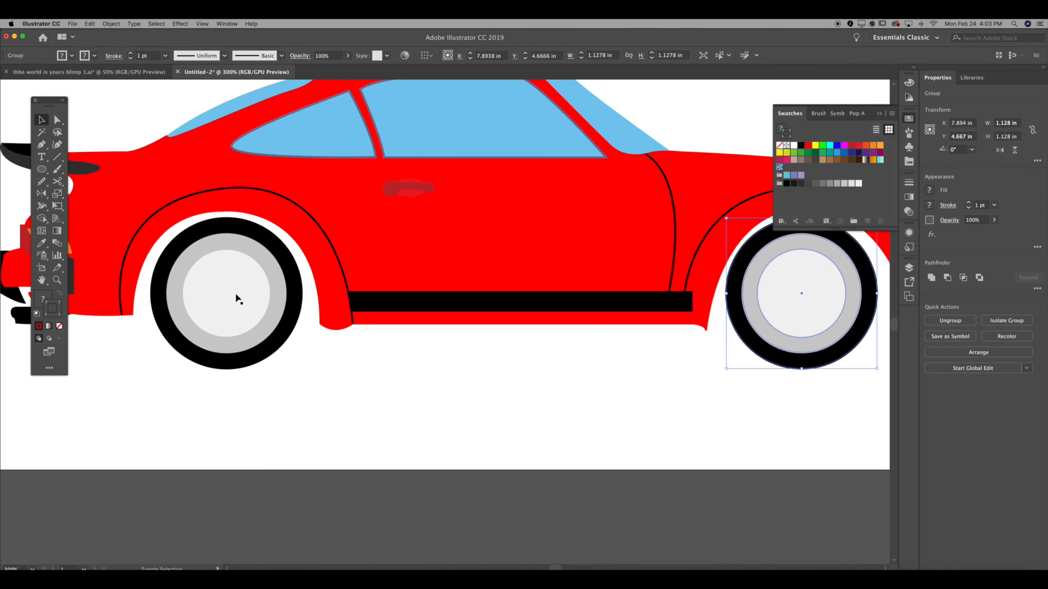
key(Right)
key(Right)
scroll(236, 294, up, 1)
key(super+space)
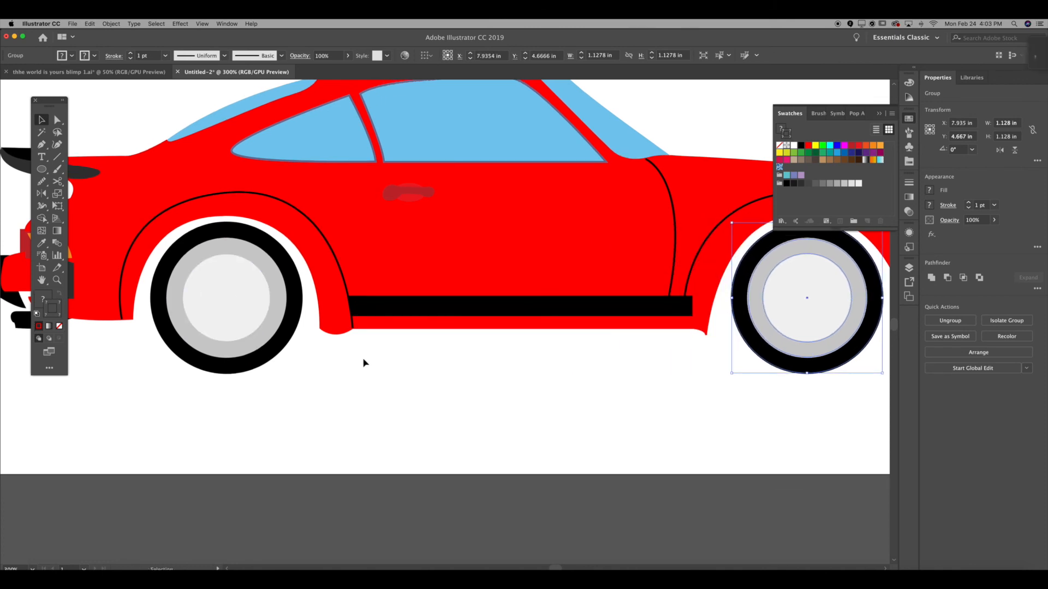
click(912, 44)
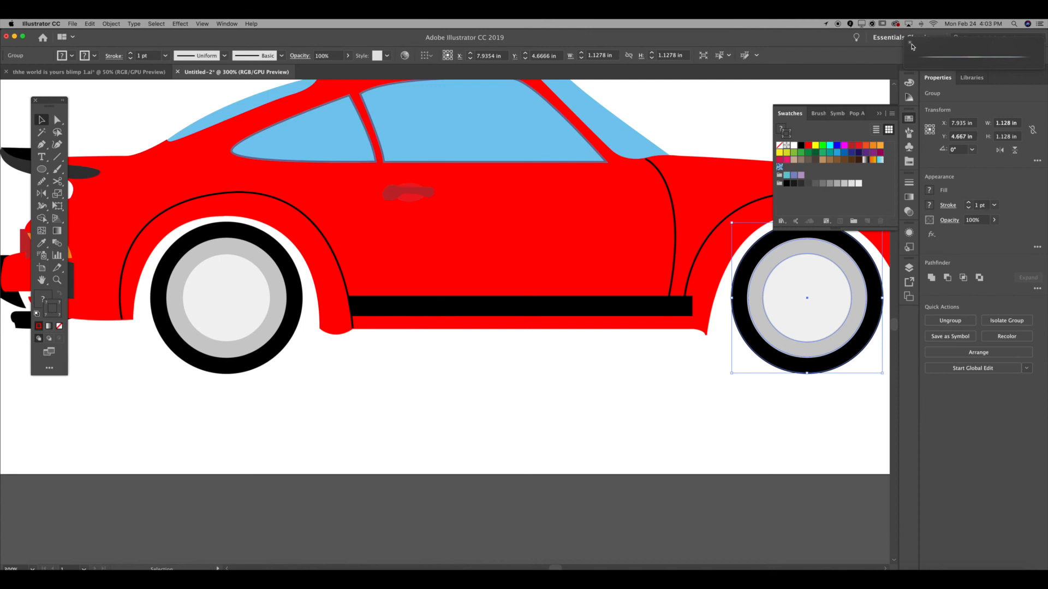
click(702, 129)
- Move the complete car with both wheels up by about 0.57 in on the artboard
key(super+minus)
key(super+minus)
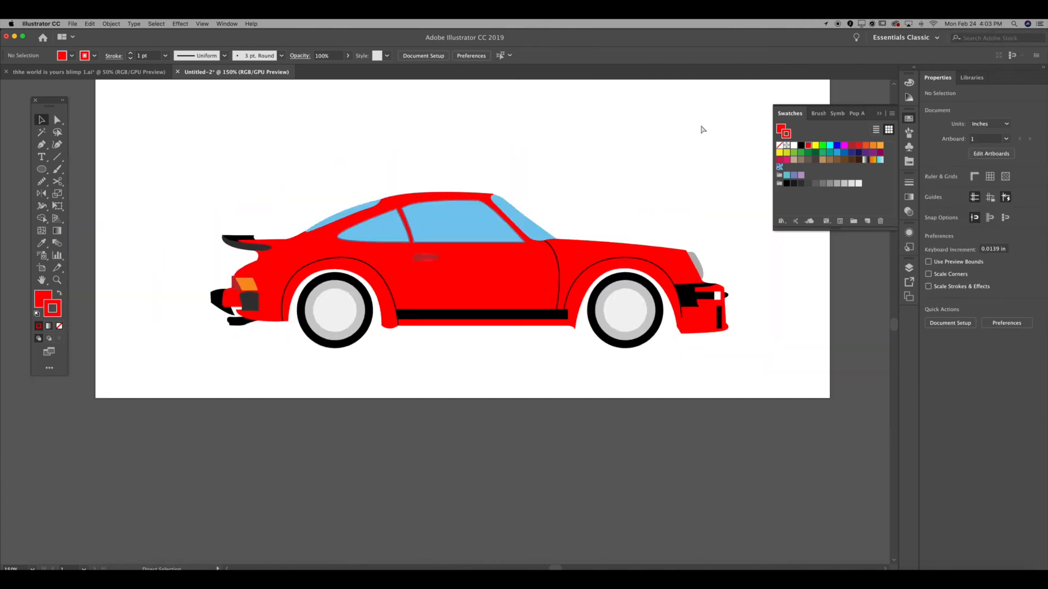
key(super+minus)
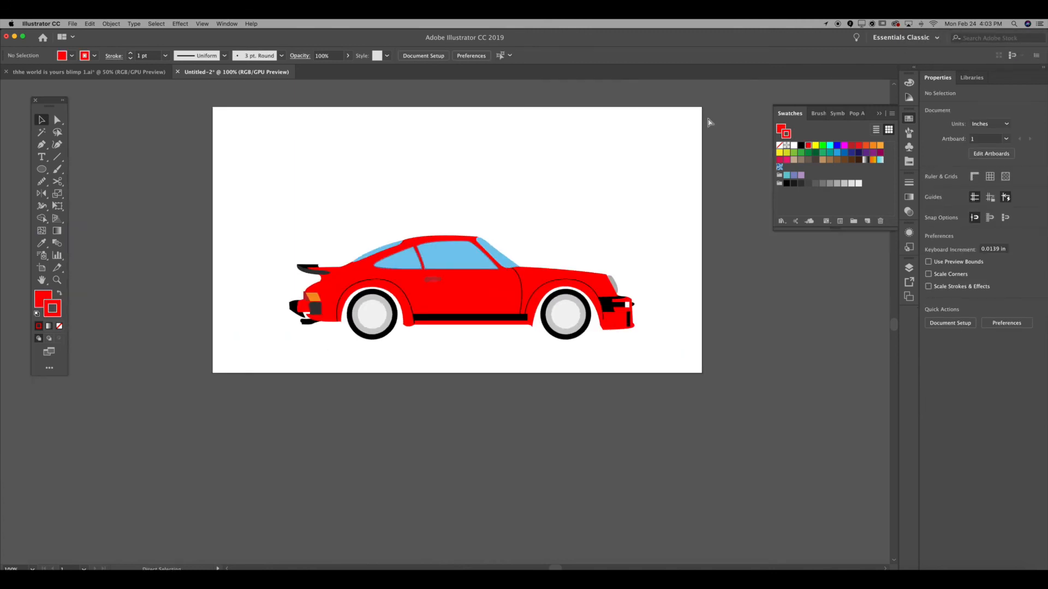
key(super+plus)
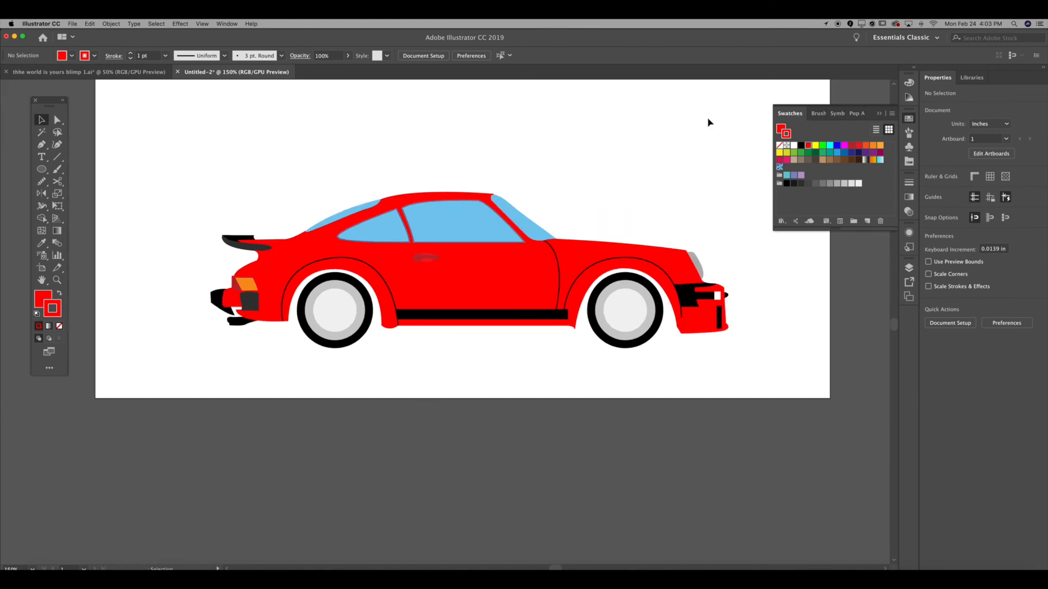
drag(170, 178, 757, 377)
drag(457, 271, 460, 233)
right_click(498, 347)
click(441, 361)
- Recolour the red car body, setting both its stroke and fill to the light green swatch
click(474, 234)
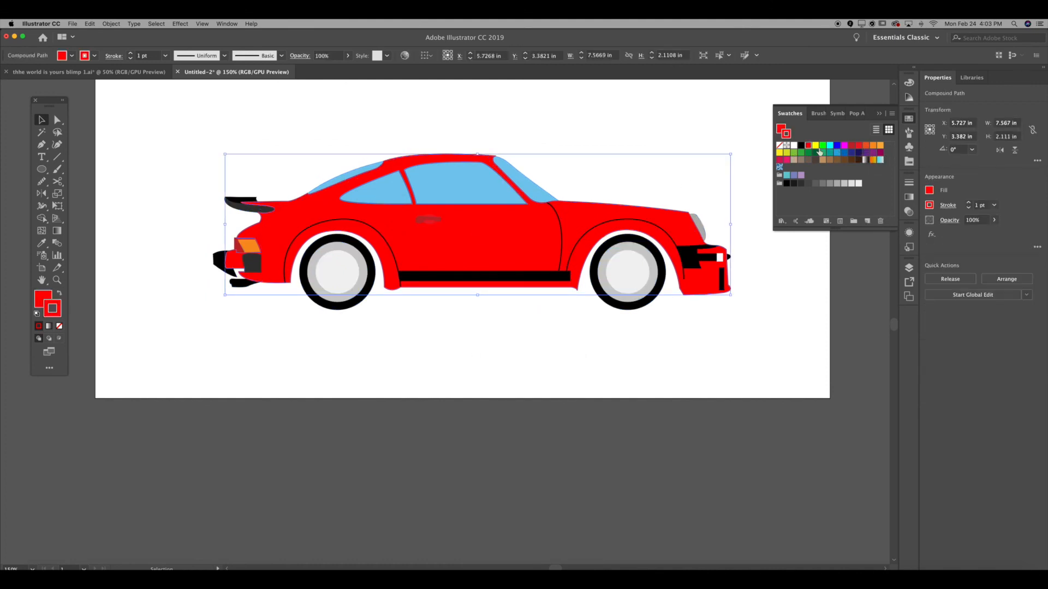
click(787, 154)
drag(788, 136, 781, 129)
click(629, 140)
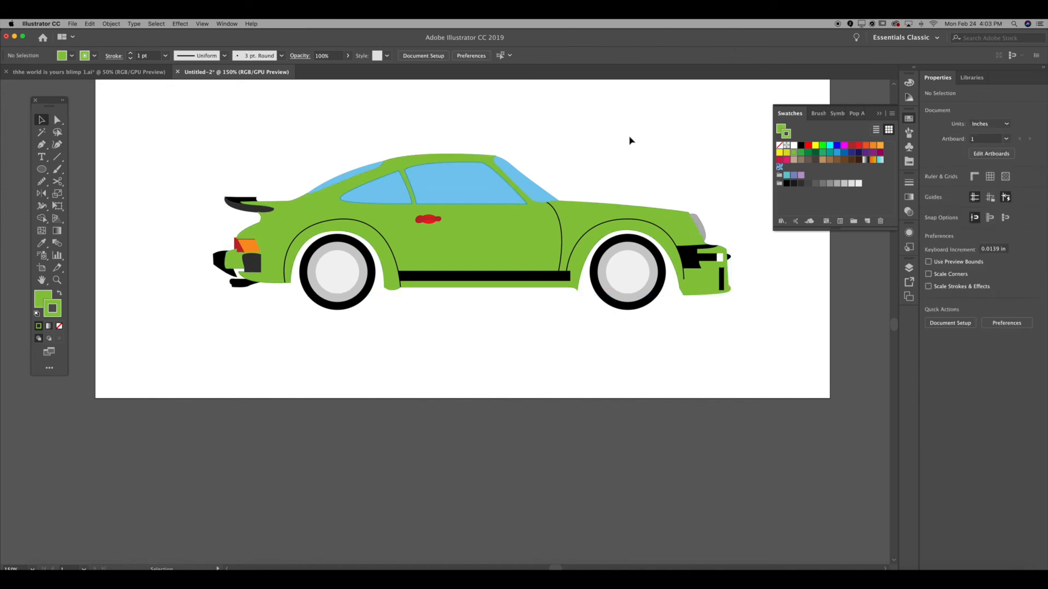
- Set the stroke and fill of the door handle's central red ellipse to the medium green swatch
key(super+equal)
key(super+equal)
key(super+equal)
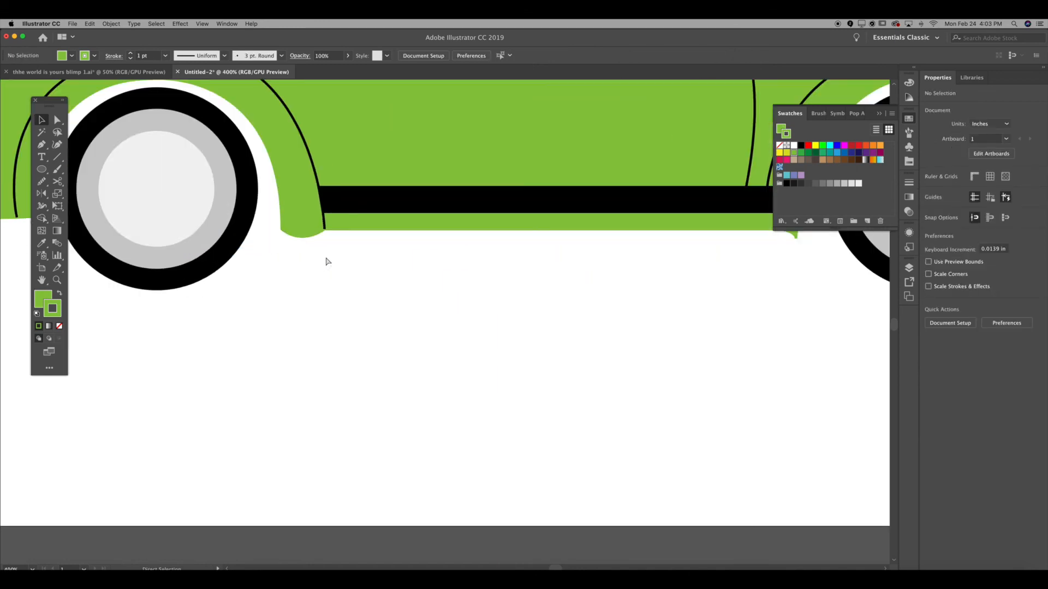
drag(479, 186, 491, 448)
click(416, 317)
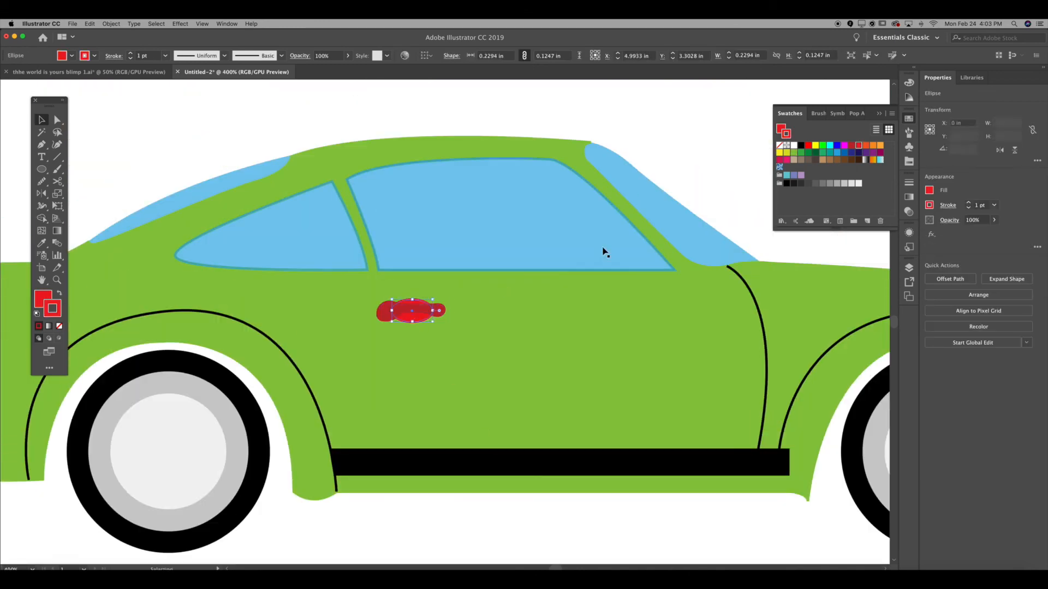
click(801, 148)
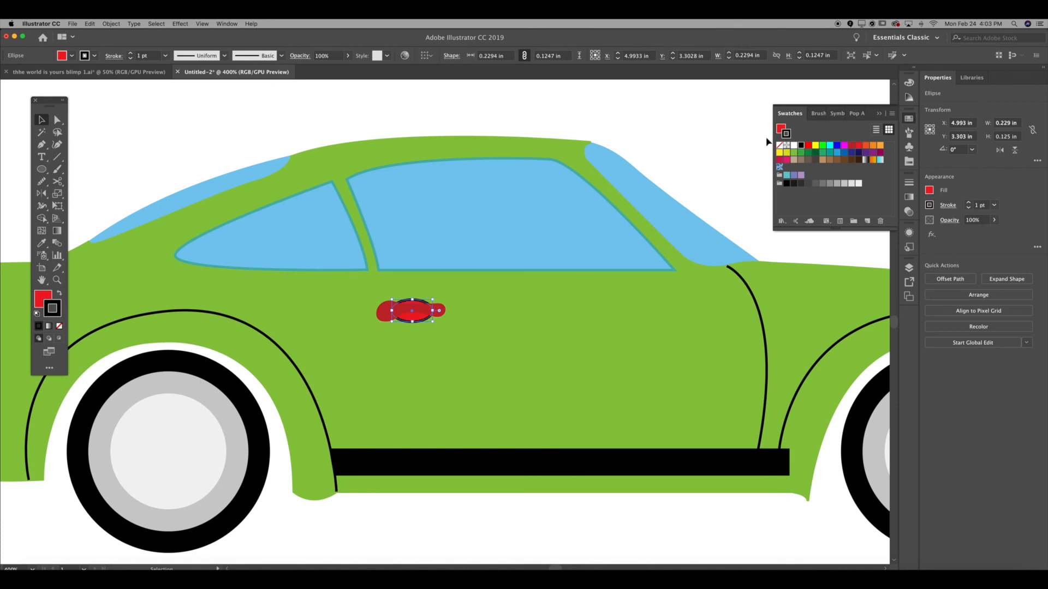
click(795, 153)
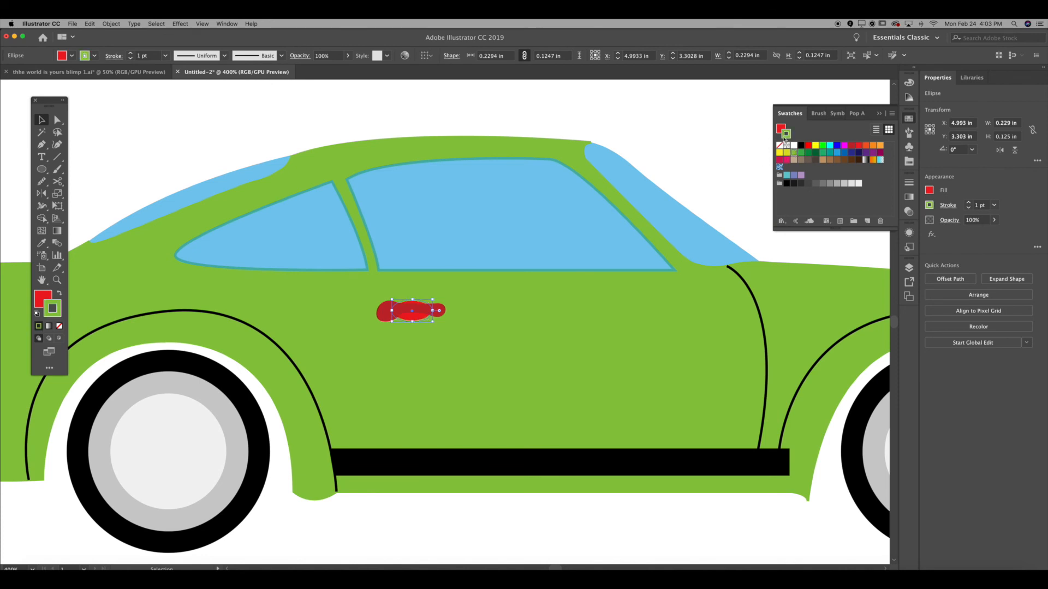
click(801, 152)
drag(788, 135, 782, 130)
click(715, 123)
- Set the stroke and fill of the door handle's grip to the dark green swatch
click(437, 312)
click(807, 154)
drag(788, 134, 782, 129)
click(711, 139)
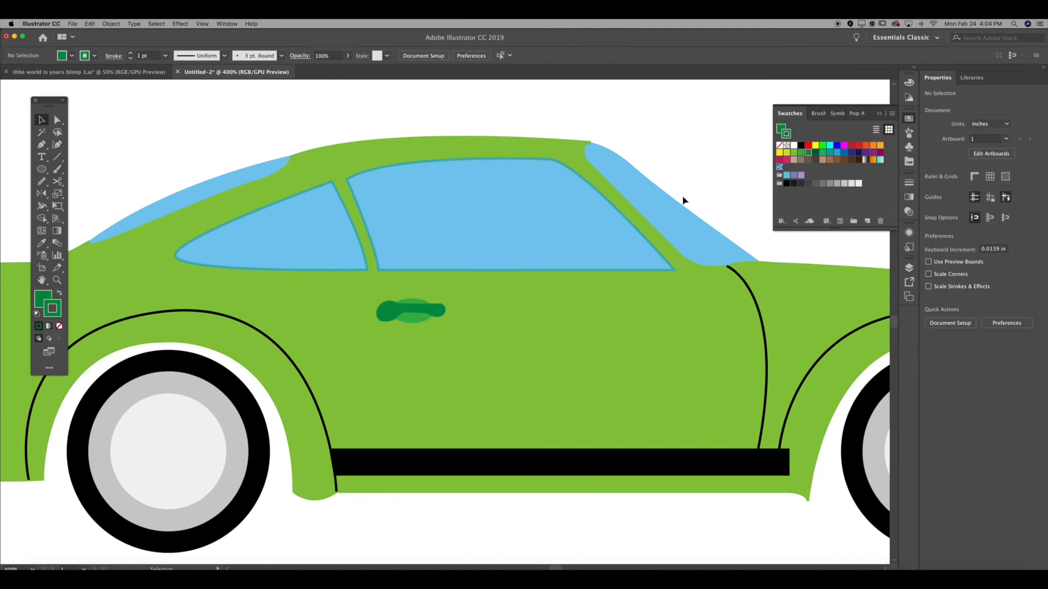
- Try a white-to-black linear gradient on the rear wheel group's stroke, with the midpoint at 87%
key(super+1)
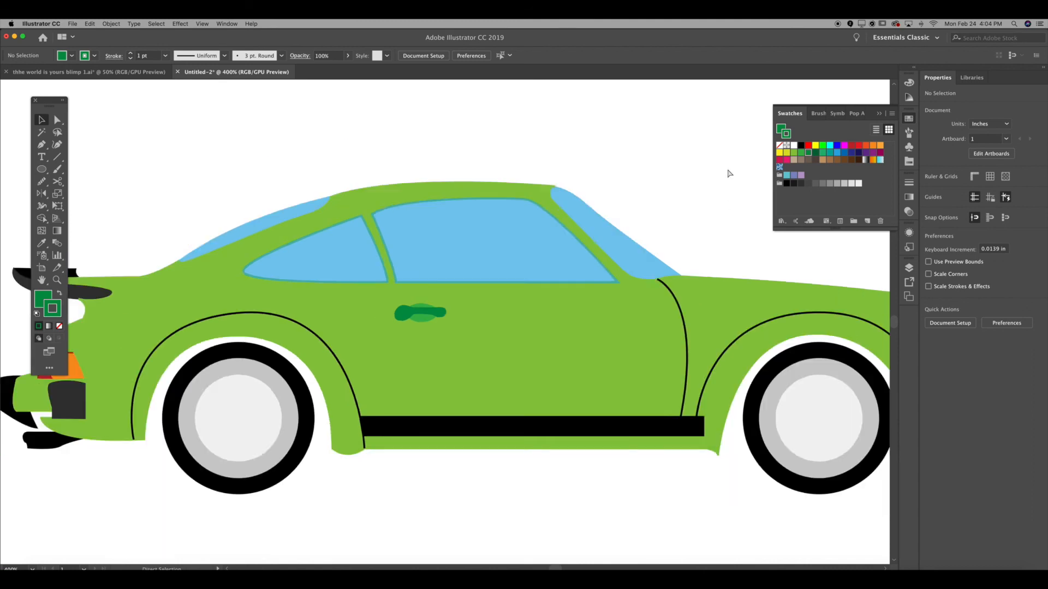
key(super+equal)
key(v)
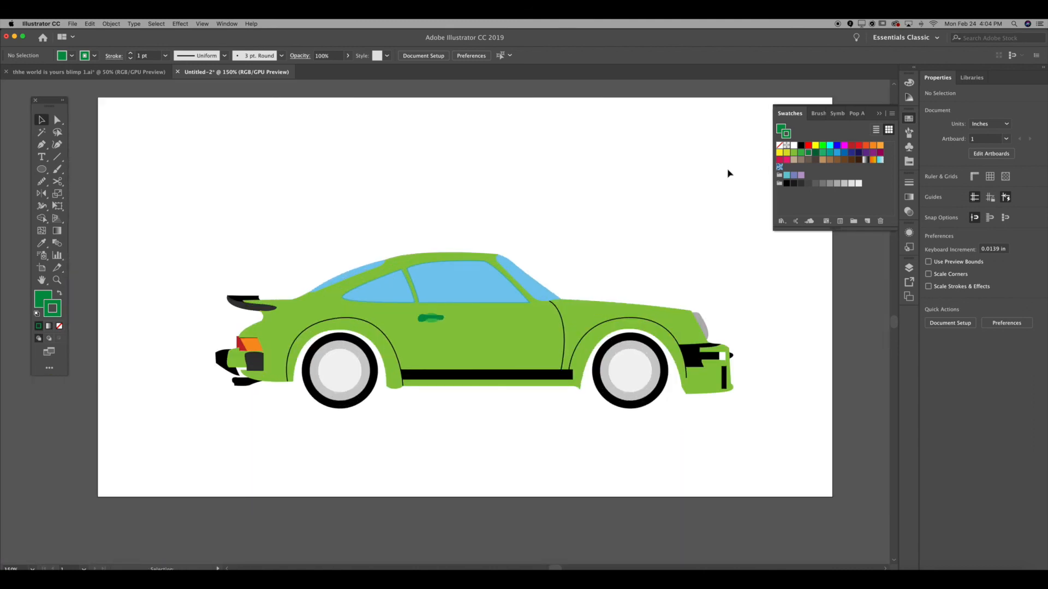
click(335, 350)
click(60, 232)
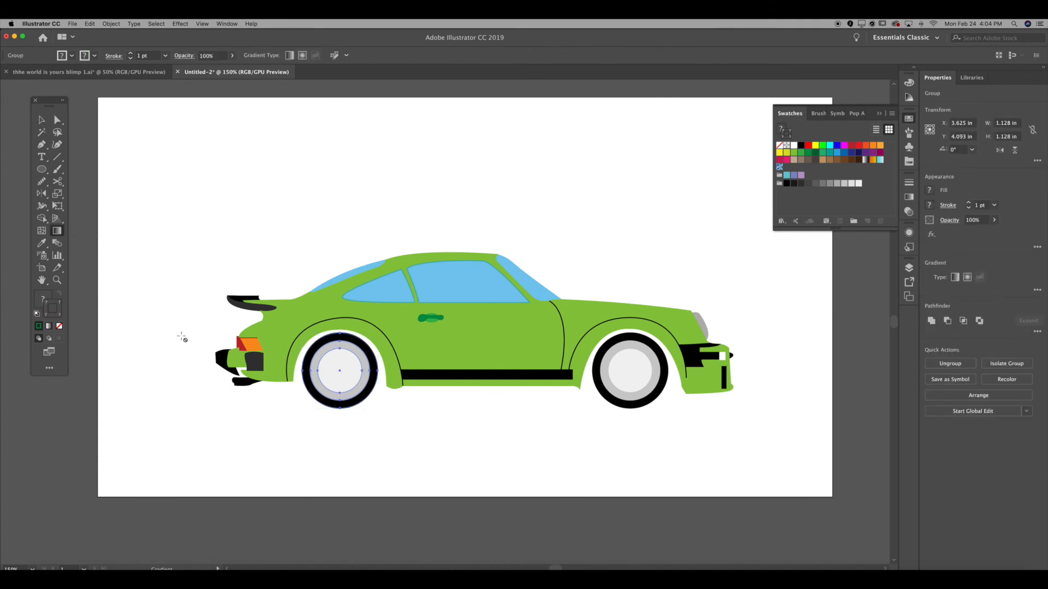
double_click(57, 231)
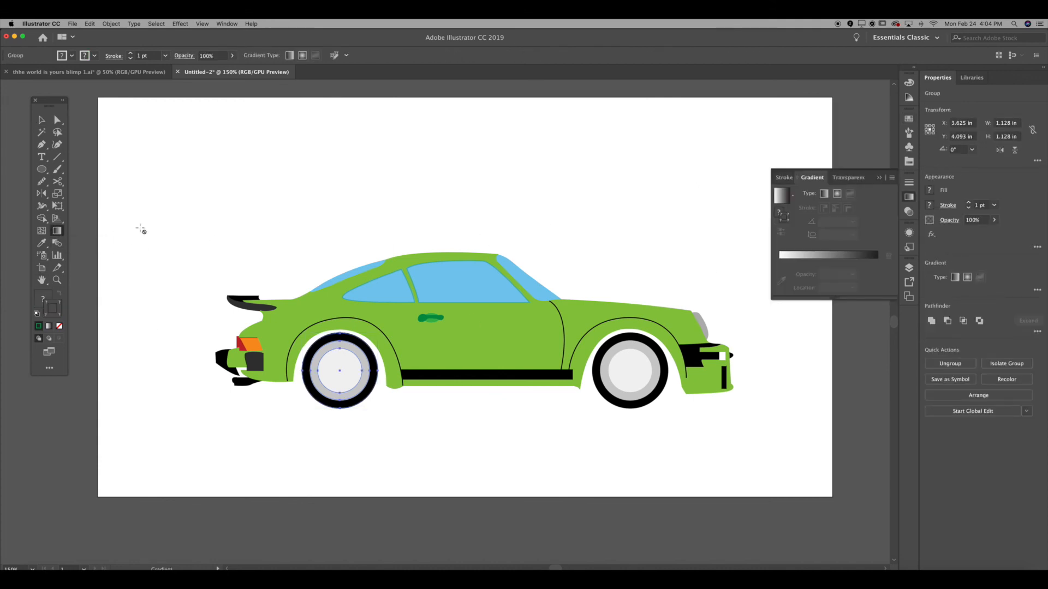
click(782, 257)
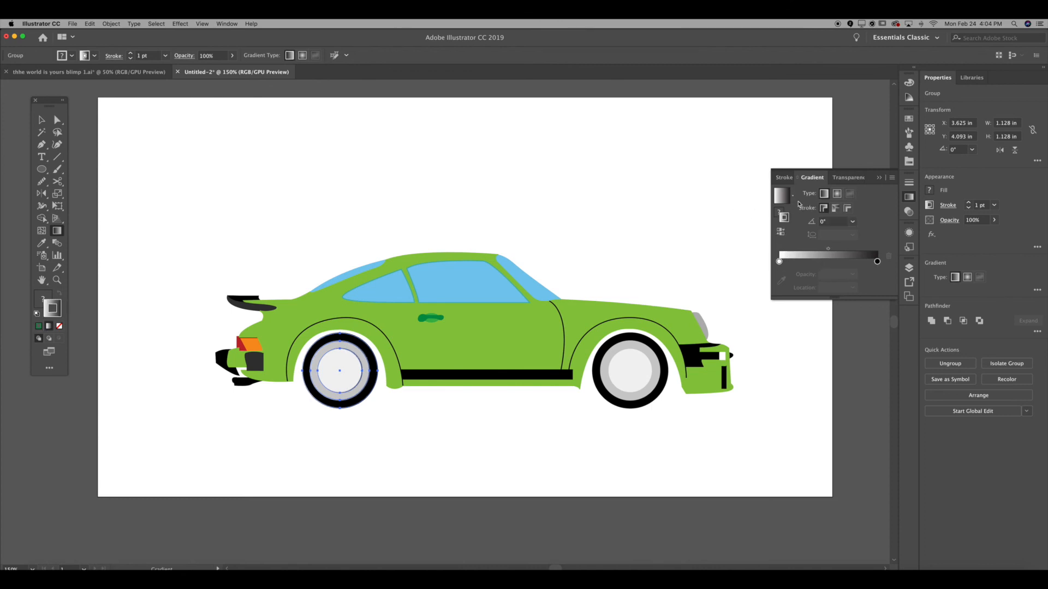
drag(830, 251, 864, 252)
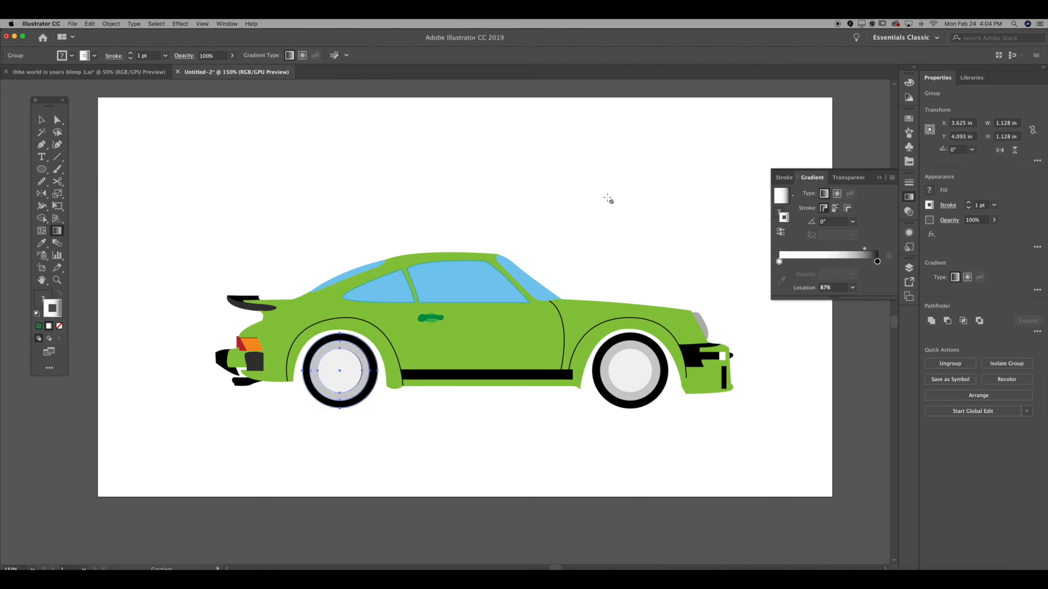
key(v)
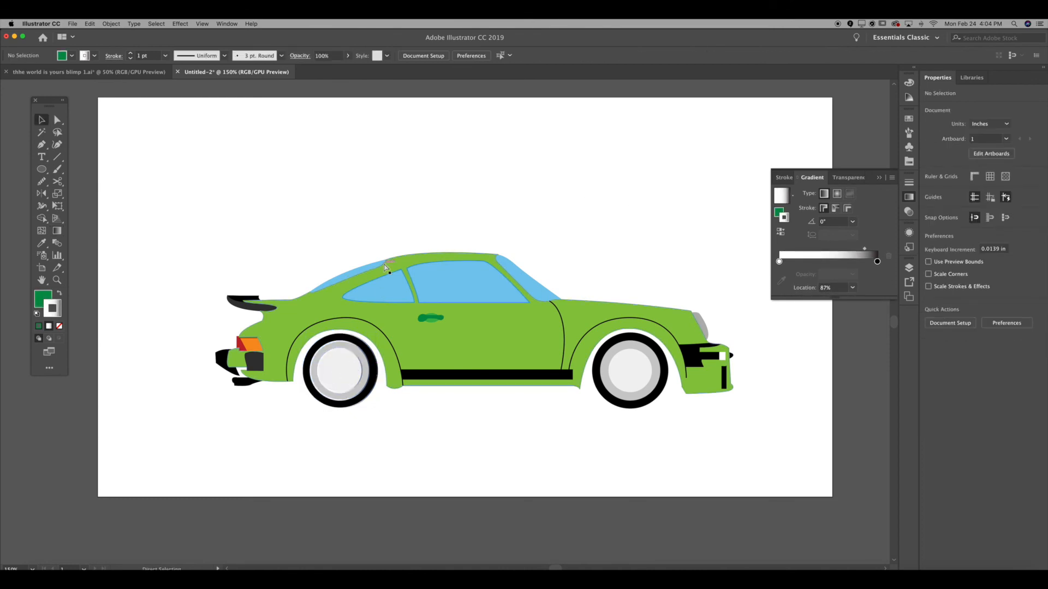
click(382, 240)
- Fill only the grey rim ring inside the rear wheel group with a white-to-black linear gradient, and leave isolation mode
double_click(344, 347)
click(344, 347)
click(48, 298)
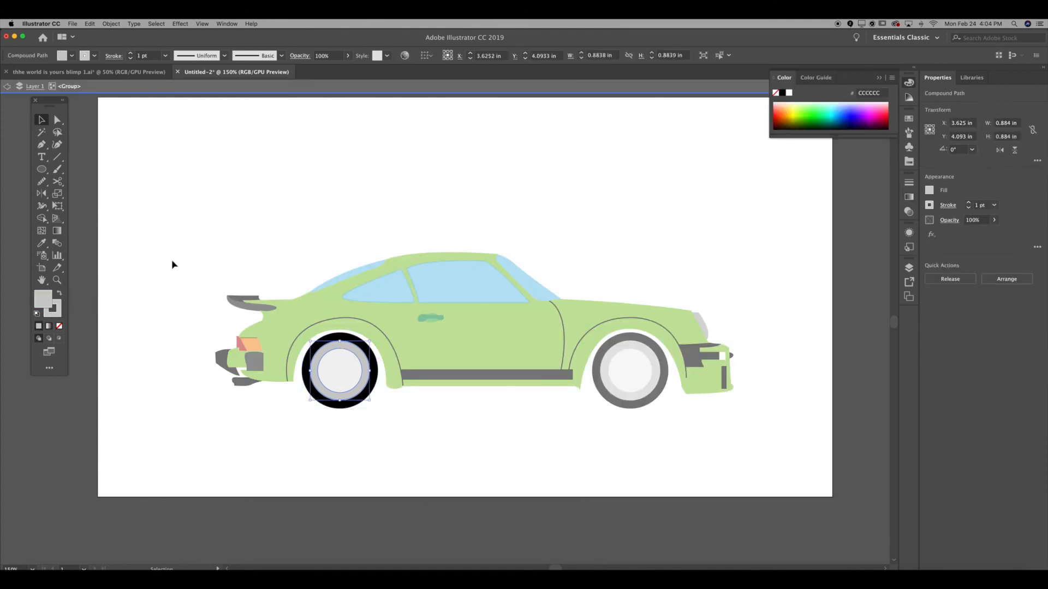
click(56, 231)
click(860, 260)
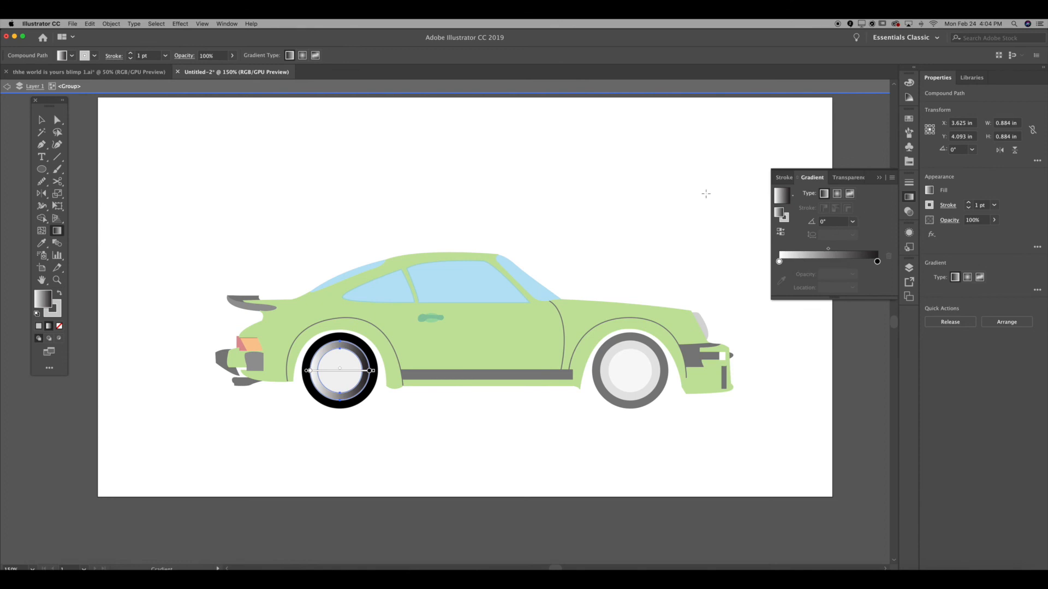
key(v)
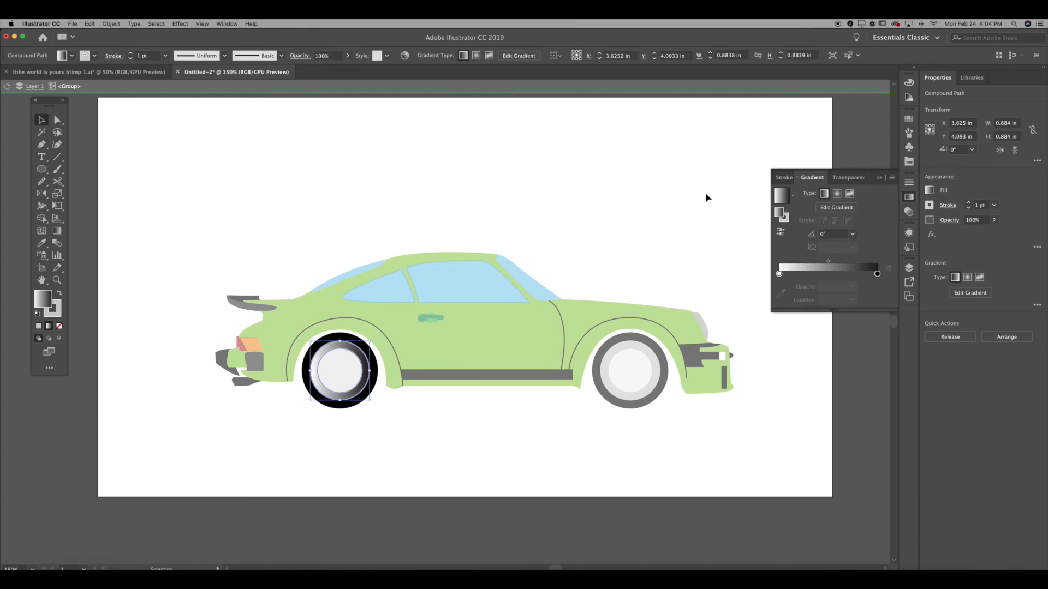
double_click(706, 198)
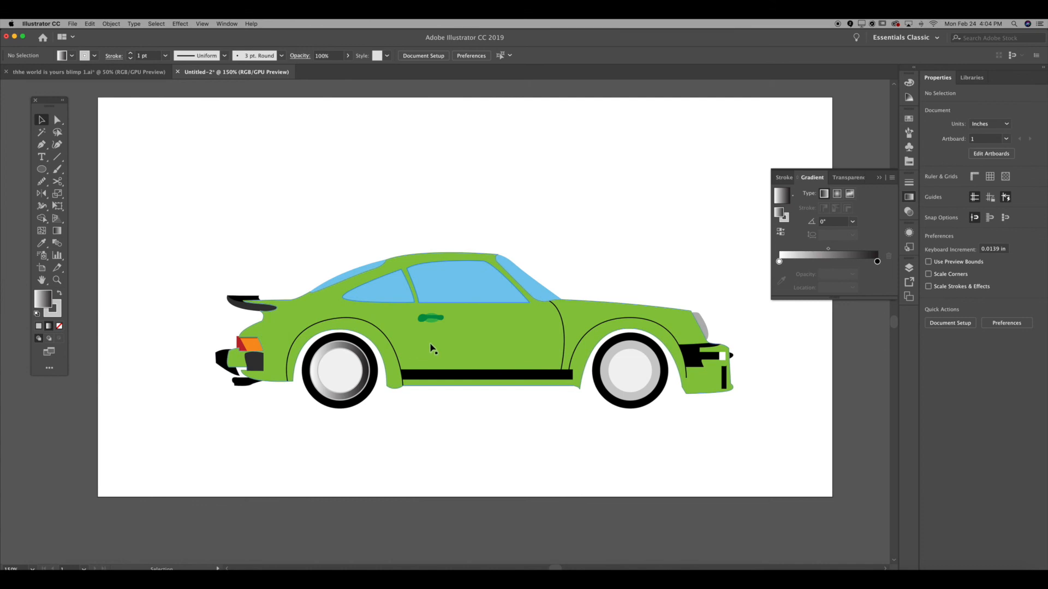
- Apply a linear gradient fill to the car body and set its starting white stop to light green
click(455, 342)
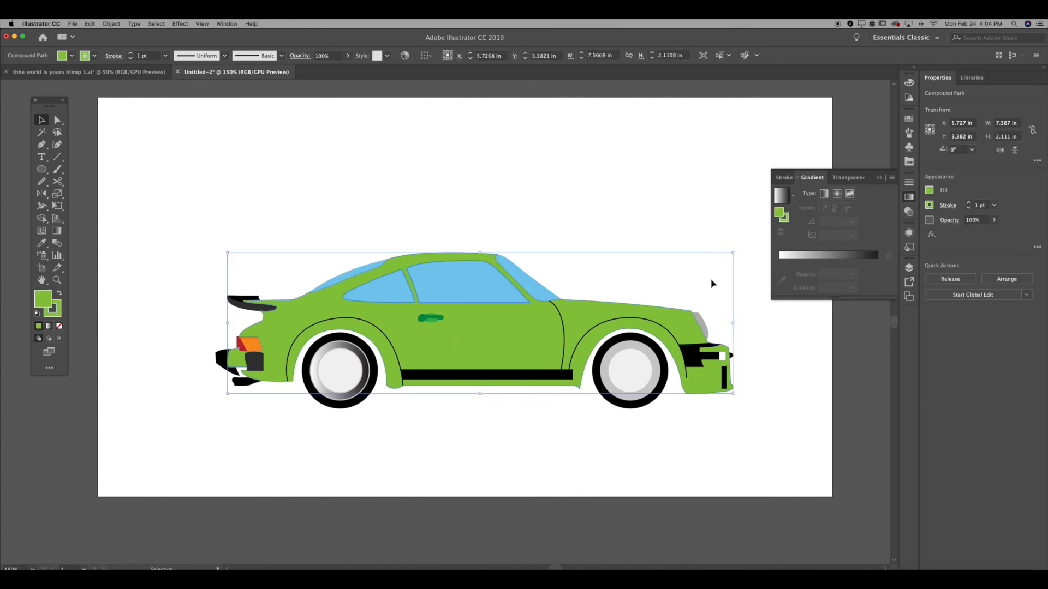
click(788, 255)
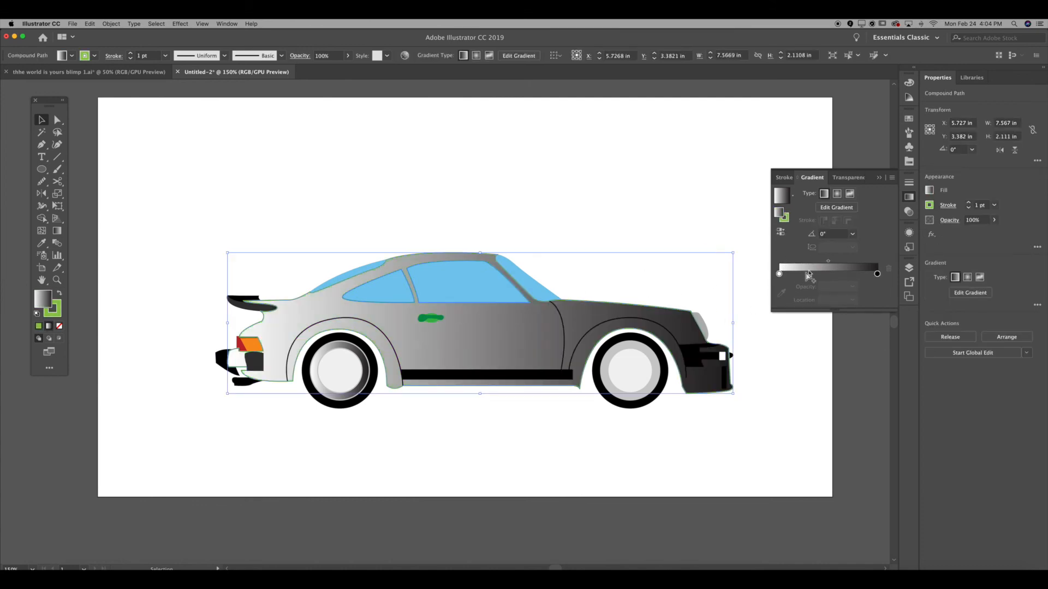
double_click(778, 274)
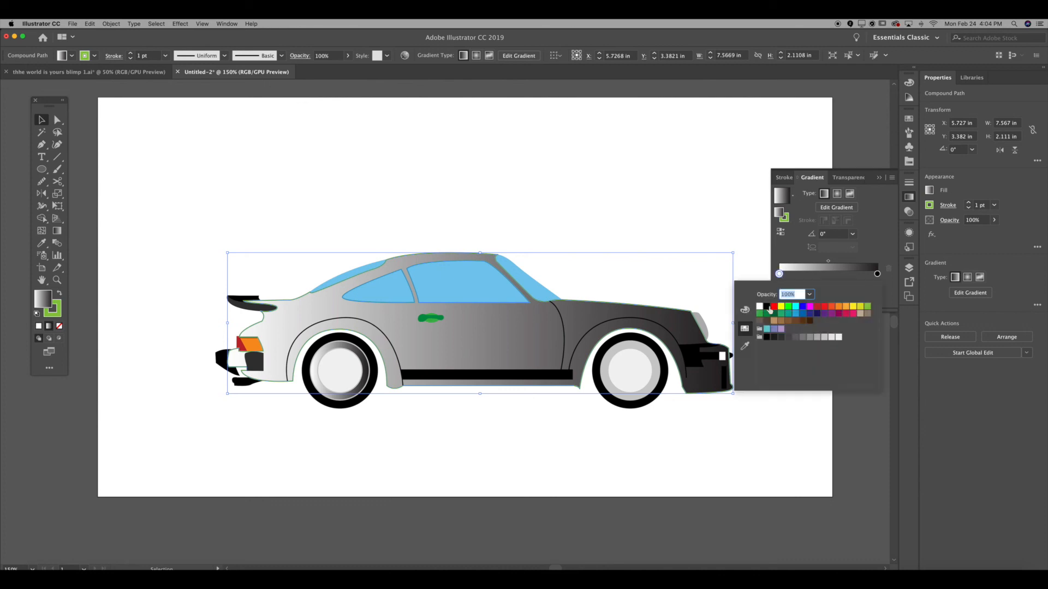
click(867, 307)
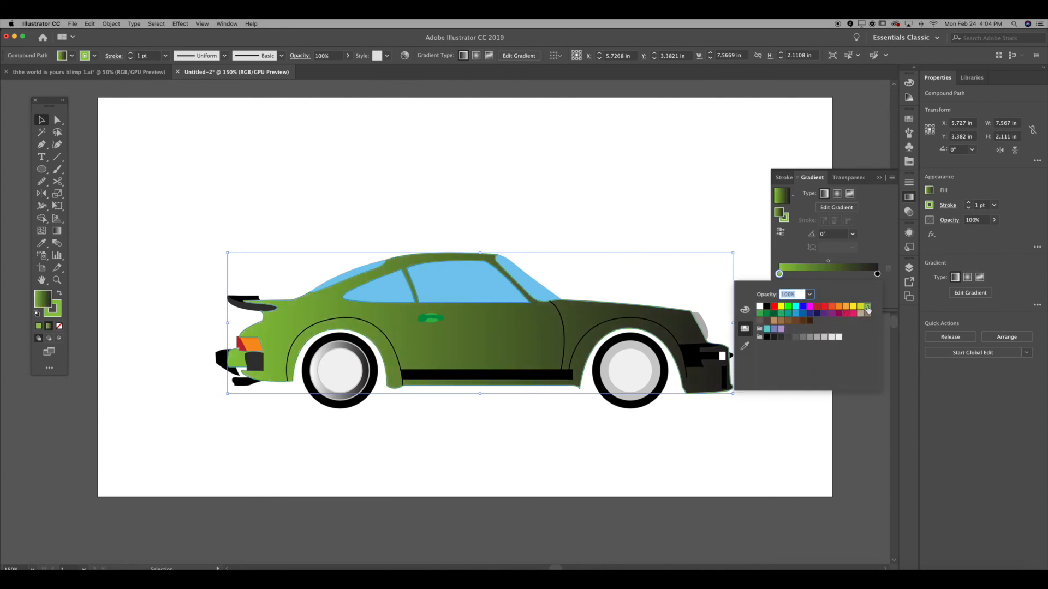
- Set the body gradient's black end stop to dark green and shift the gradient midpoint to 75.85%
click(877, 274)
click(877, 275)
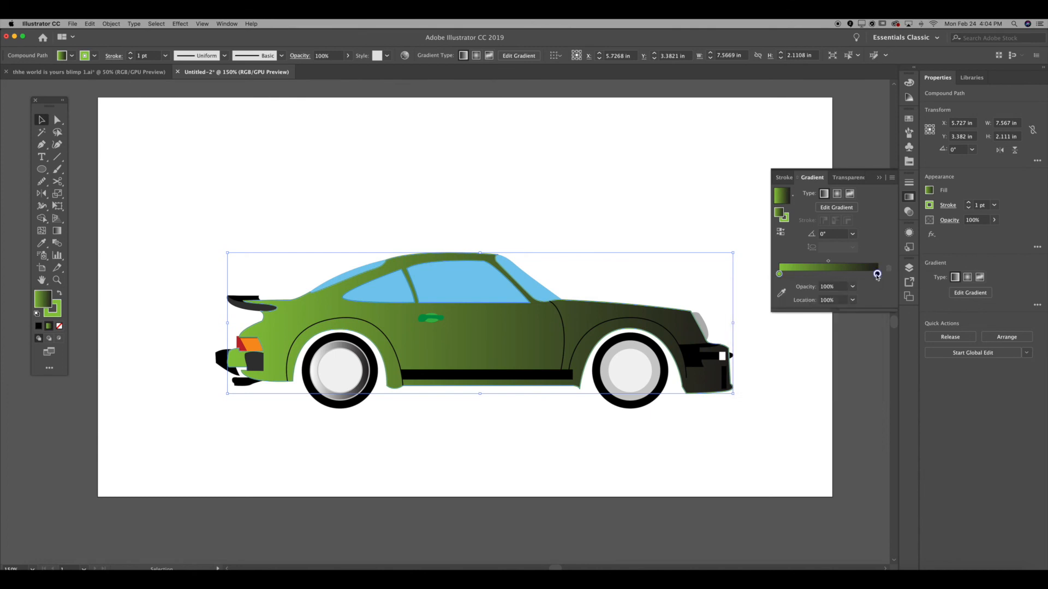
double_click(877, 275)
click(877, 275)
double_click(877, 274)
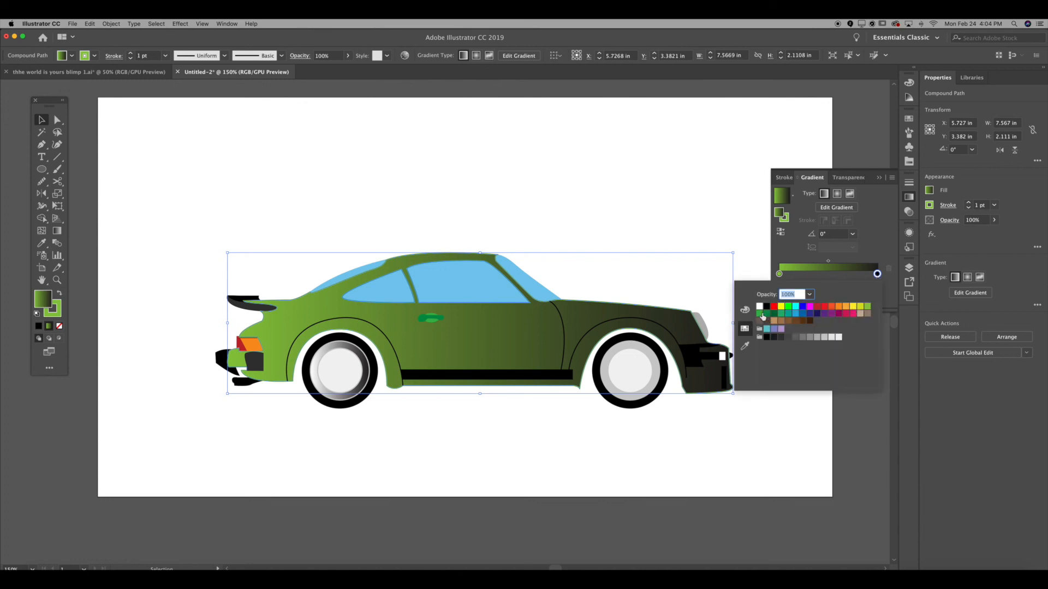
click(760, 314)
click(767, 314)
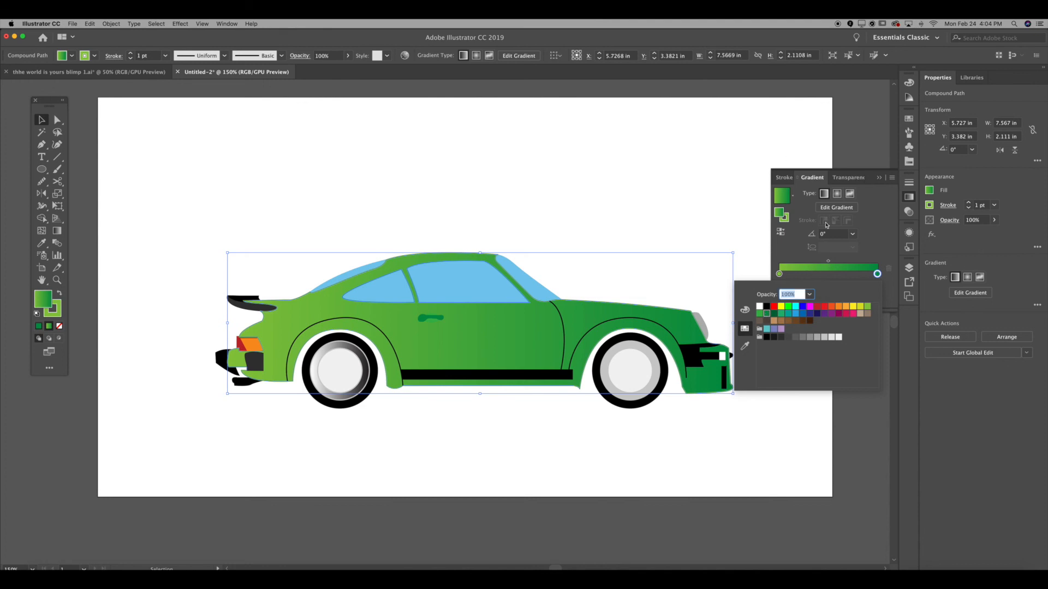
drag(830, 264, 854, 263)
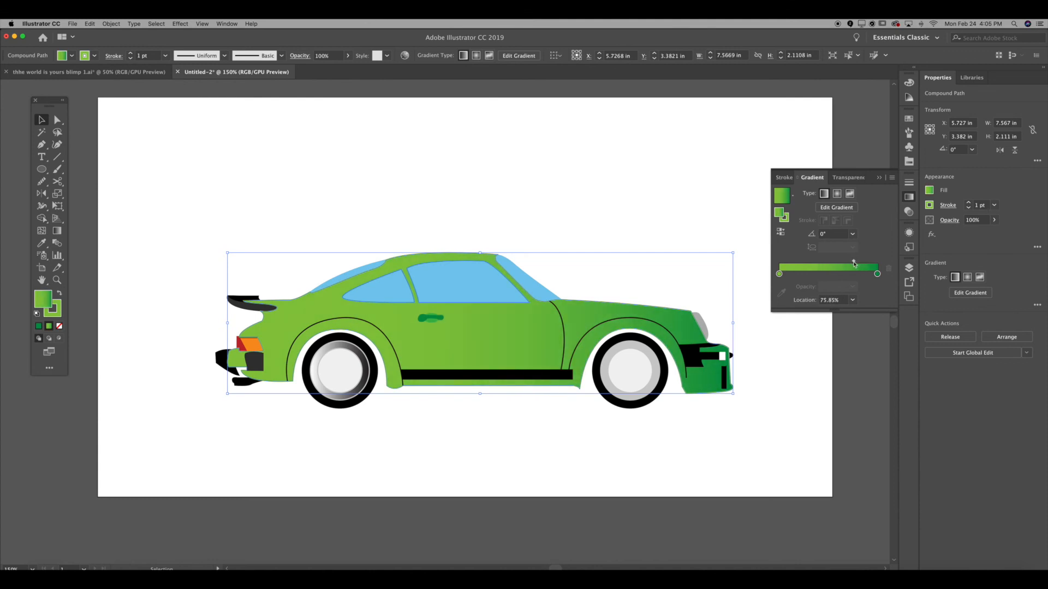
click(709, 206)
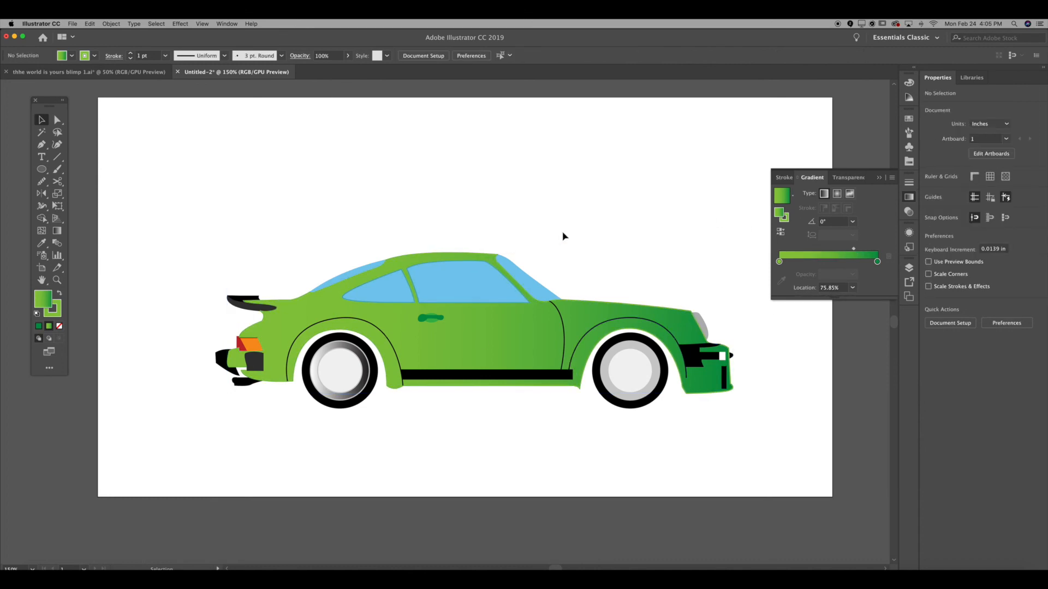
- Select the car's side windows, rear window and windshield together and set their opacity to 69%
click(482, 288)
click(379, 210)
drag(304, 229, 427, 214)
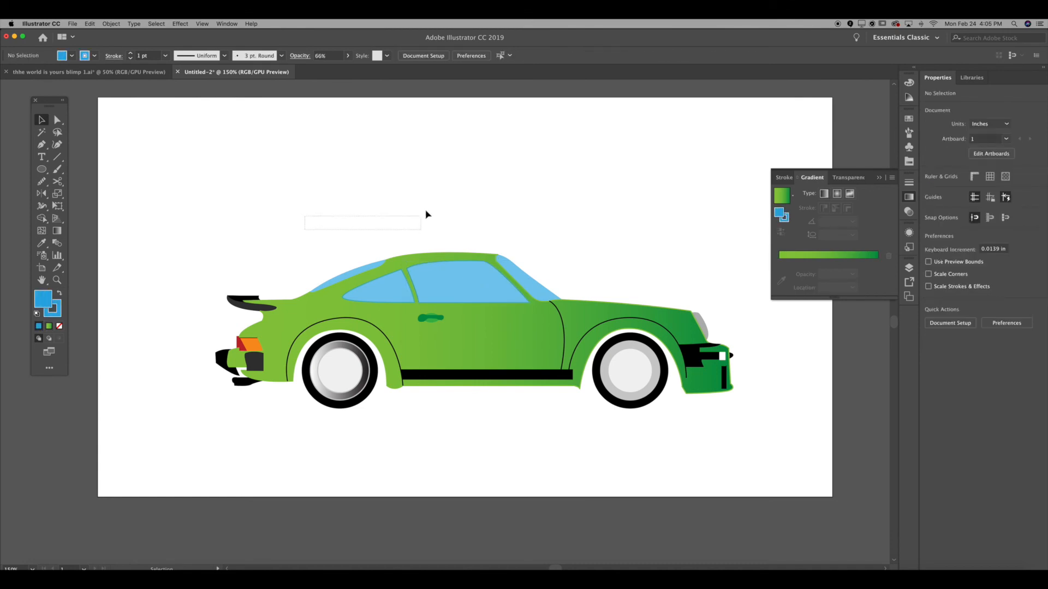
click(471, 296)
shift+click(360, 271)
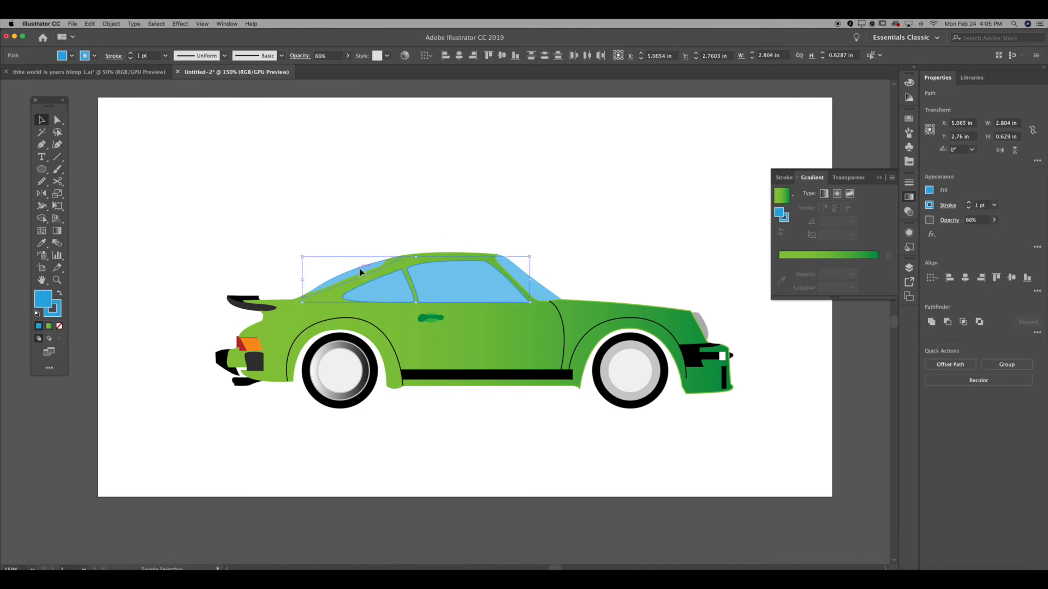
shift+click(543, 292)
click(994, 220)
mouse_move(981, 233)
mouse_down()
mouse_move(955, 234)
mouse_move(981, 233)
mouse_up()
click(589, 222)
- Draw a test circle about 1.76 in across above the car and position it fully inside the artboard
key(l)
drag(458, 180, 577, 178)
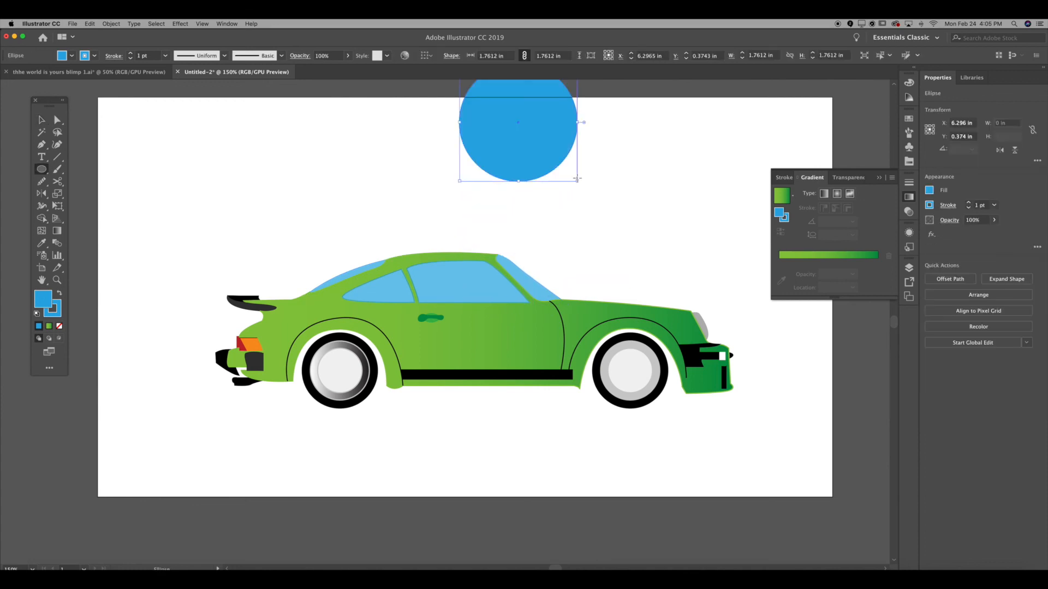
key(v)
drag(538, 147, 534, 188)
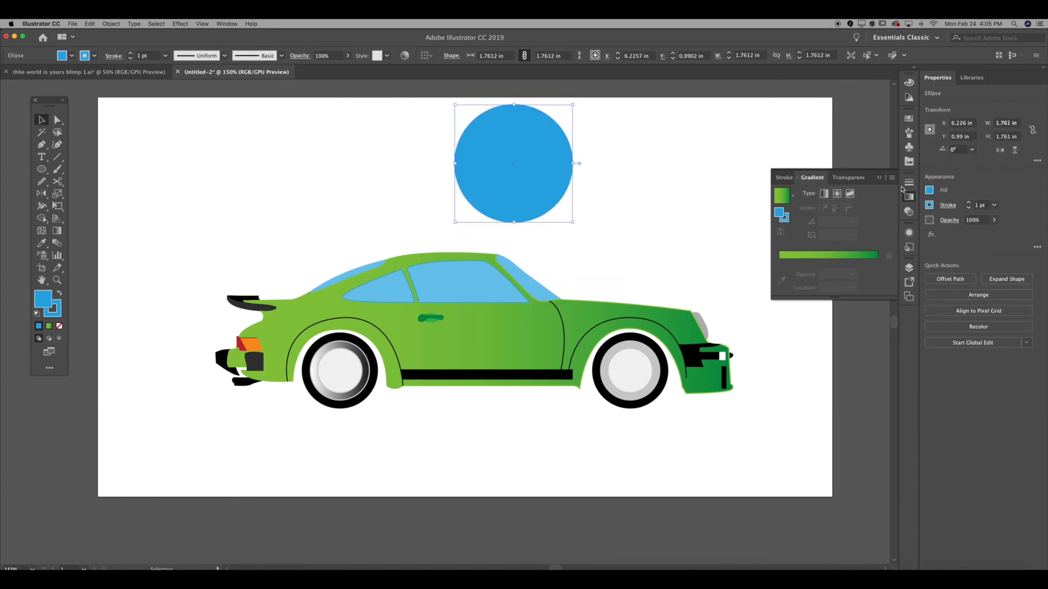
- Change the test circle's fill from the swatches to red and deselect it
click(929, 190)
click(846, 228)
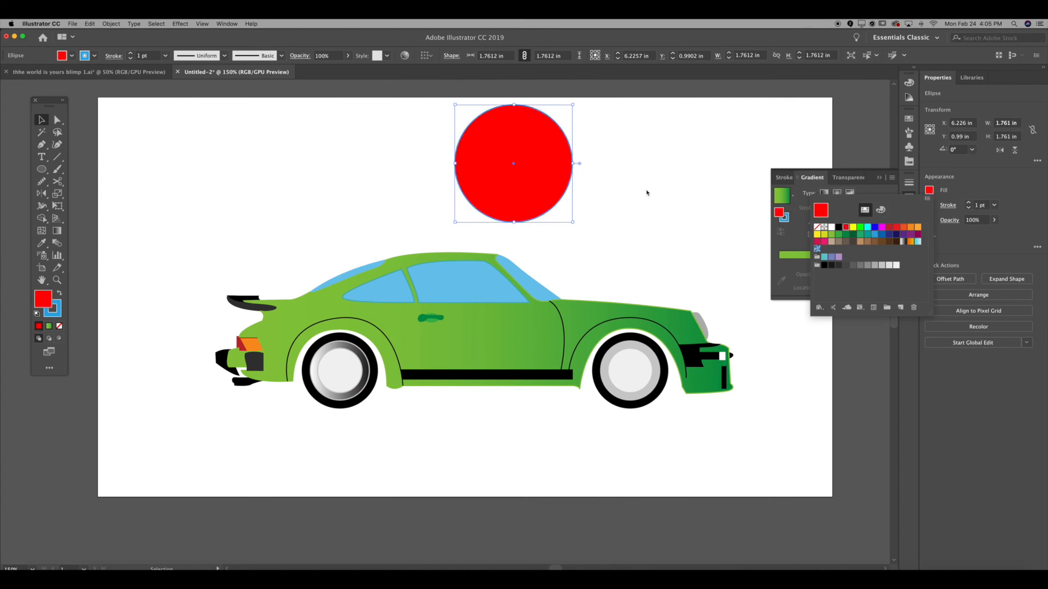
key(Escape)
double_click(530, 162)
double_click(687, 195)
- Move the red circle behind the car's front side window to test the glass transparency
drag(553, 183, 475, 267)
click(548, 236)
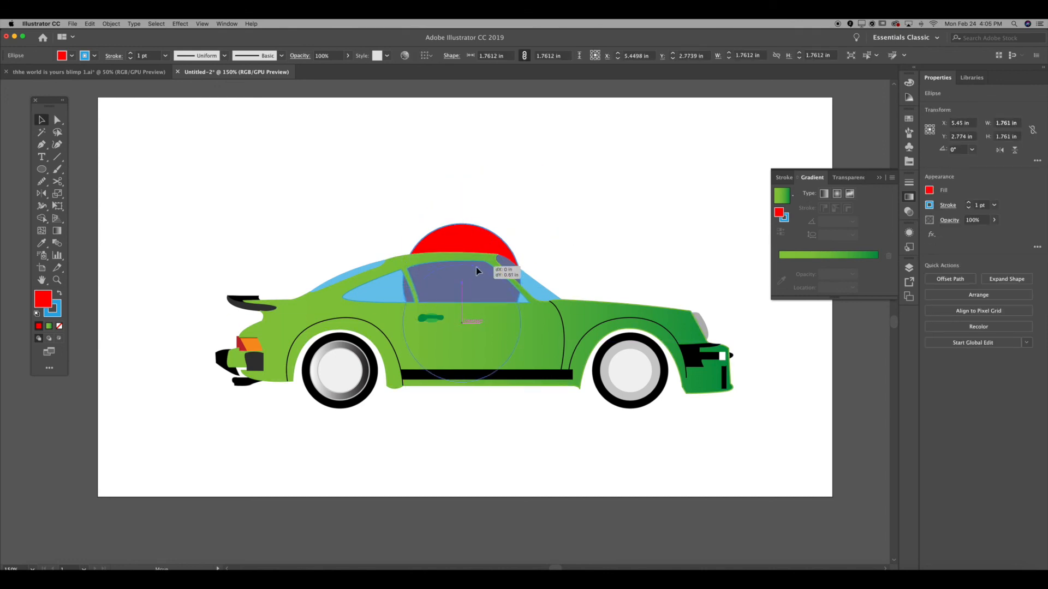
click(581, 197)
click(443, 282)
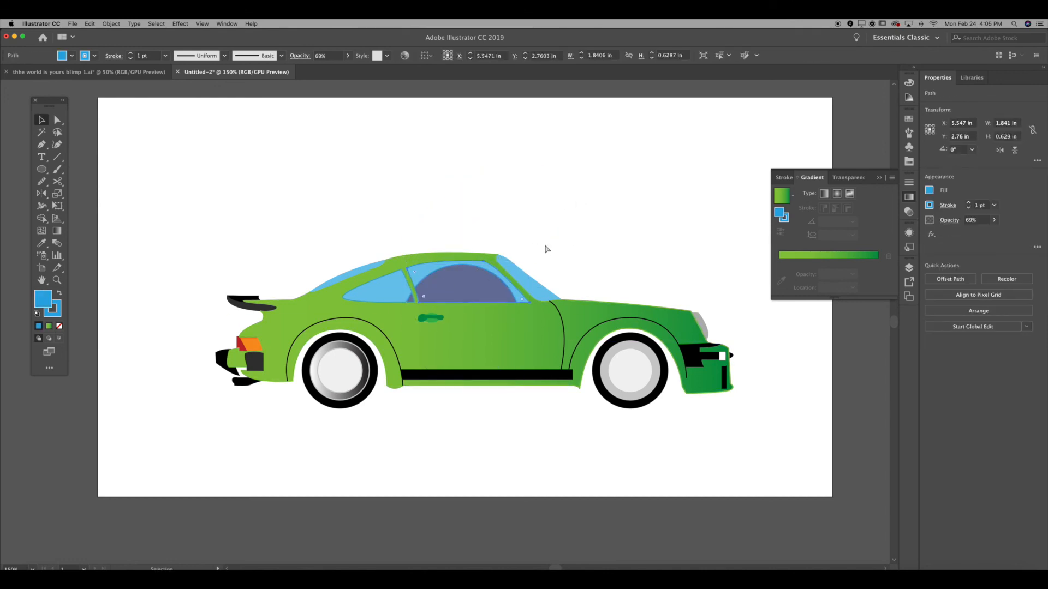
- Undo the test circle's placement behind the window and delete the circle
key(super+z)
key(super+z)
click(585, 238)
click(493, 223)
key(Delete)
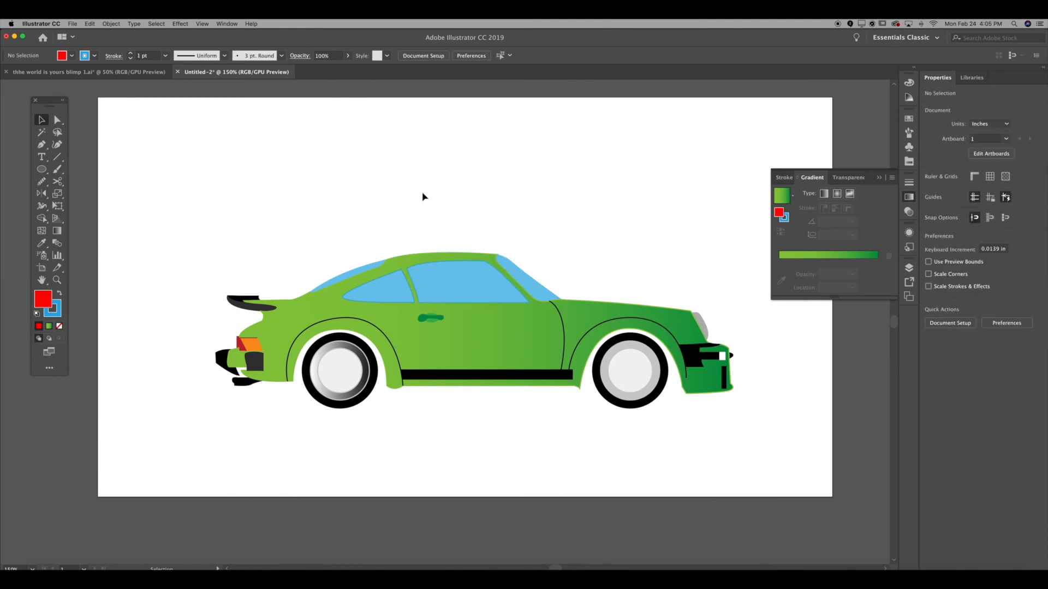